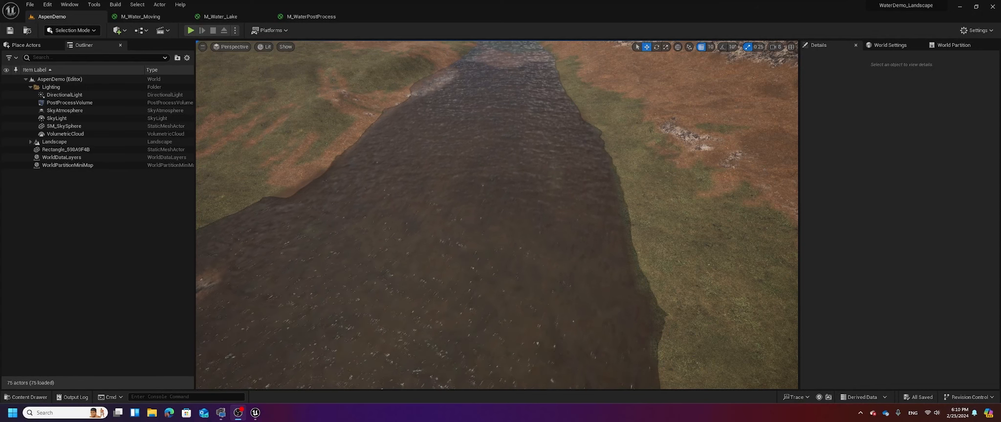
Inspect the river's moving water surface in the level, first from above and then from close to the surface
right_click_drag(556, 169, 519, 136)
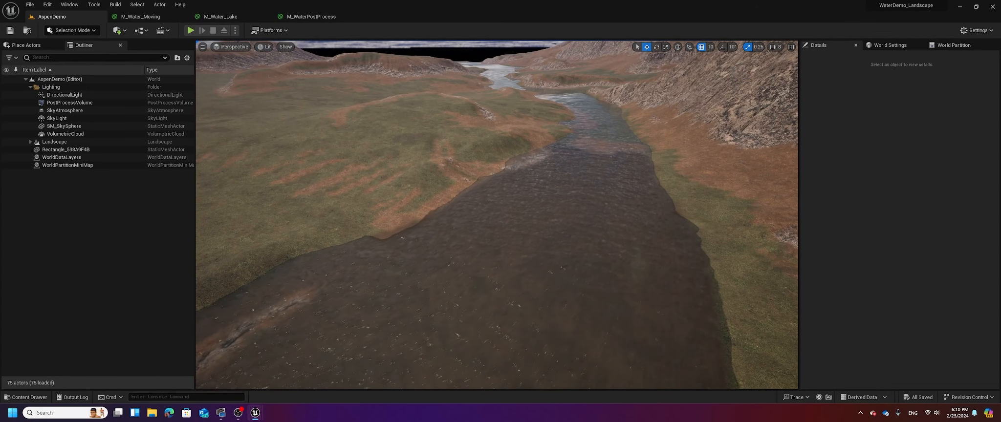
right_click_drag(553, 187, 403, 184)
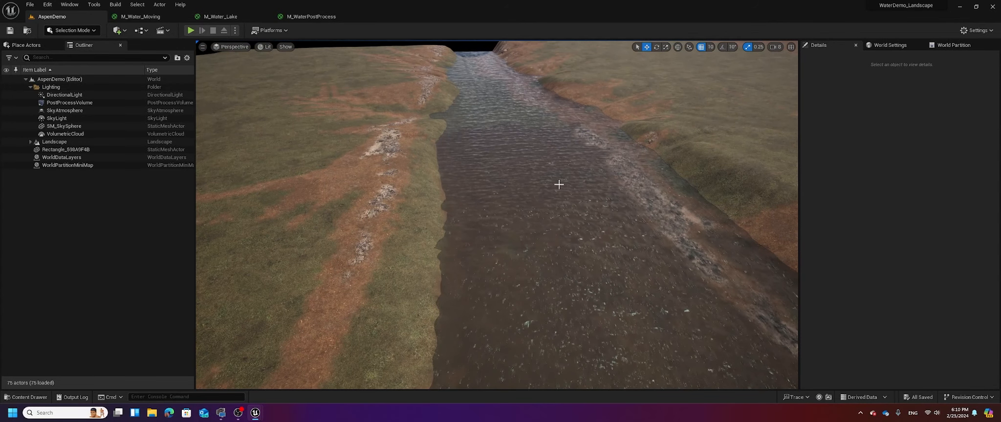
mouse_move(487, 116)
right_mouse_down()
mouse_move(489, 147)
mouse_move(601, 149)
mouse_move(610, 166)
mouse_move(604, 126)
mouse_move(499, 122)
right_mouse_up()
key("w")
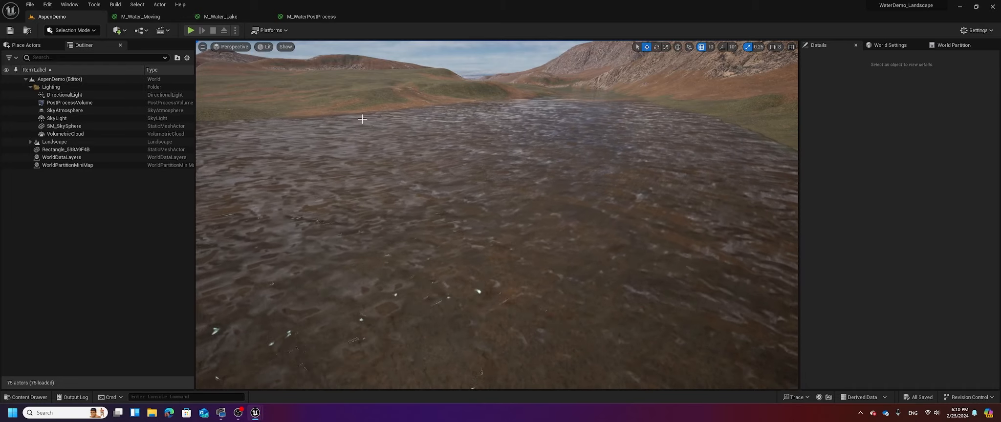
Bring up the M_Water_Moving material graph and expand the upper TexCoord node to show its tiling settings
left_click(148, 18)
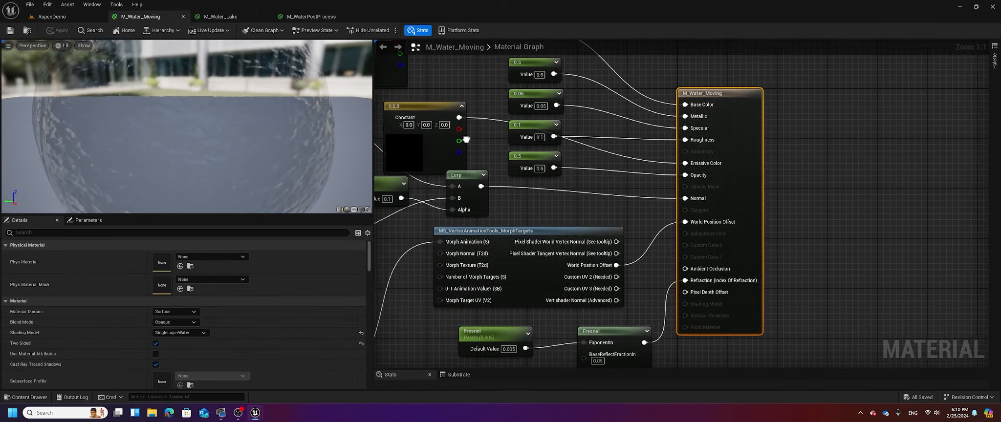
scroll(508, 133, "down", 2)
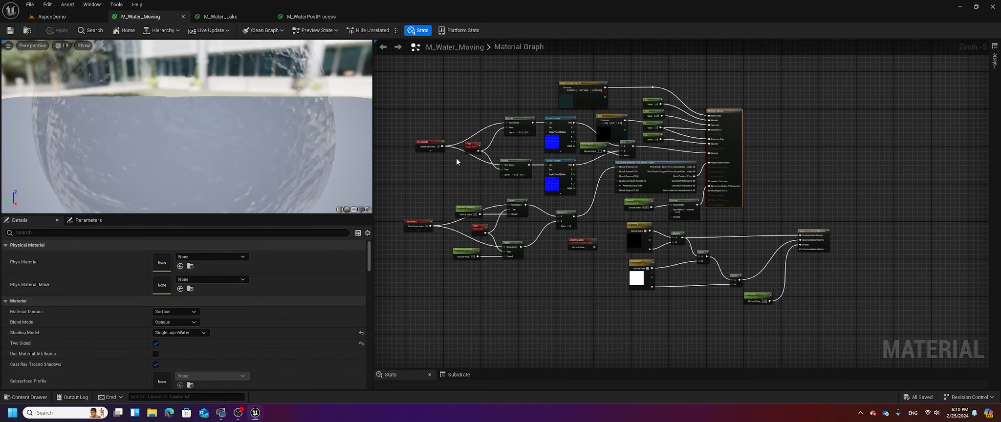
right_click_drag(452, 162, 449, 151)
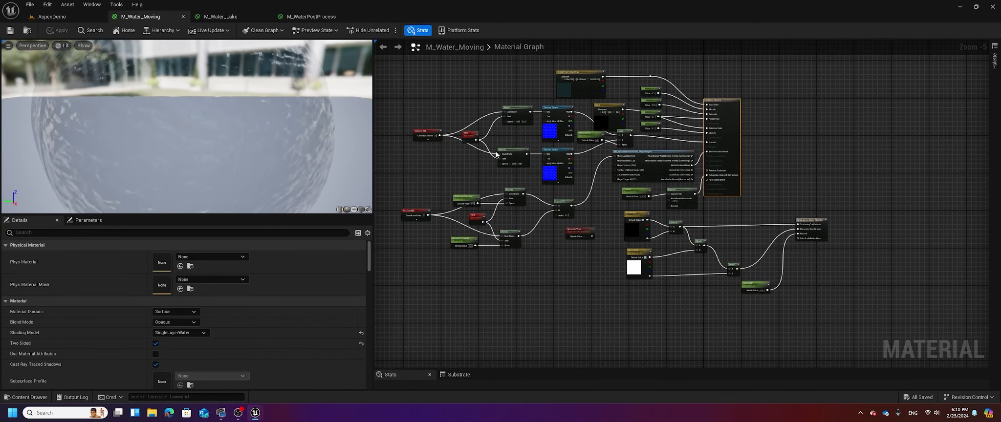
scroll(443, 151, "up", 2)
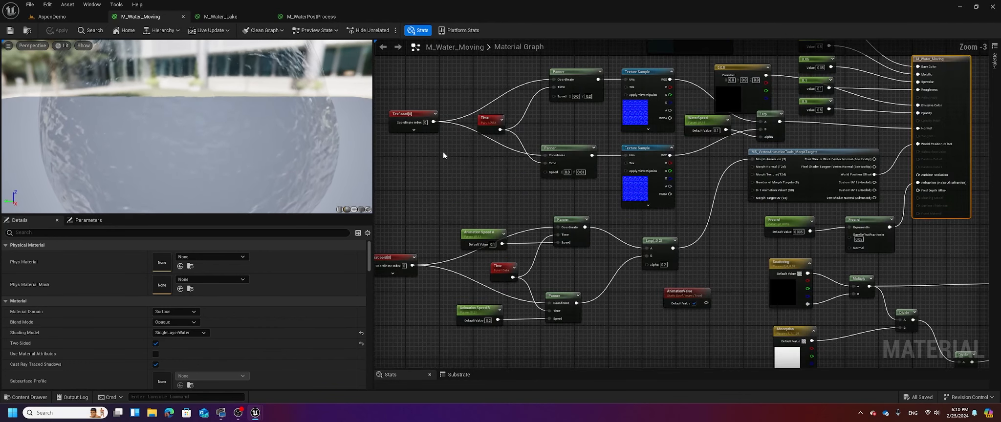
right_click_drag(459, 157, 480, 156)
right_click_drag(527, 181, 499, 172)
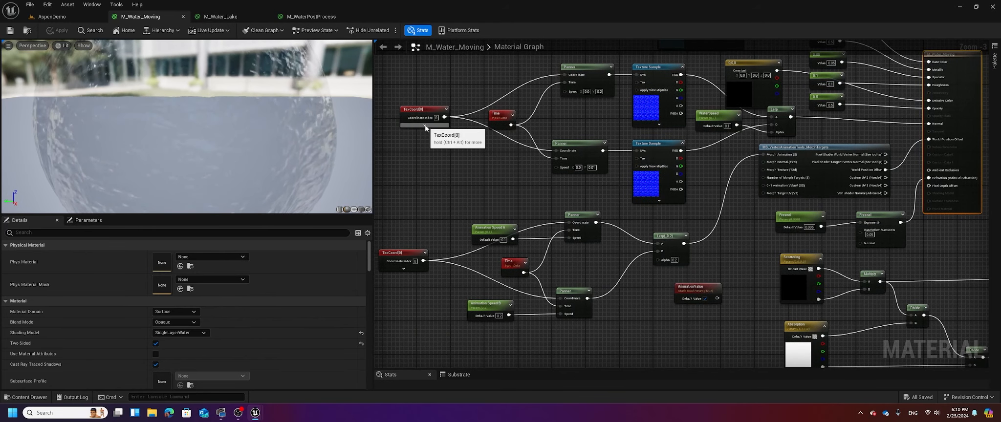
left_click(425, 125)
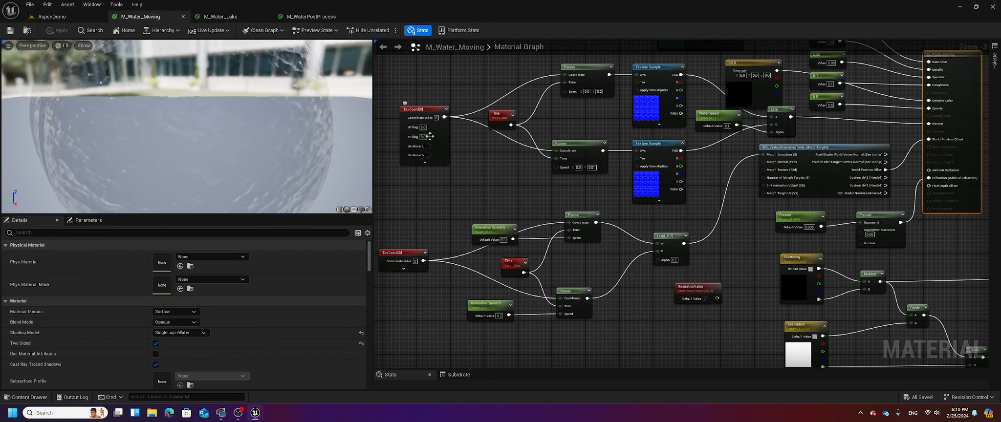
Examine the panner, normal texture and animation speed nodes that drive the water movement in M_Water_Moving
right_click_drag(459, 195, 411, 181)
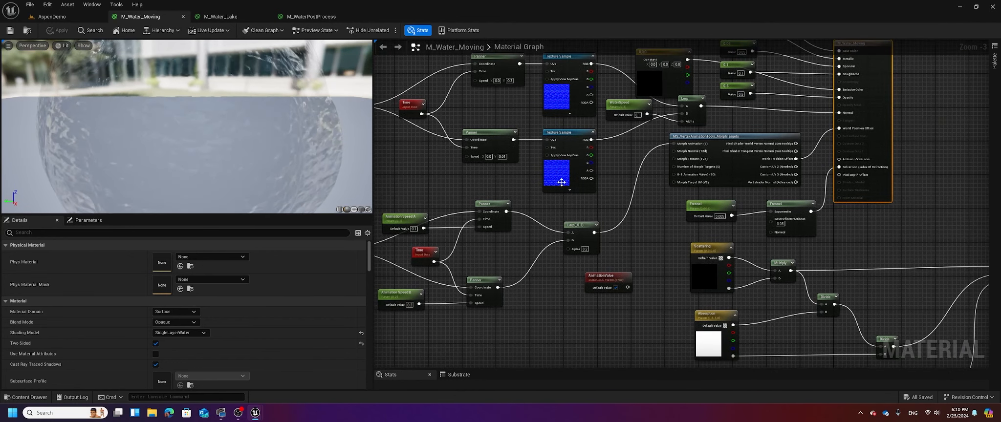
right_click_drag(636, 175, 609, 196)
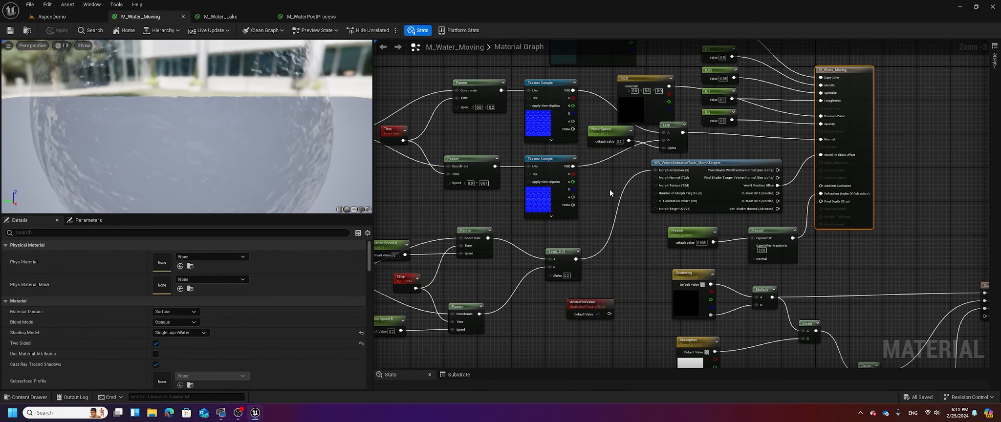
right_click_drag(610, 192, 629, 185)
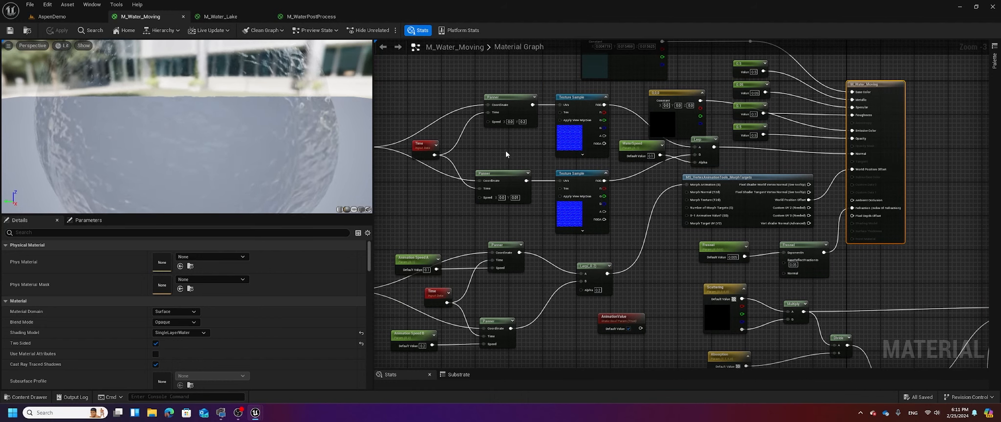
right_click_drag(502, 158, 529, 137)
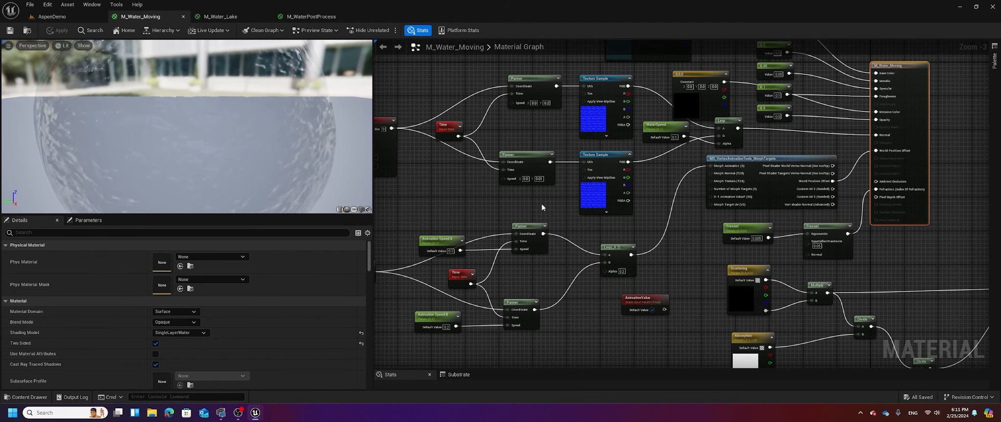
right_click_drag(541, 204, 561, 167)
right_click_drag(575, 240, 678, 158)
Examine the scattering, absorption and anisotropy nodes of the Single Layer Water output and the Fresnel refraction nodes in M_Water_Moving
right_click_drag(655, 189, 541, 190)
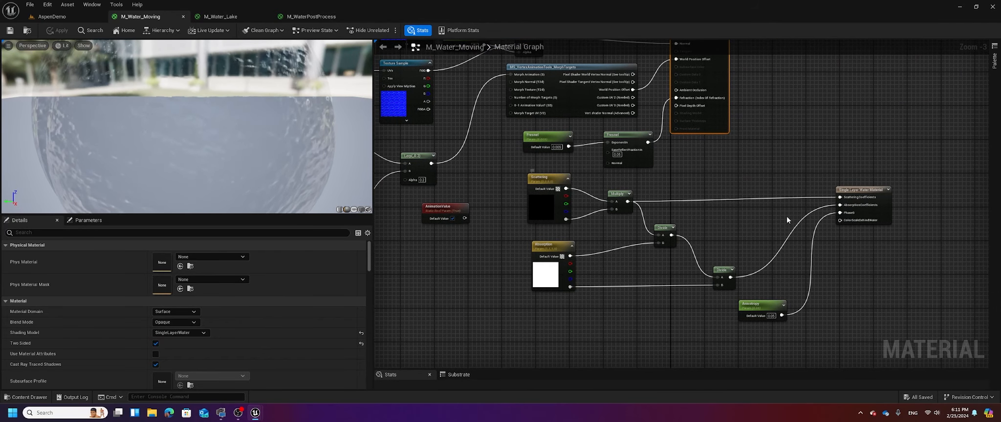
right_click_drag(787, 216, 701, 203)
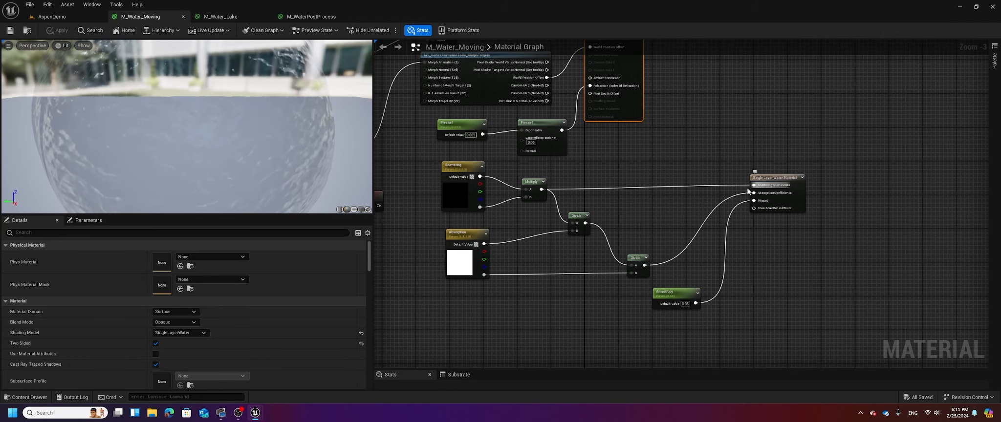
right_click_drag(520, 202, 576, 184)
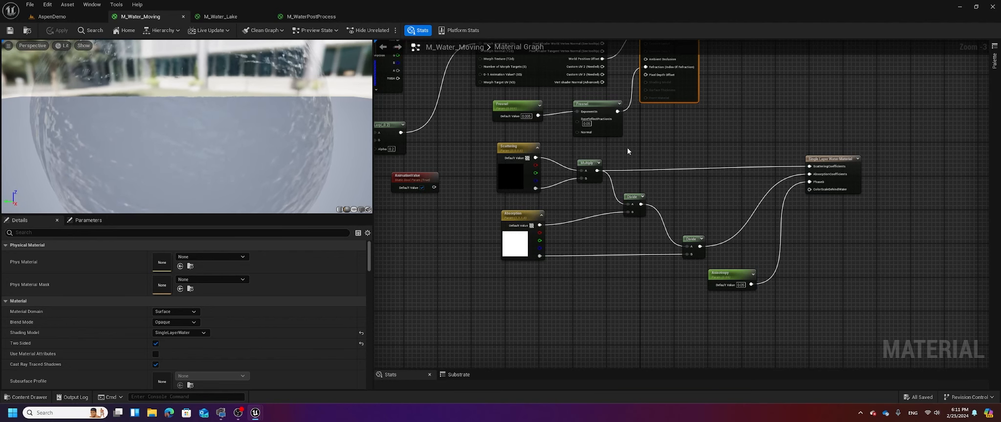
right_click_drag(627, 149, 650, 183)
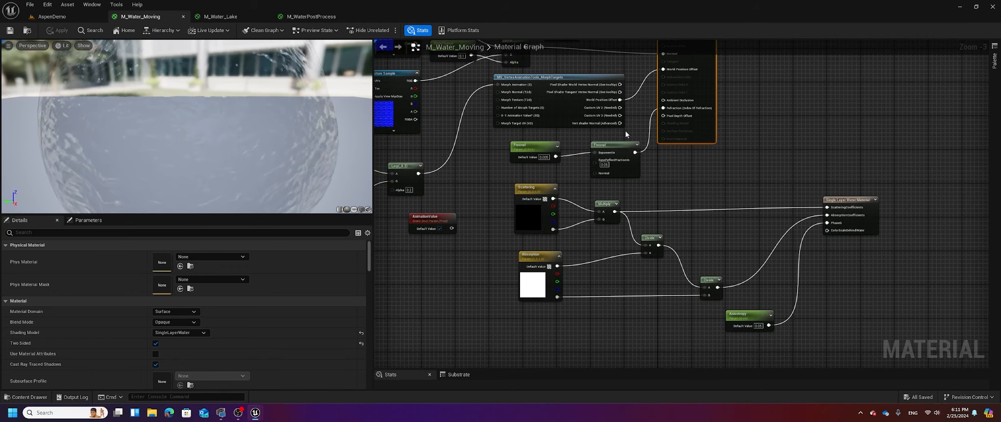
right_click_drag(624, 130, 629, 149)
right_click_drag(523, 155, 530, 212)
right_click_drag(551, 139, 568, 208)
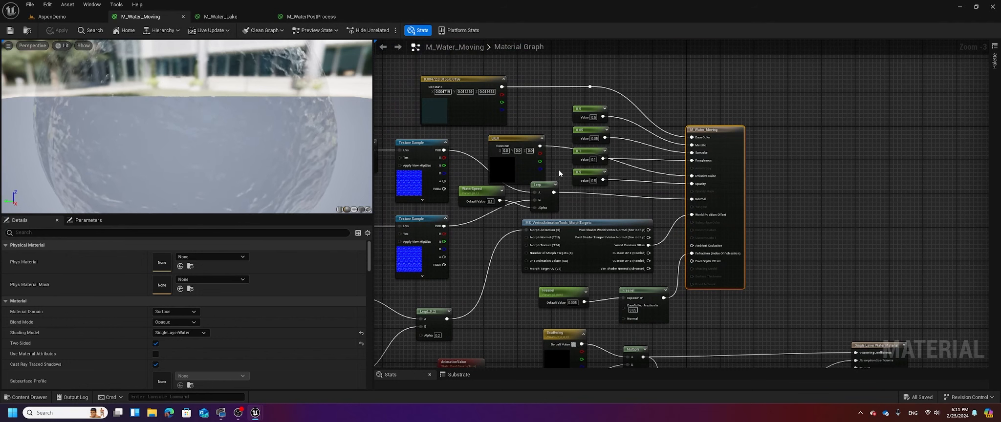
Shift the black 0,0,0 constant node and the WaterSpeed parameter node slightly within the material graph
right_click_drag(517, 138, 537, 125)
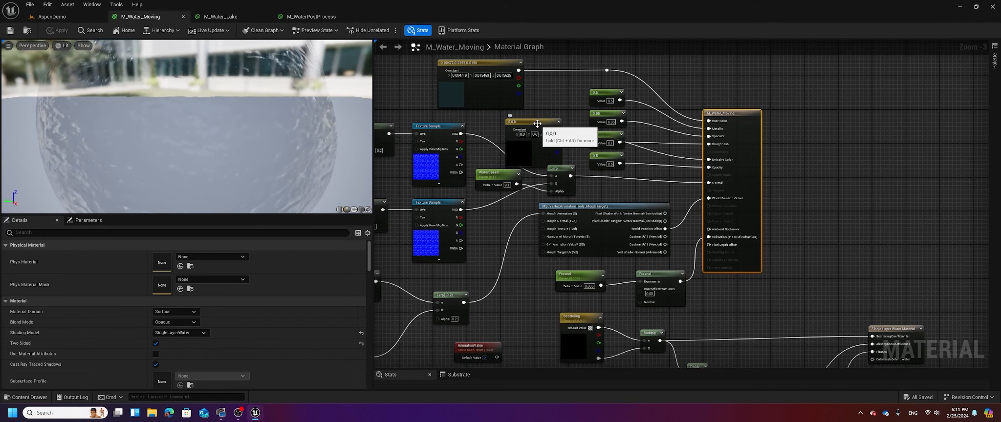
left_click_drag(539, 124, 542, 119)
right_click_drag(520, 170, 577, 173)
left_click_drag(553, 181, 548, 182)
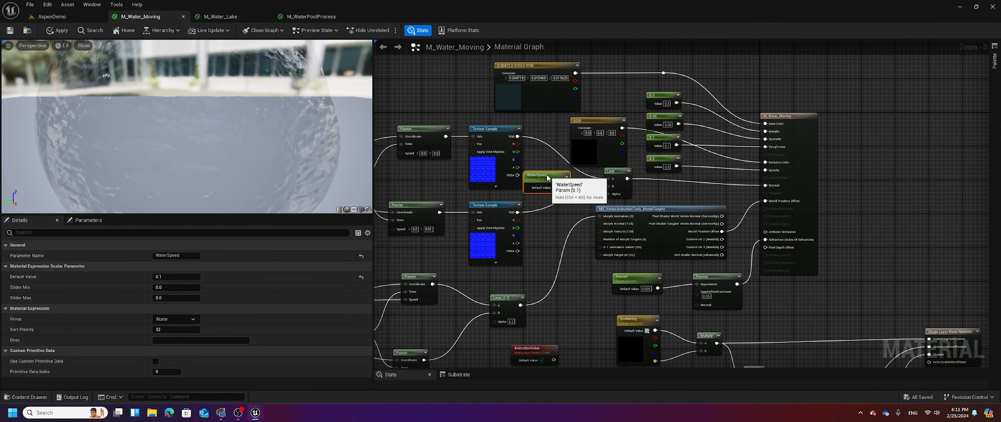
Delete the unconnected AnimationValue parameter node from the M_Water_Moving graph
right_click_drag(551, 217, 643, 127)
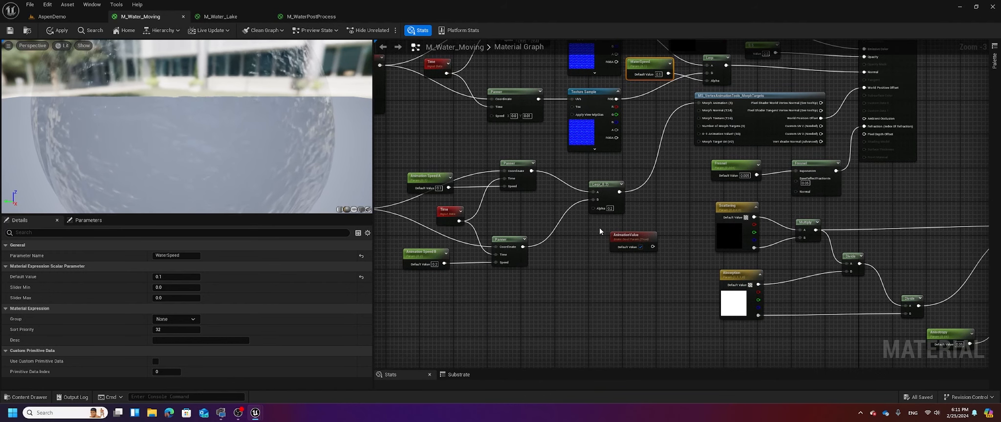
left_click_drag(598, 227, 653, 253)
key("Delete")
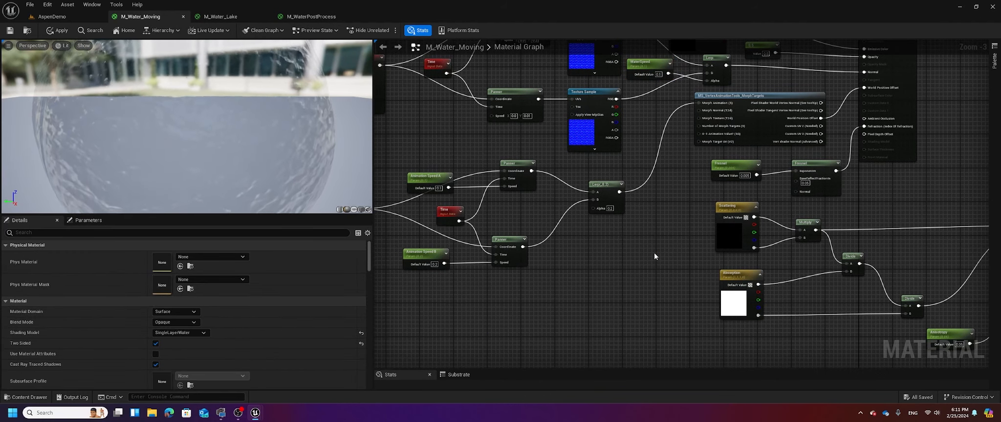
scroll(650, 251, "down", 2)
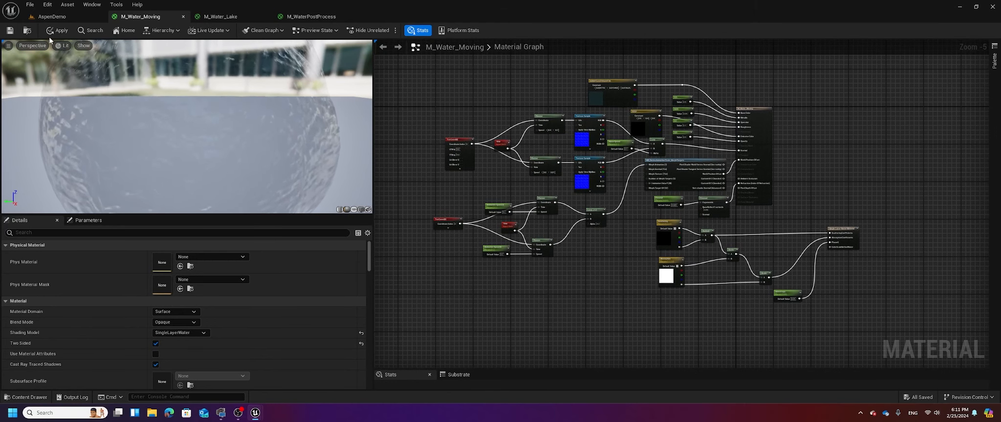
Switch to the M_Water_Lake material and examine its TexCoord, Time, panner and normal texture nodes
left_click(218, 17)
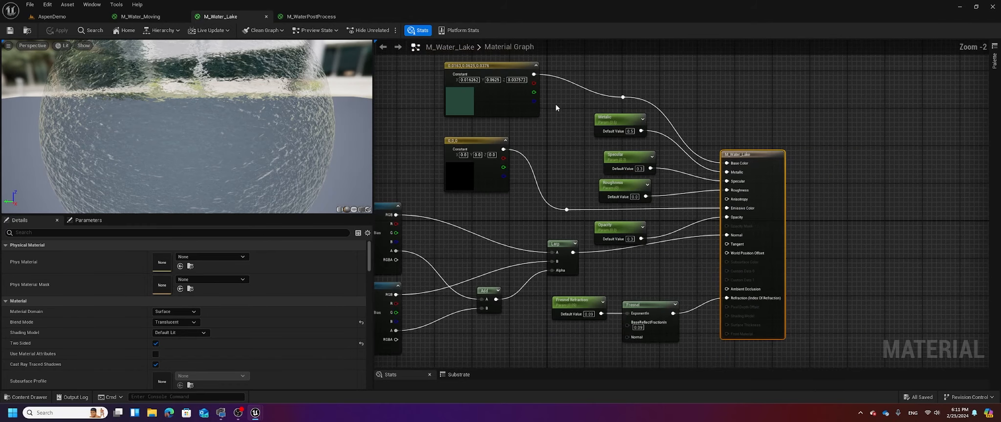
right_click_drag(554, 210, 617, 185)
scroll(618, 185, "down", 1)
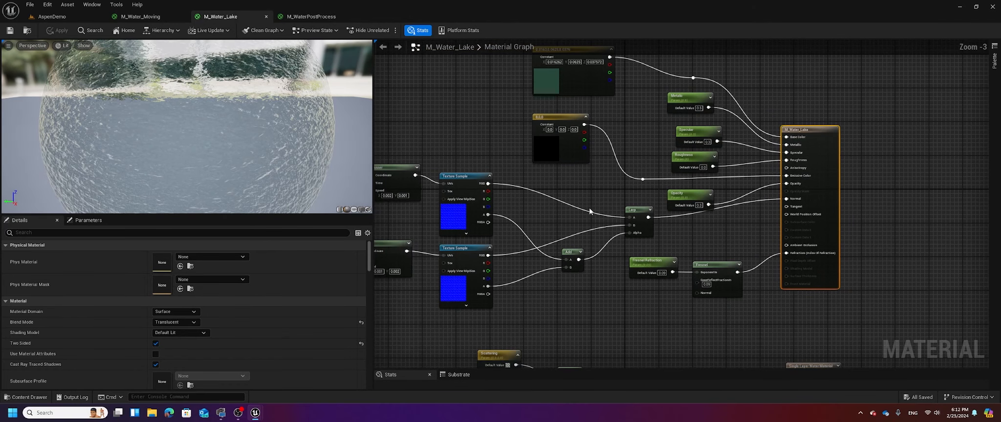
right_click_drag(590, 211, 621, 211)
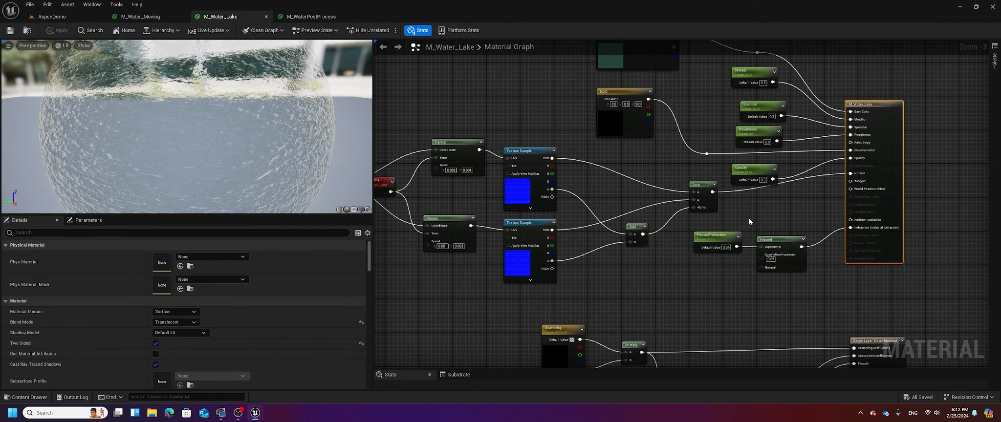
right_click_drag(750, 221, 790, 199)
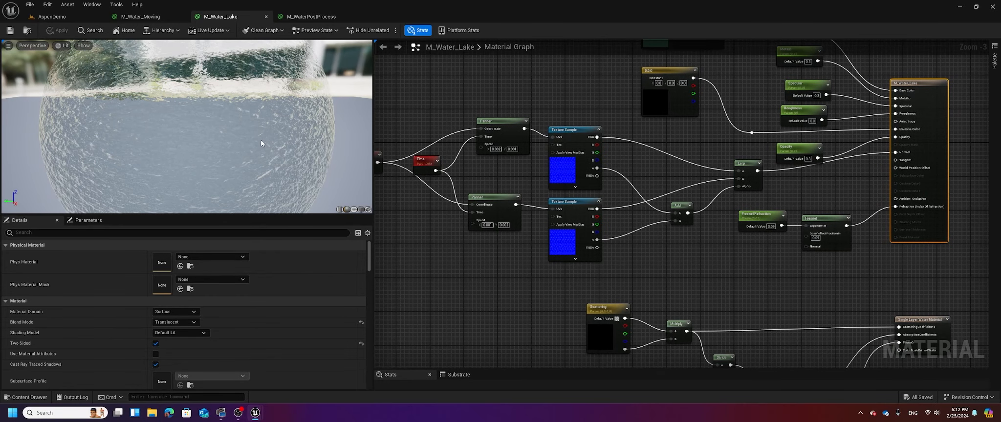
right_click_drag(425, 154, 556, 132)
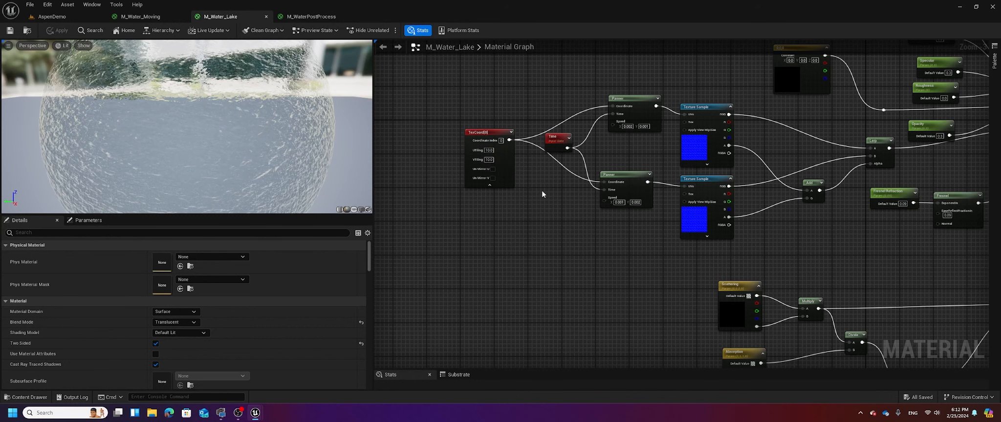
right_click_drag(540, 190, 517, 185)
Examine the base color, surface parameter, Fresnel refraction and Single Layer Water nodes in the M_Water_Lake graph
right_click_drag(497, 211, 435, 218)
right_click_drag(716, 240, 698, 269)
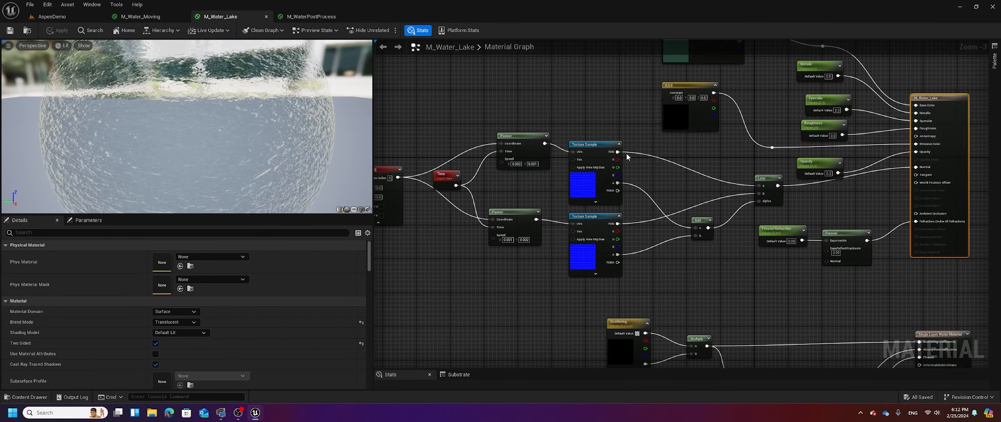
right_click_drag(629, 123, 595, 184)
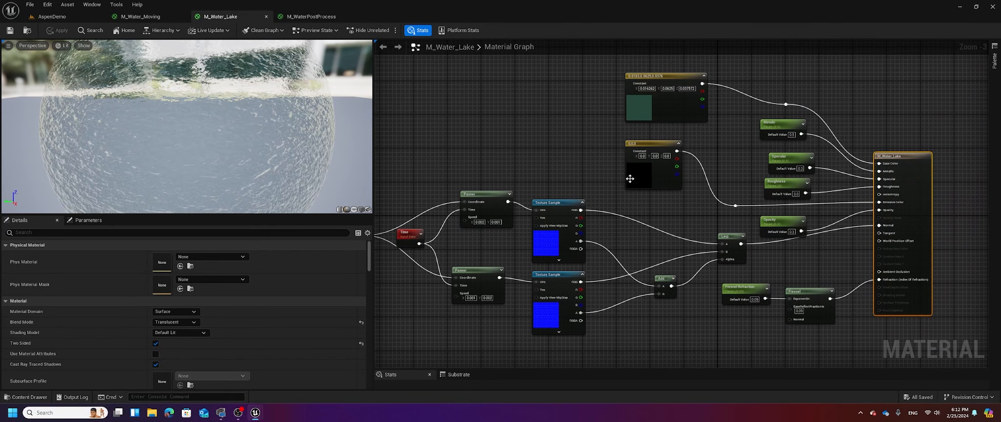
right_click_drag(670, 211, 643, 161)
right_click_drag(682, 244, 666, 179)
right_click_drag(764, 174, 743, 186)
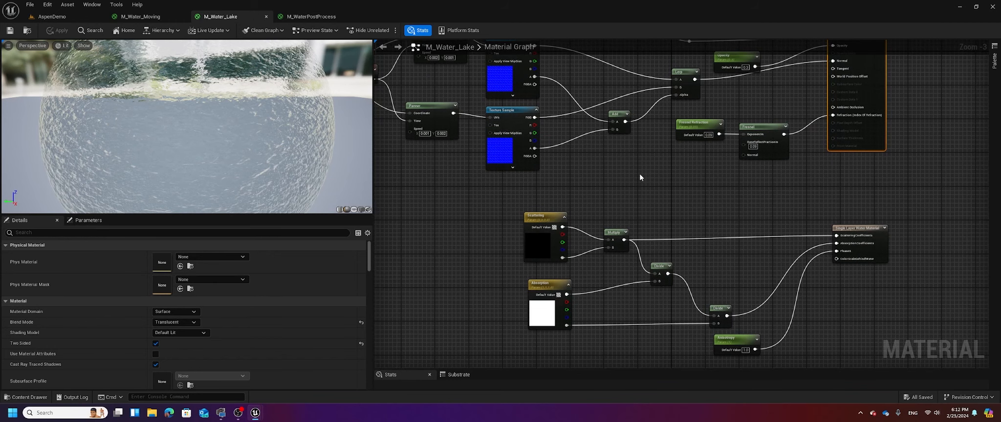
Return to the AspenDemo level and inspect the lake and river water across the landscape
left_click(68, 19)
right_click_drag(496, 215, 490, 198)
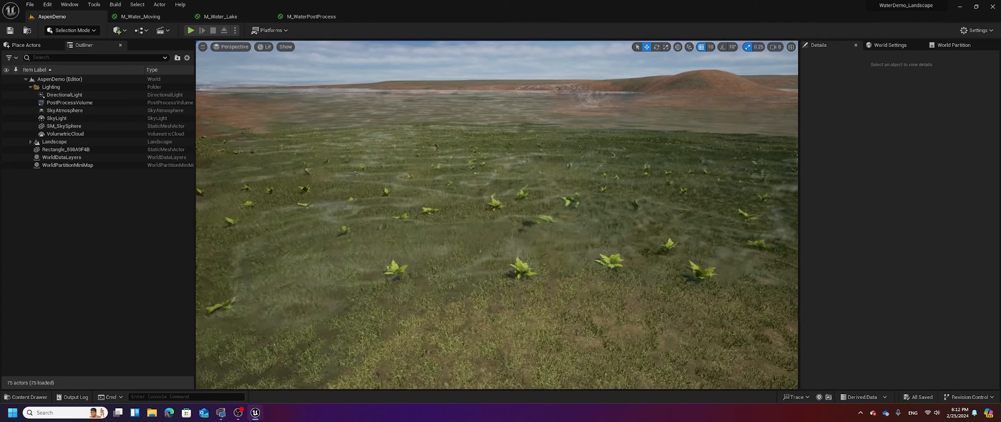
right_click_drag(387, 166, 386, 167)
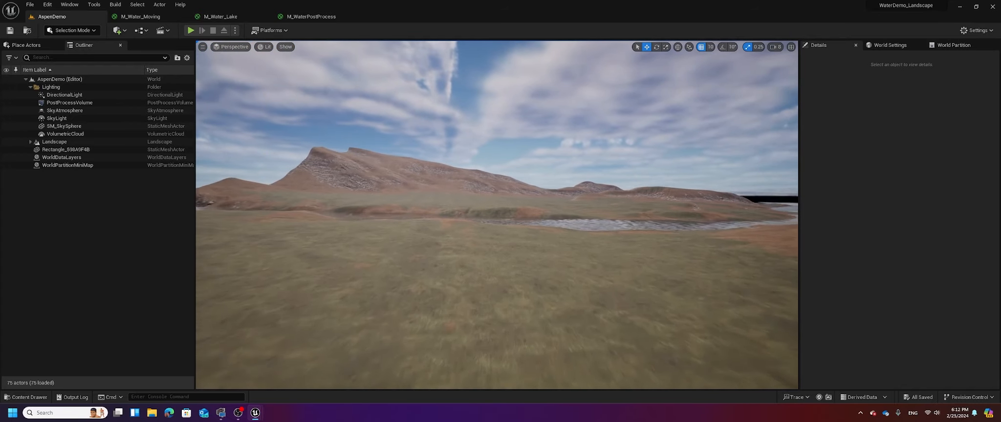
key("w")
key("w")
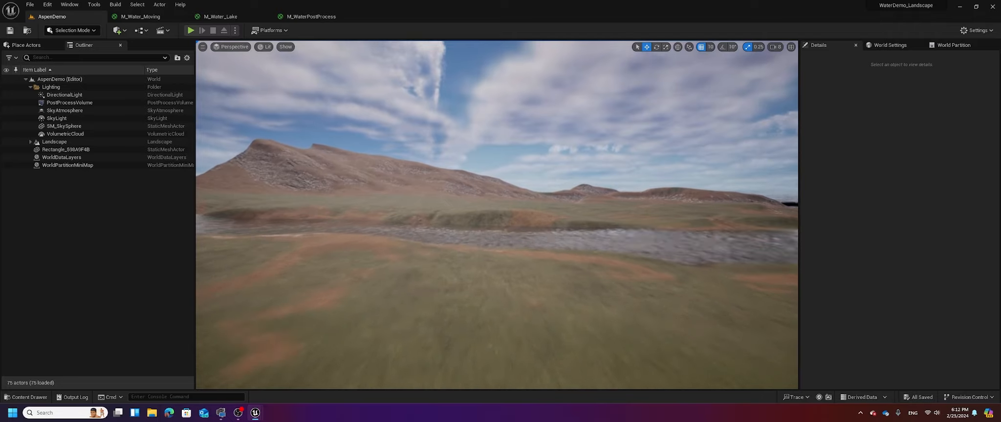
key("w")
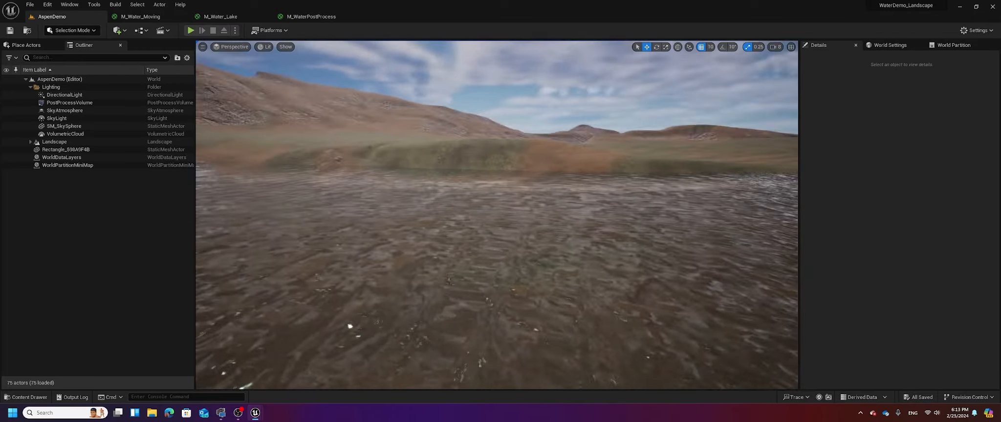
Fly across the AspenDemo landscape to view the water surface along its grassy shoreline
key("w")
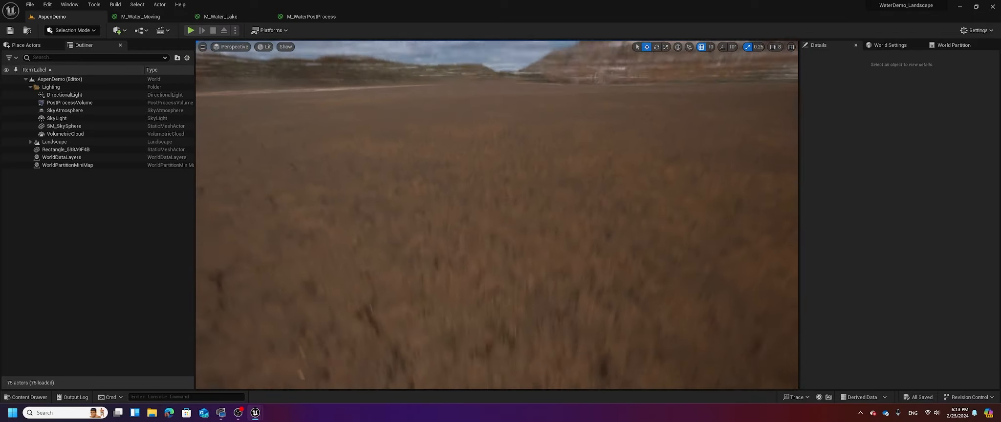
right_click_drag(496, 215, 372, 168)
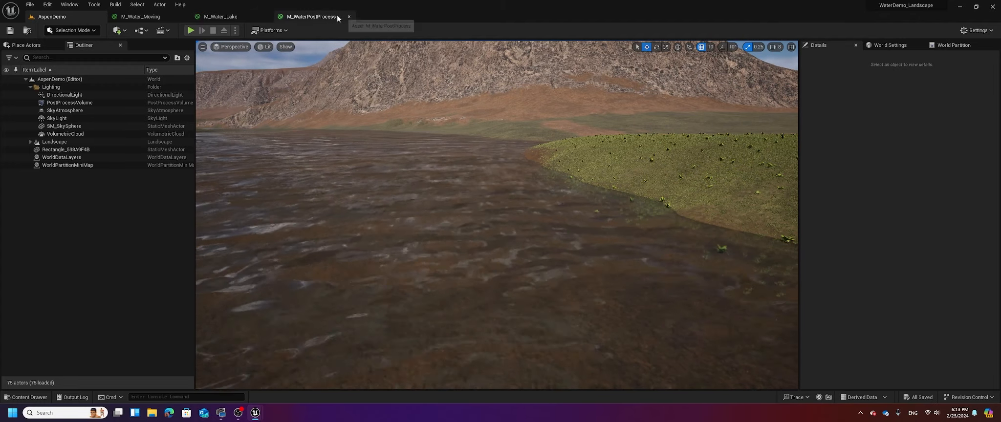
Switch to the Water_Landscape_Demo project's editor window
key("super+d")
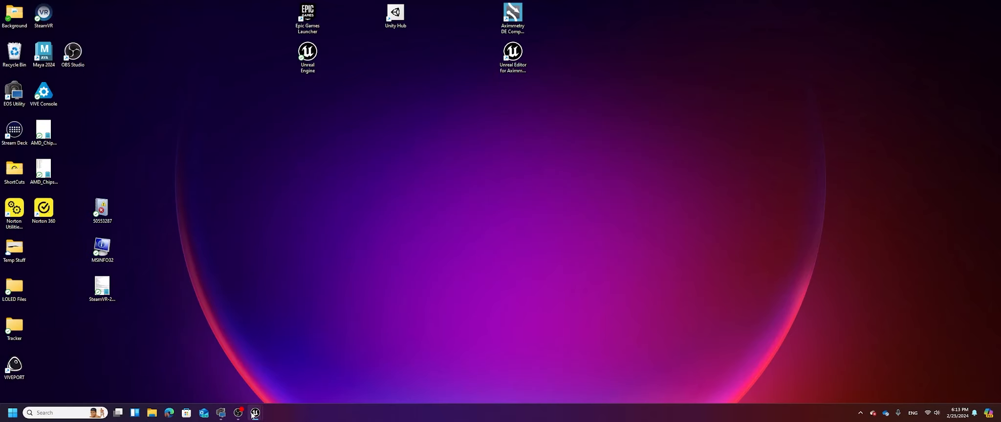
mouse_move(255, 414)
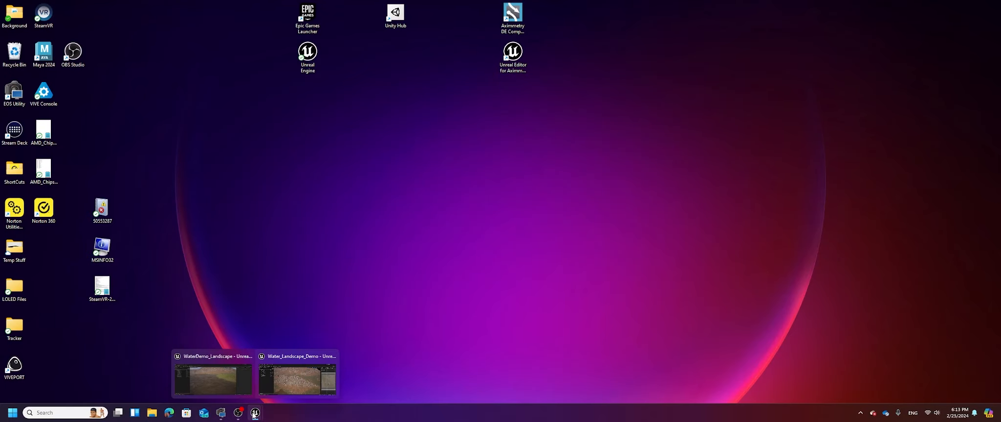
left_click(287, 386)
Inspect the dry channel and the surrounding hills and valleys of the waterless landscape
right_click_drag(443, 301, 352, 327)
right_click_drag(504, 254, 361, 185)
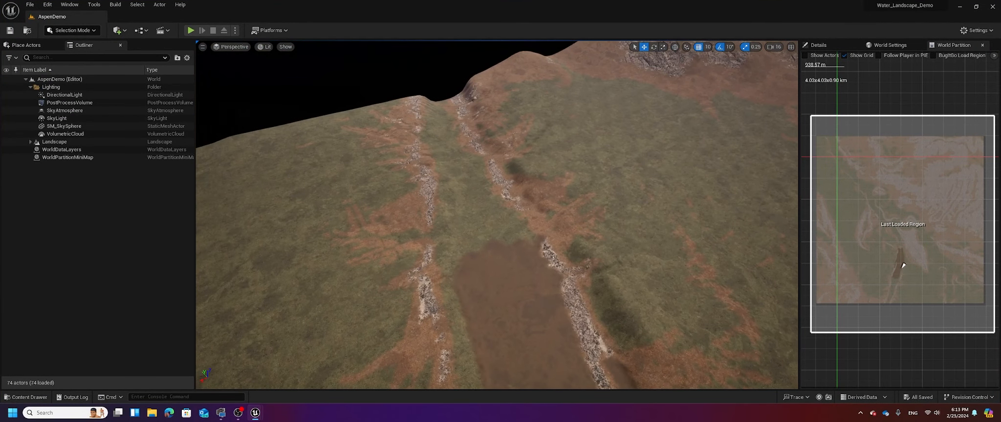
right_click_drag(475, 193, 498, 206)
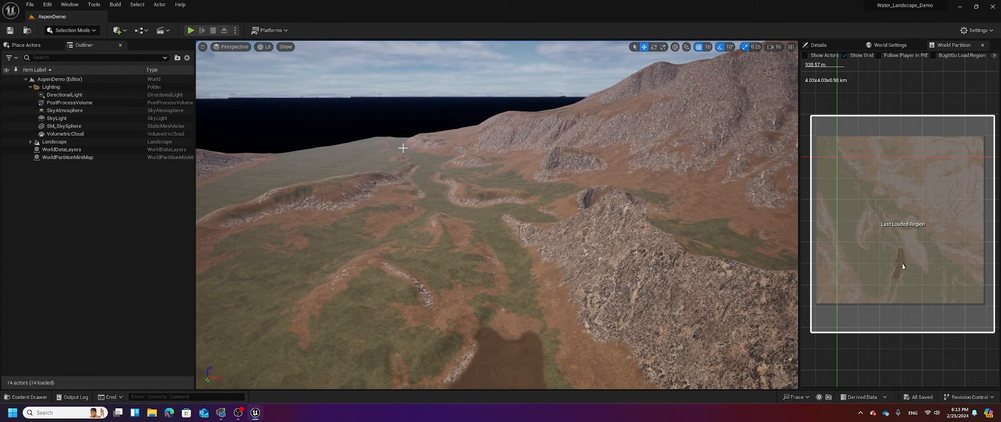
right_click_drag(414, 168, 373, 203)
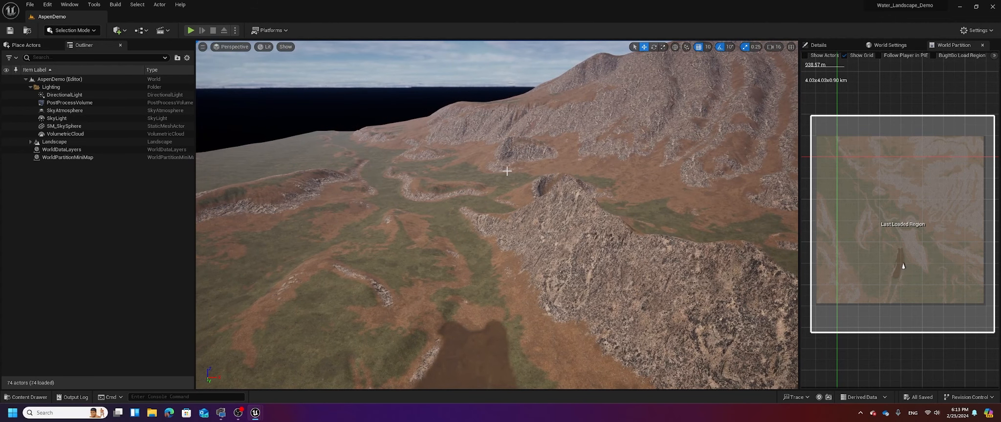
right_click_drag(507, 170, 273, 190)
right_click_drag(505, 184, 567, 205)
right_click_drag(508, 188, 581, 204)
right_click_drag(458, 188, 432, 178)
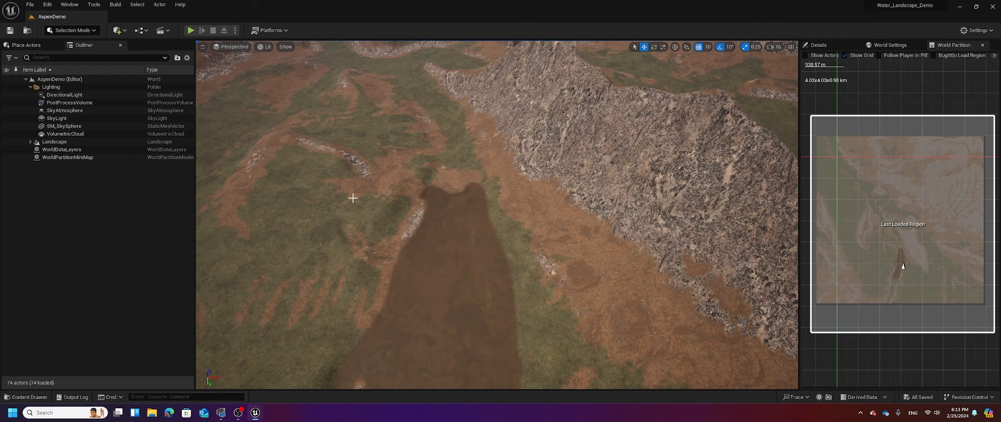
Create a folder named Models in the project's Content folder
left_click(28, 397)
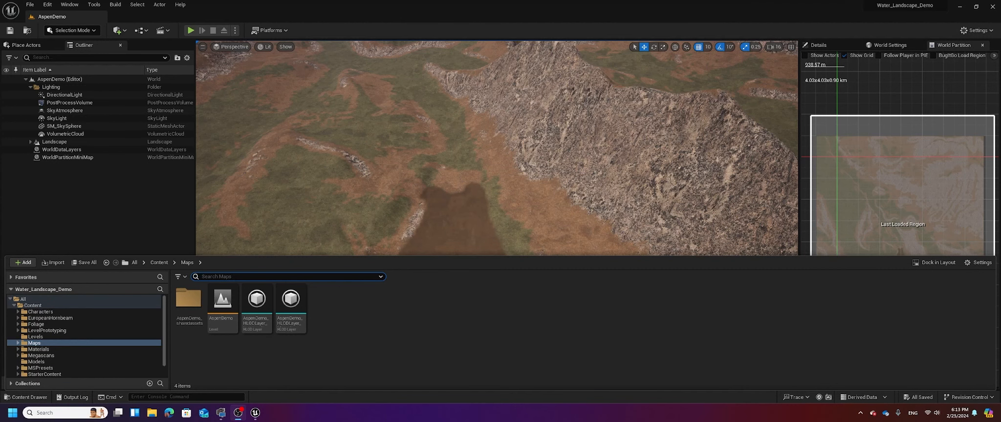
double_click(901, 264)
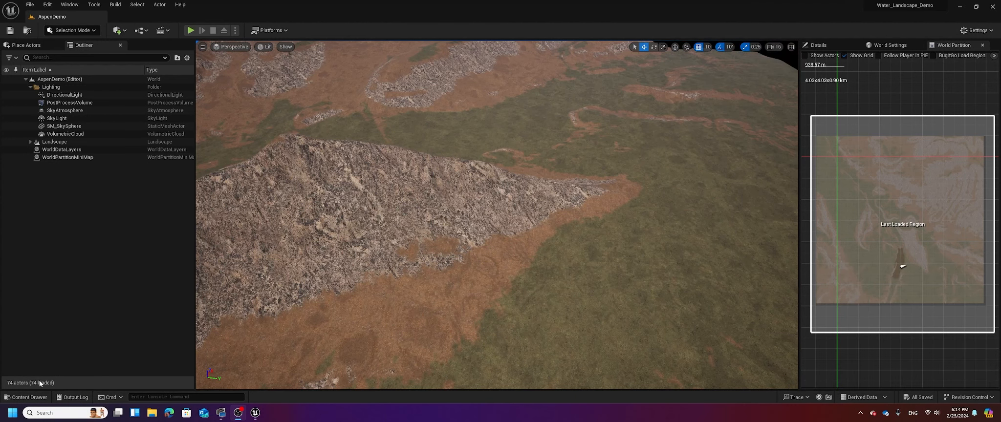
left_click(27, 396)
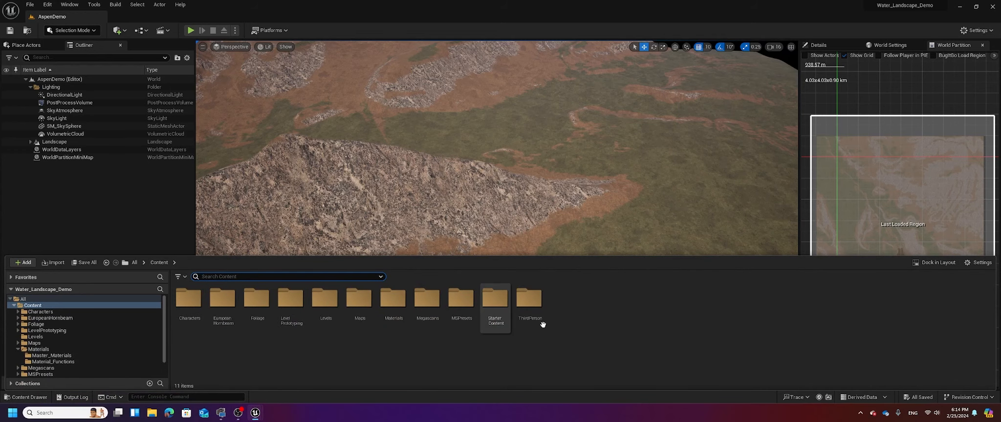
right_click(620, 317)
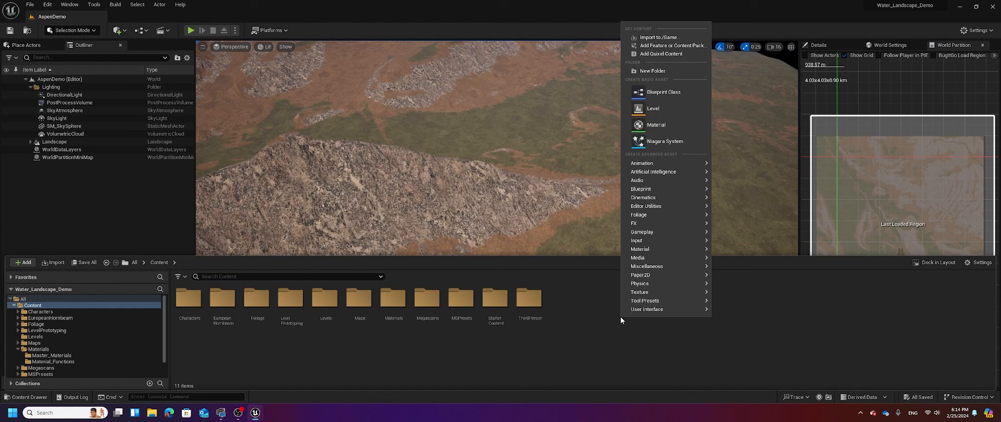
left_click(637, 71)
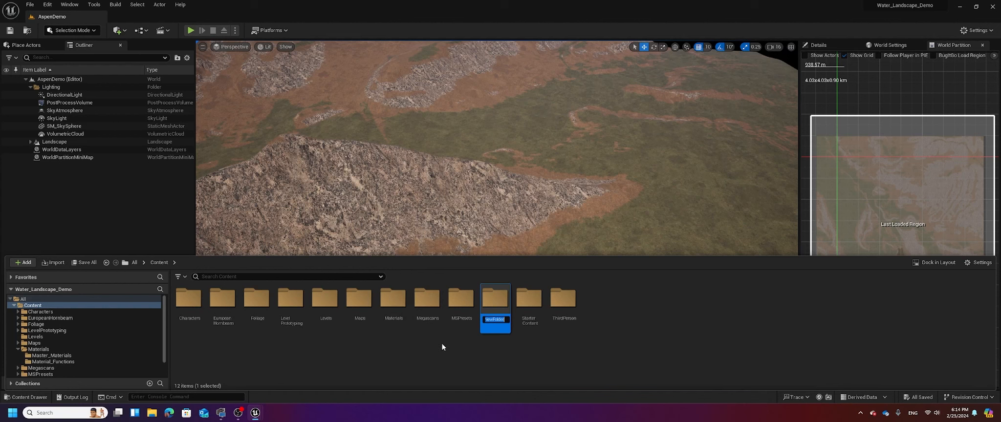
type("Models")
key("Return")
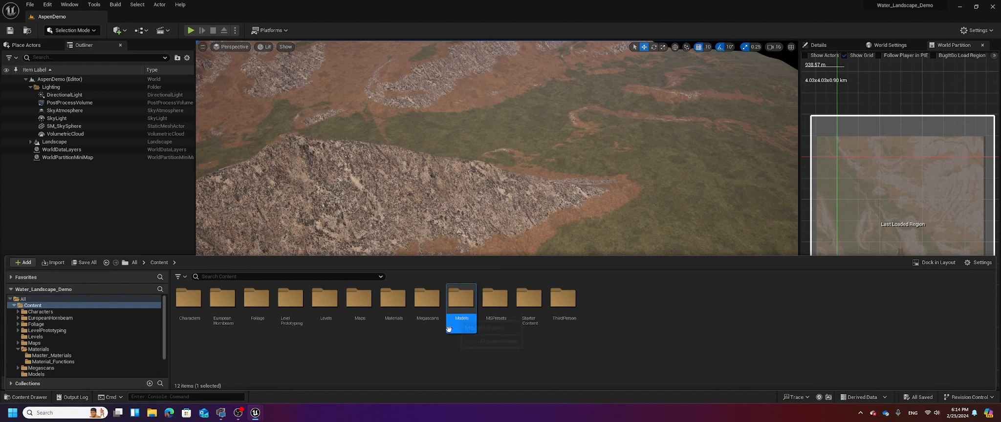
Create a subfolder named Water inside the Materials folder
double_click(391, 306)
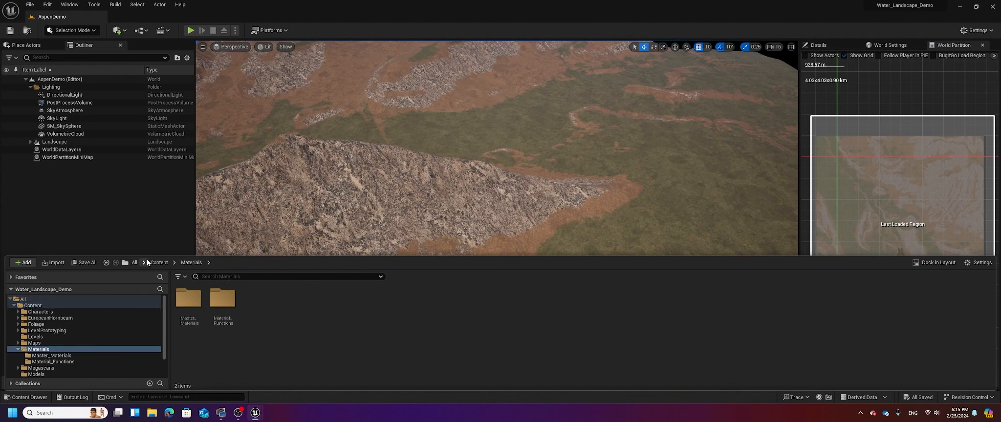
left_click(158, 262)
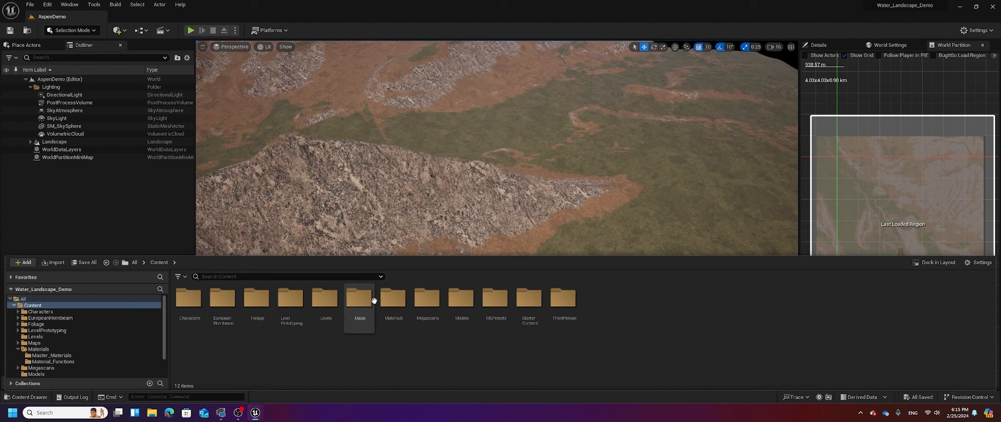
double_click(393, 299)
right_click(320, 304)
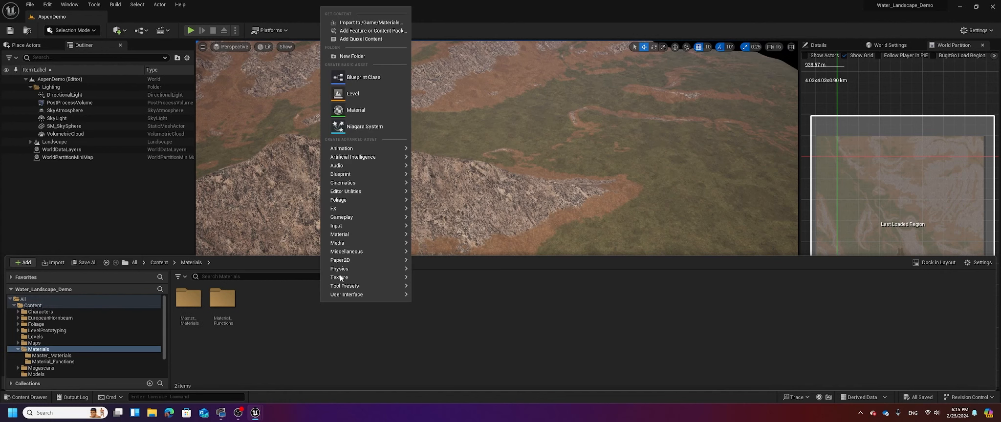
left_click(350, 56)
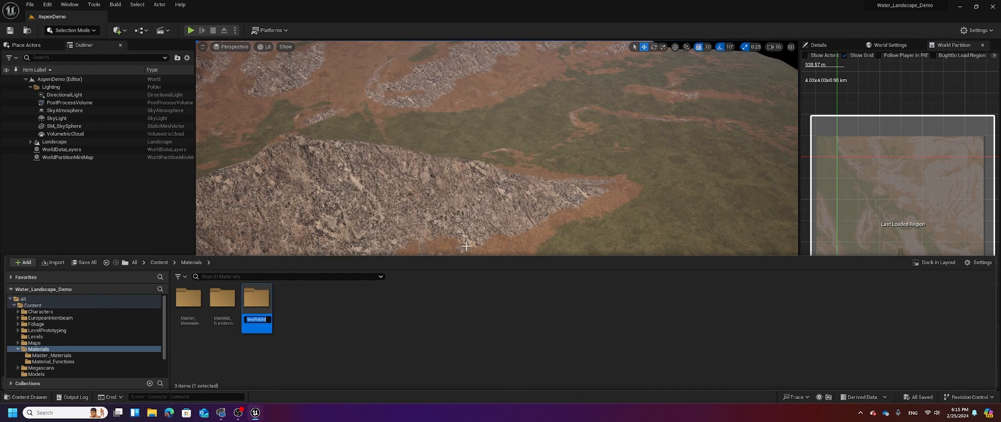
type("Water")
key("Return")
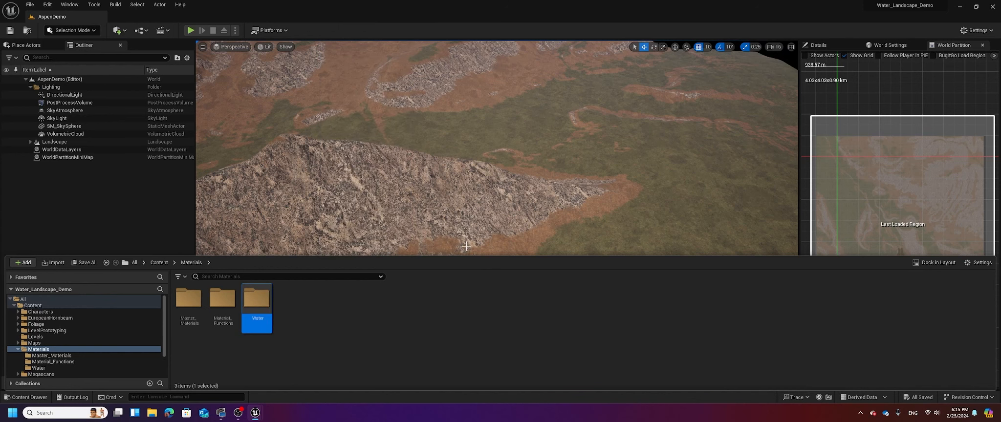
Create a new material named M_Water_River in the Water folder
double_click(266, 301)
right_click(292, 318)
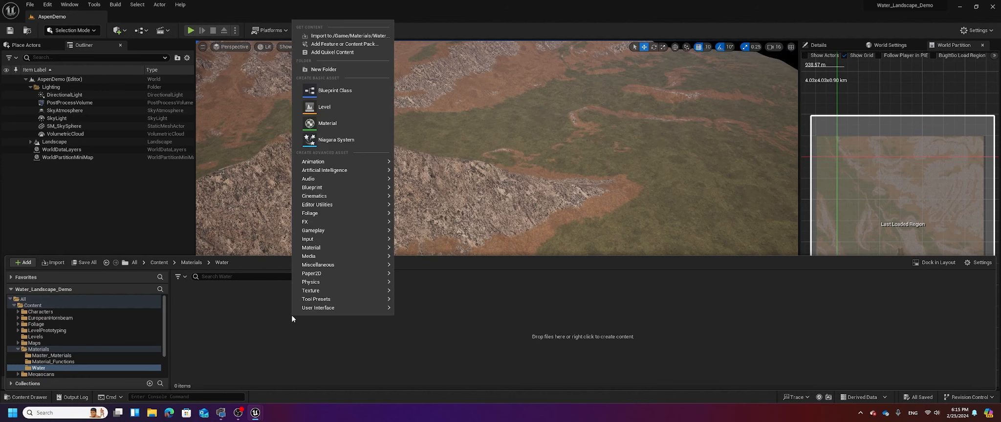
left_click(324, 123)
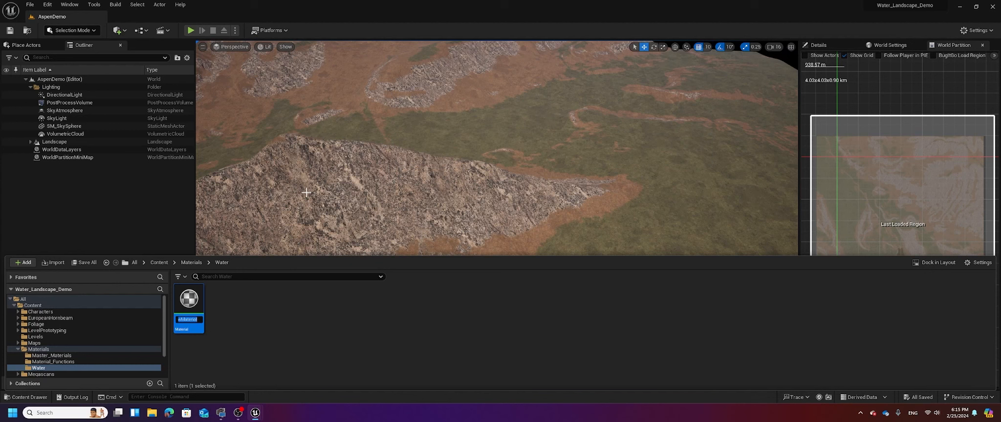
type("M")
type("_Water")
type("_")
type("River")
key("Return")
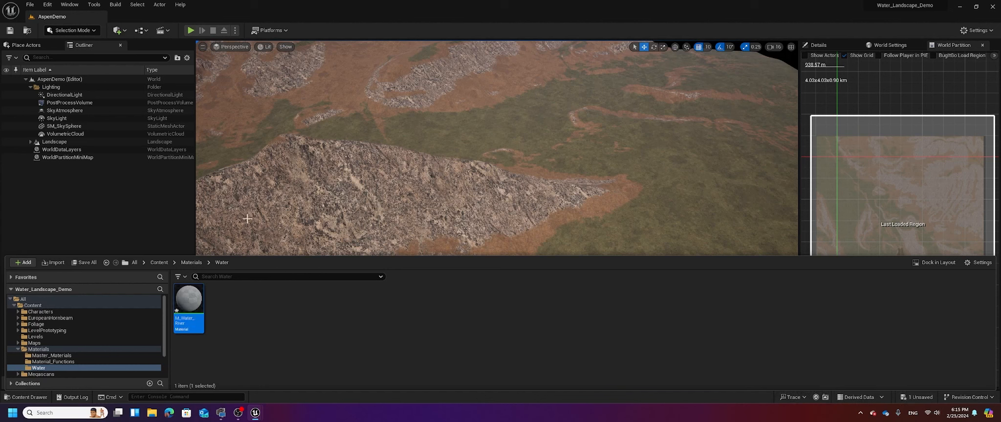
Add a second material named M_Water_Lake to the Water folder
left_click(251, 308)
right_click(250, 309)
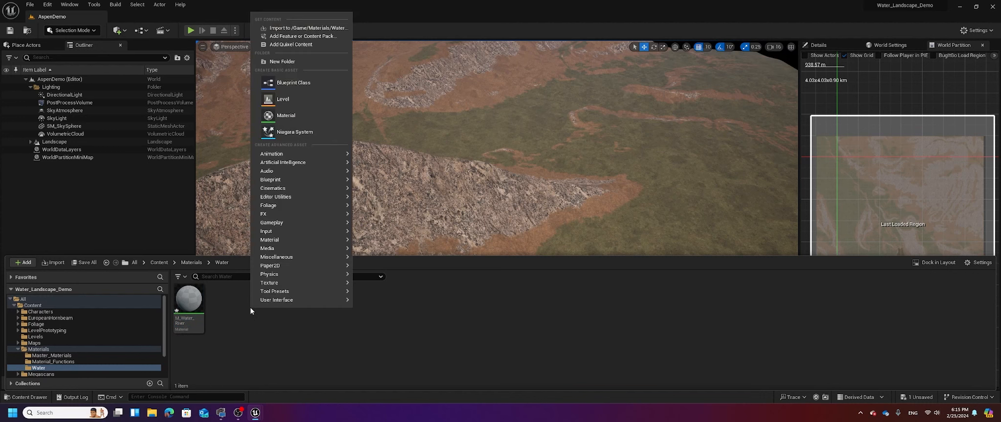
left_click(276, 123)
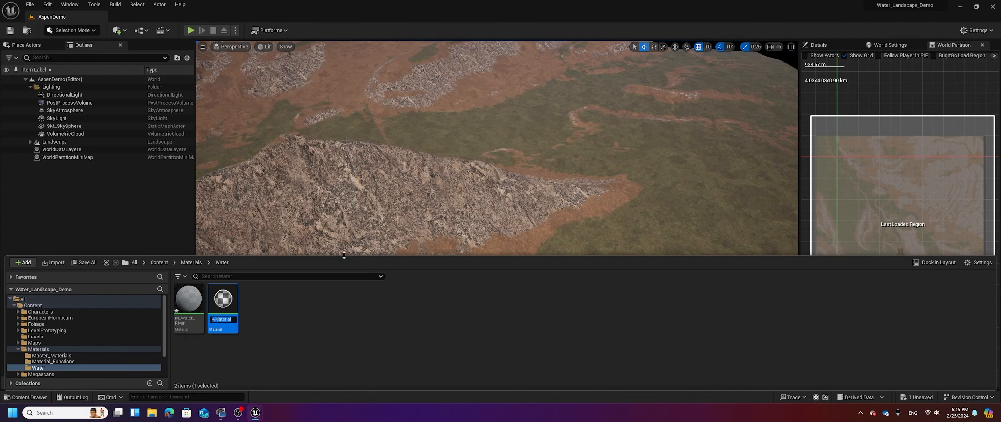
type("M_Wate")
type("r")
type("_Lake")
key("Return")
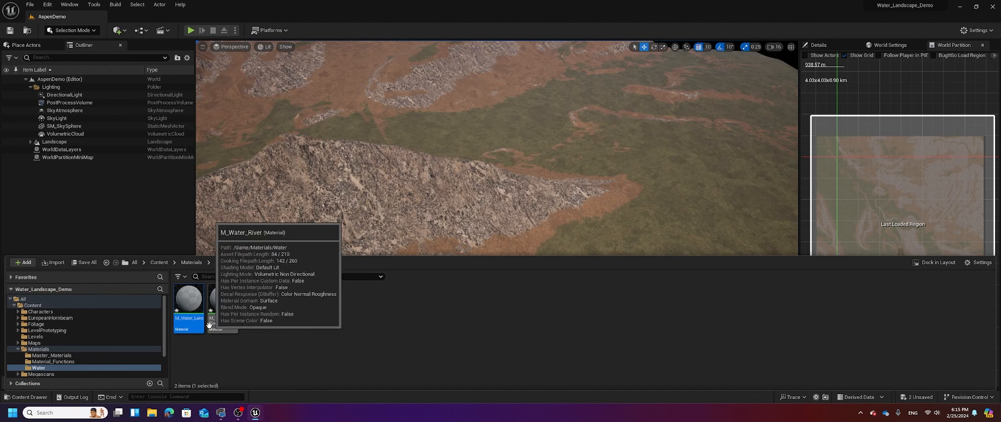
left_click(226, 318)
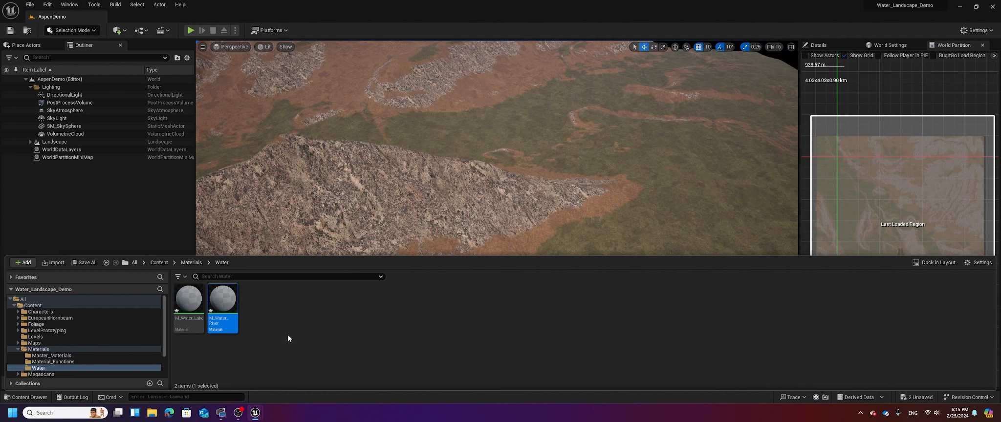
Open the M_Water_Lake material, dock its editor beside the AspenDemo level, and save all assets
double_click(189, 323)
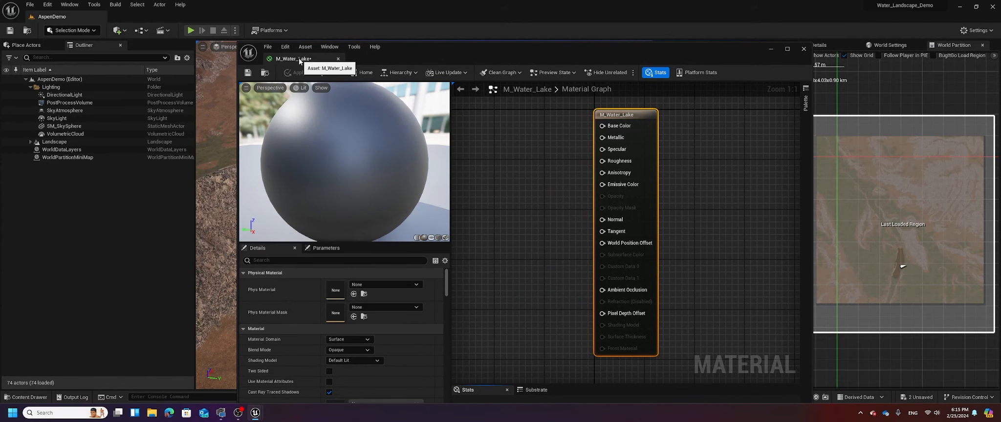
left_click_drag(299, 59, 122, 16)
left_click(30, 5)
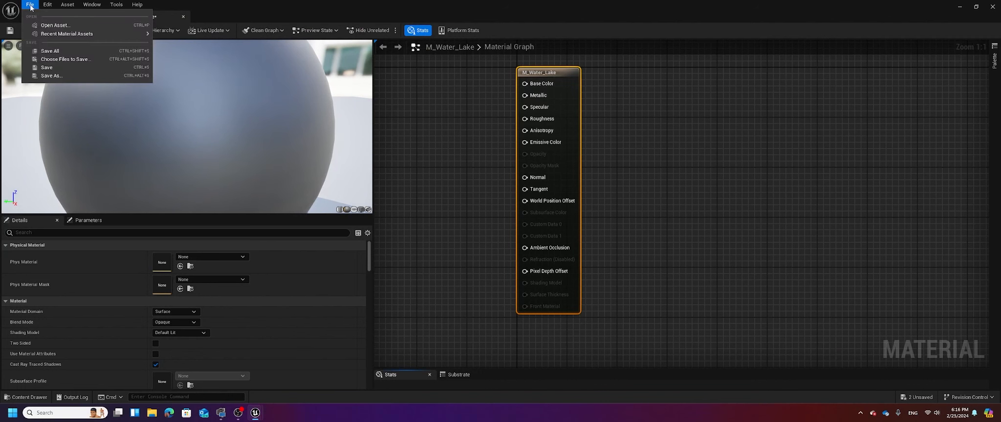
left_click(50, 51)
Enlarge the material graph area by narrowing the preview and details, leaving free space before the M_Water_Lake output node
right_click_drag(438, 208, 616, 214)
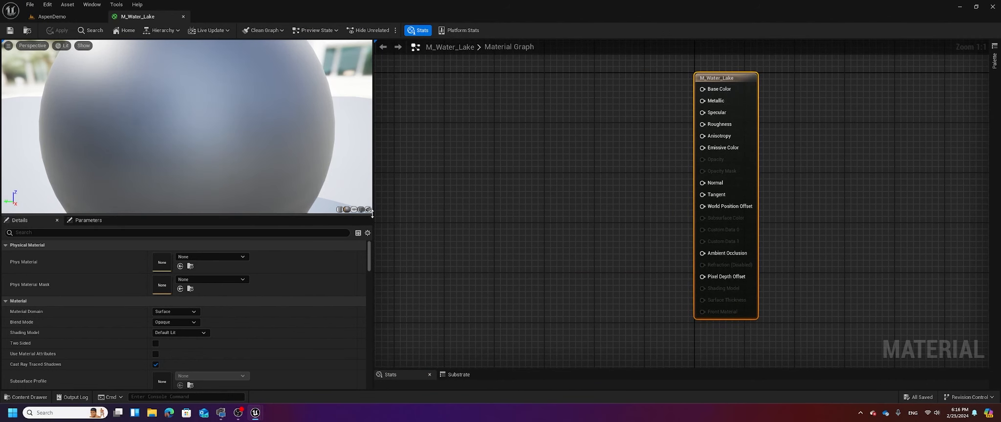
left_click_drag(374, 211, 149, 195)
right_click_drag(317, 202, 507, 209)
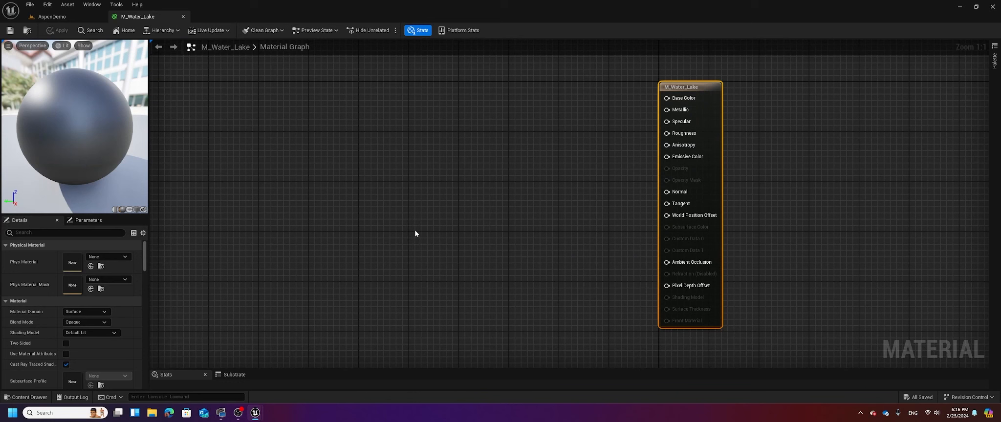
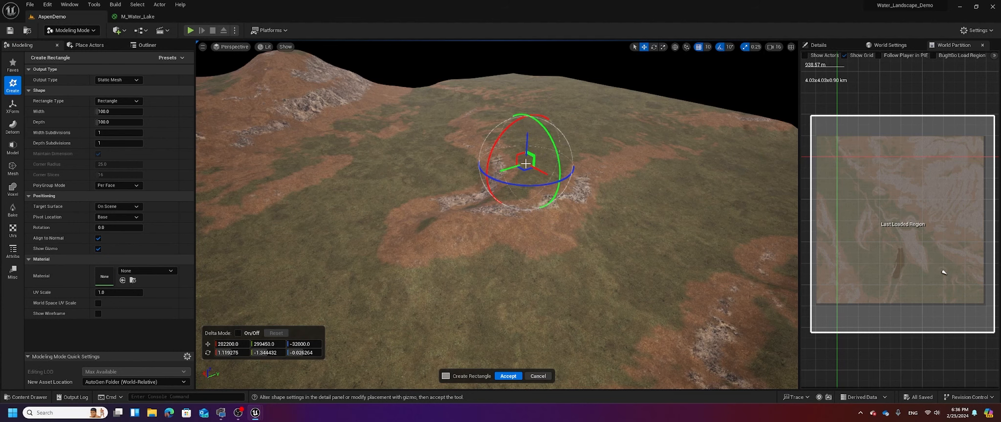
Set the new rectangle's width subdivisions and depth subdivisions to 500 each
mouse_move(526, 160)
right_mouse_down()
mouse_move(534, 124)
mouse_move(523, 165)
right_mouse_up()
key("w")
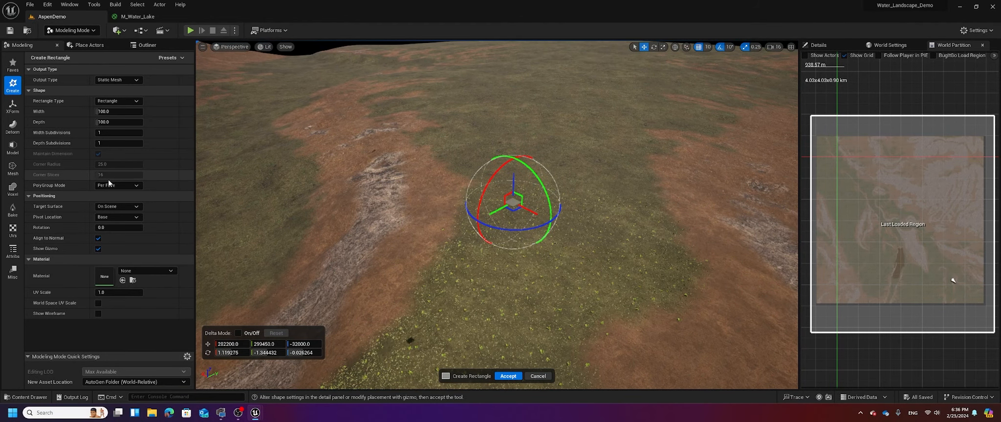
left_click(97, 133)
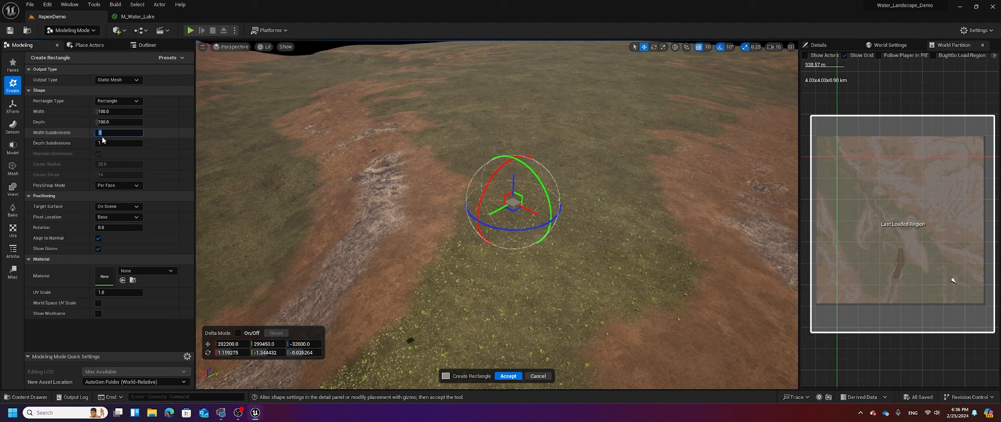
key("Tab")
key("Tab")
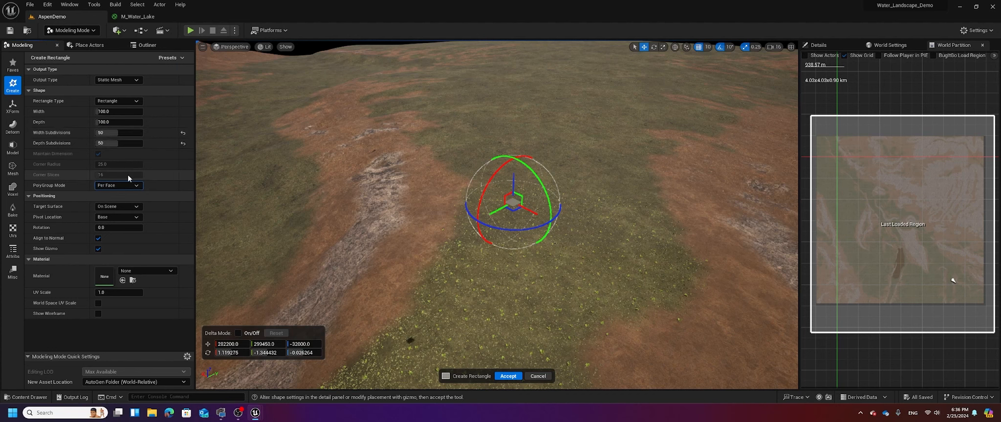
left_click(103, 134)
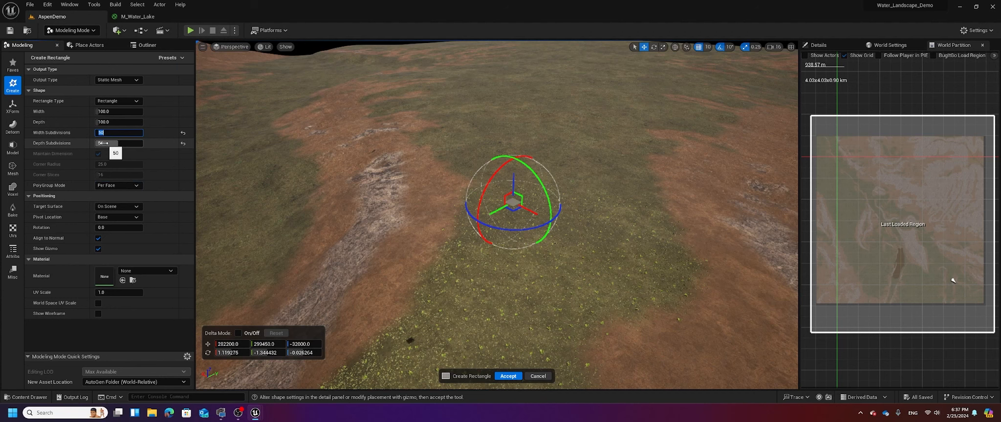
type("500")
left_click(103, 143)
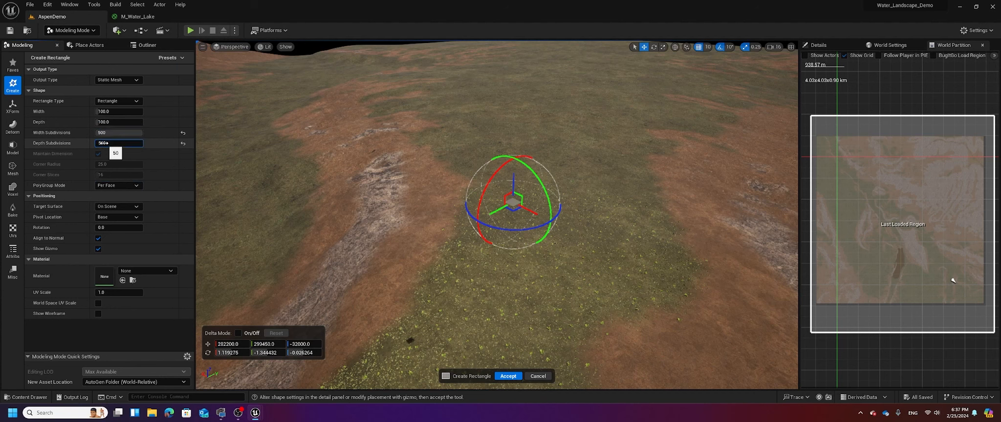
key("Tab")
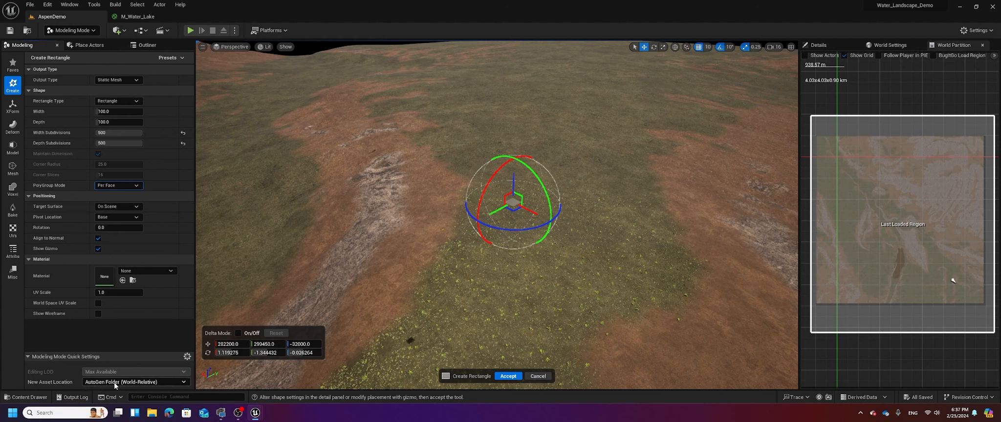
Set the new asset location to Current Folder, make Content/Models the current folder, and create the rectangle mesh there
left_click(182, 383)
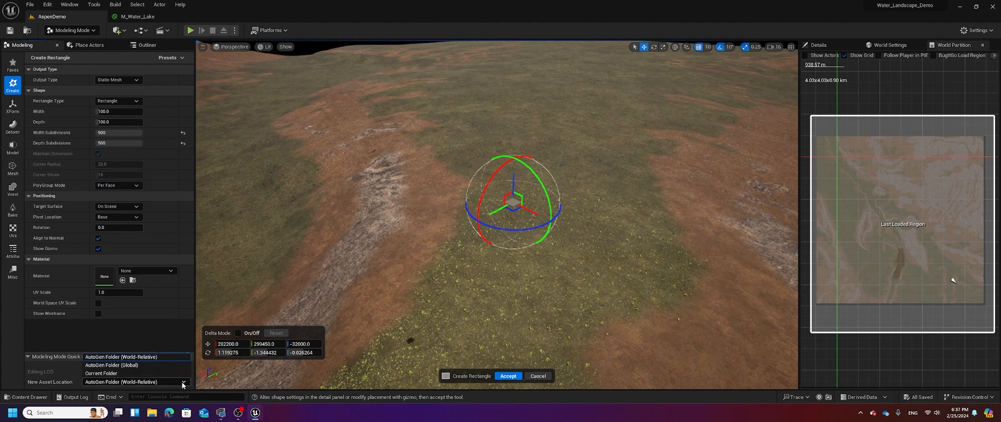
left_click(119, 374)
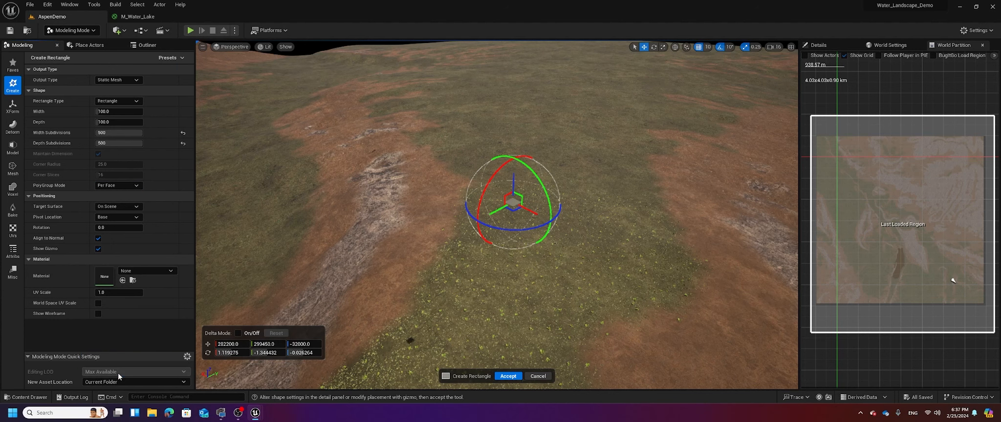
left_click(32, 399)
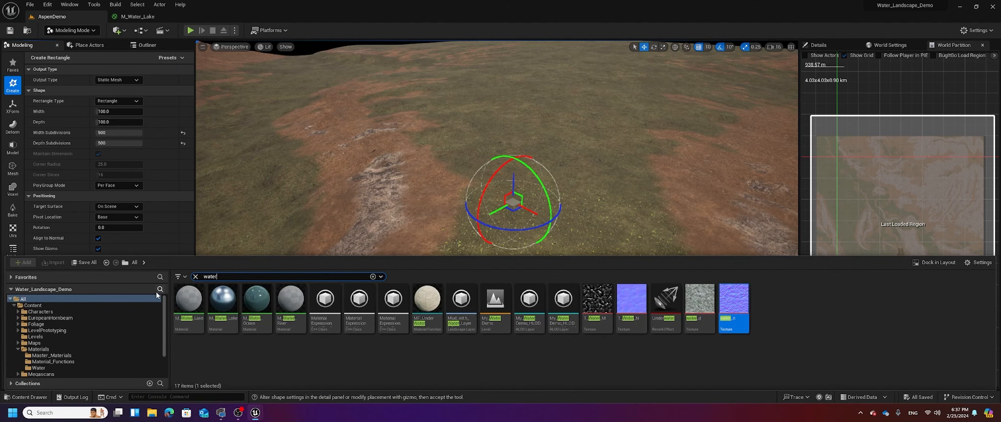
left_click(196, 277)
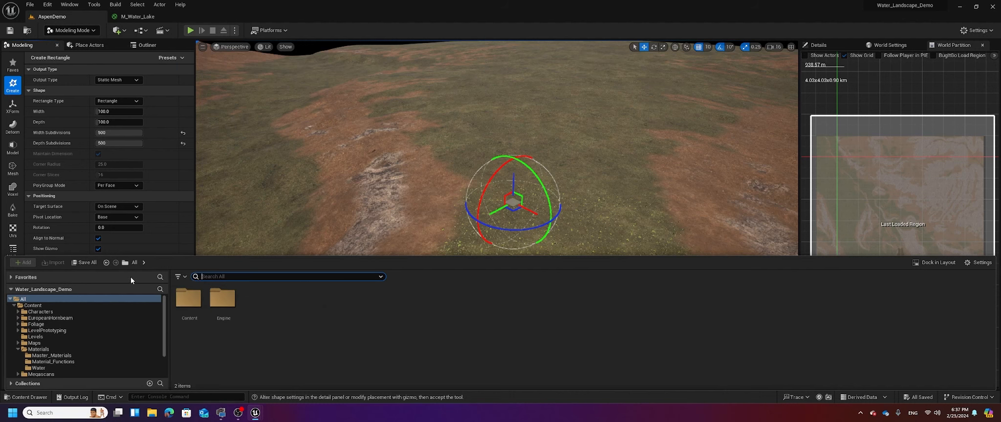
double_click(186, 299)
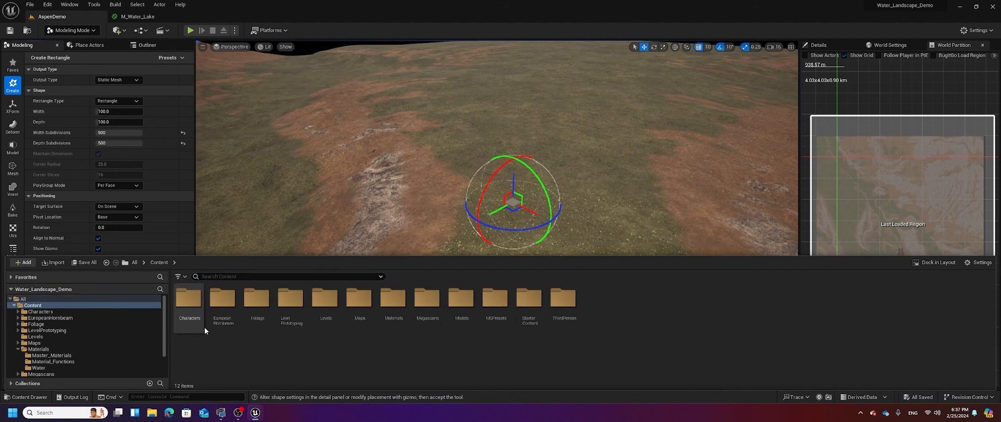
double_click(453, 304)
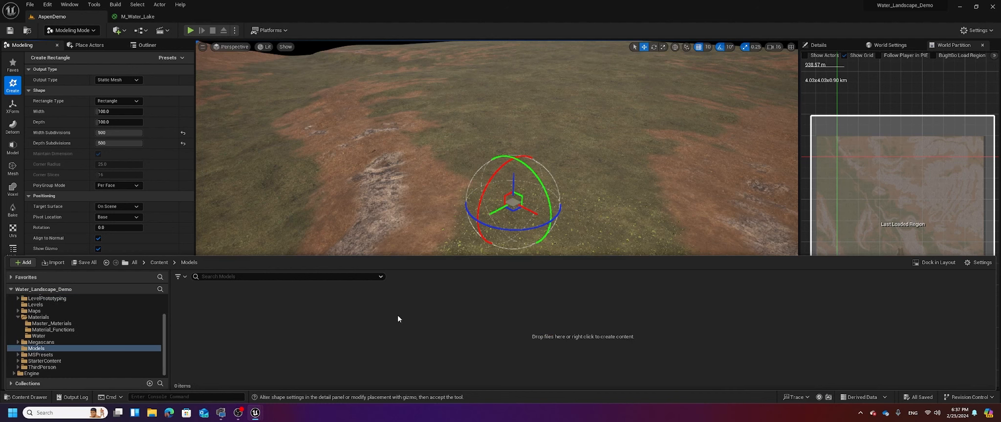
left_click(515, 203)
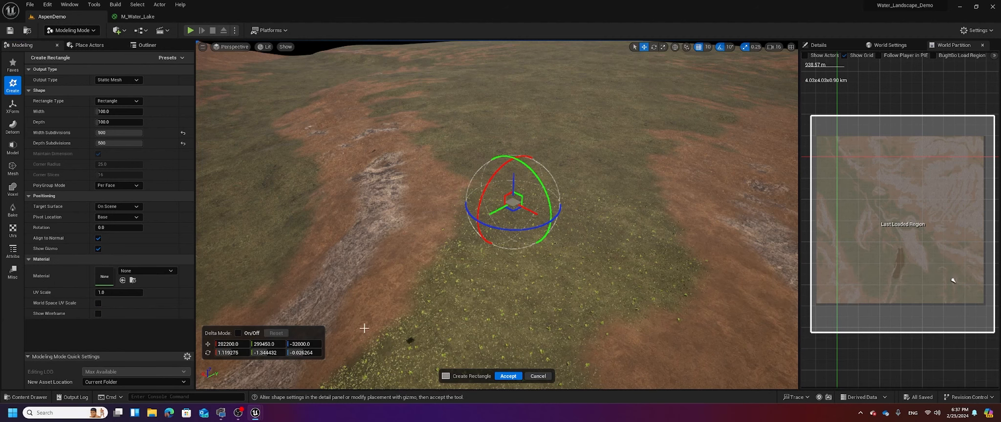
left_click(508, 377)
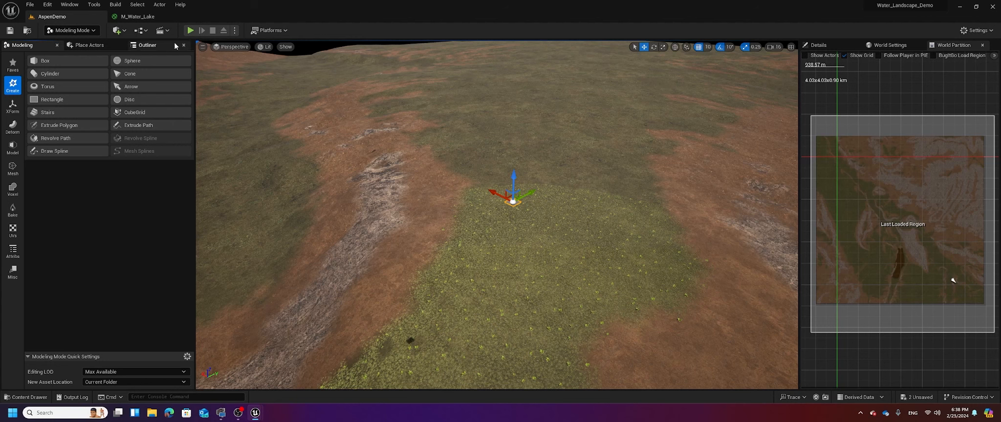
Rename the generated rectangle static mesh in the Models folder as SM_Water_Mesh
left_click(147, 45)
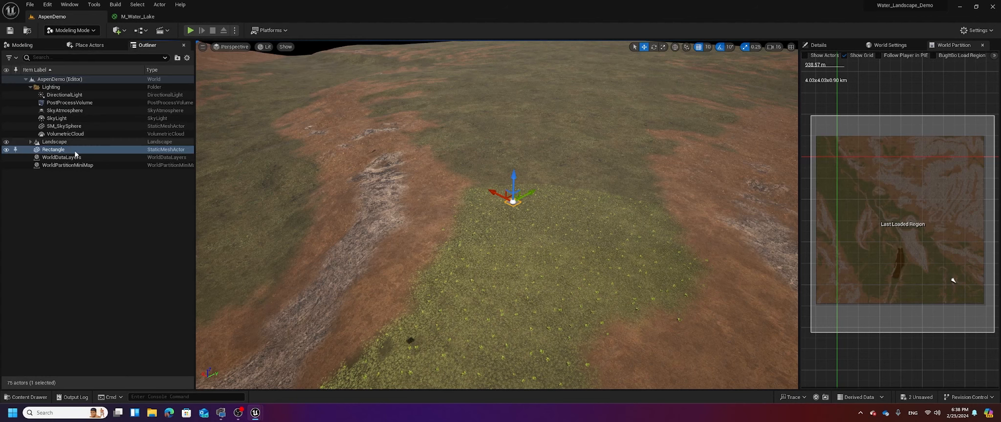
left_click(27, 397)
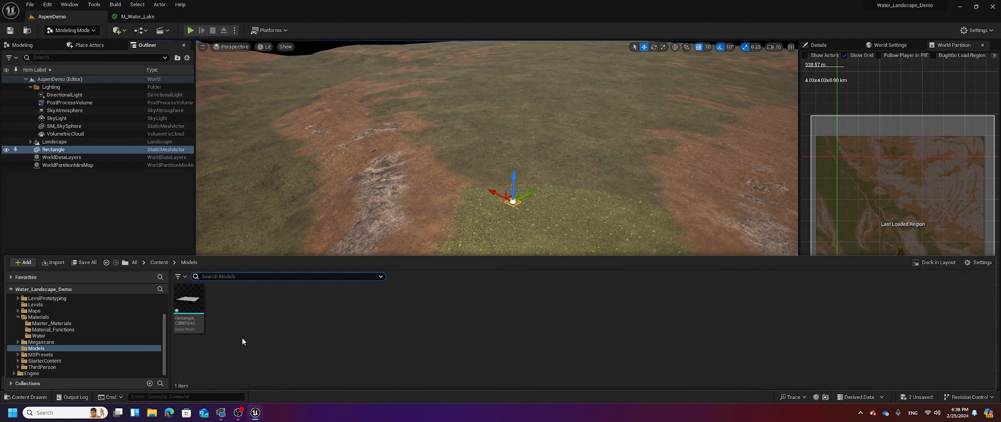
left_click(190, 321)
left_click(190, 320)
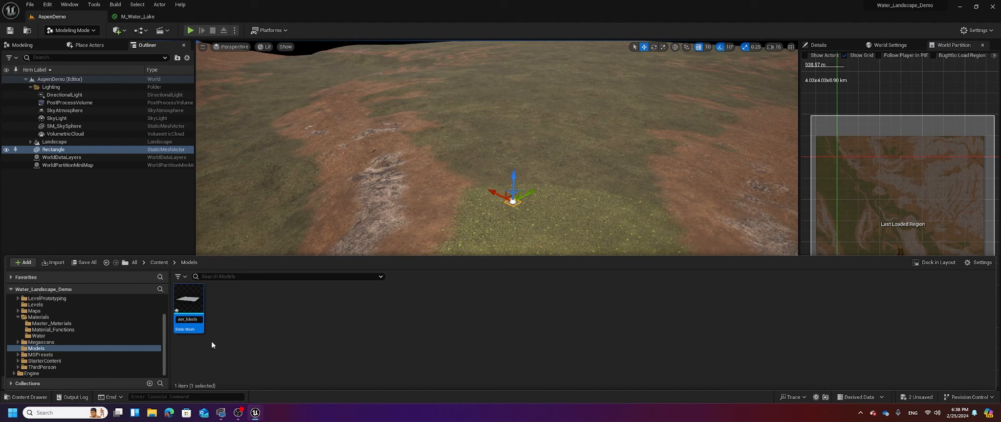
key("Return")
Replace the Rectangle actor in the AspenDemo level with an instance of SM_Water_Mesh placed on the grassy valley floor
mouse_move(324, 169)
left_mouse_down()
mouse_move(320, 183)
mouse_move(341, 163)
left_mouse_up()
right_click_drag(362, 185, 335, 206)
left_click_drag(359, 183, 353, 167)
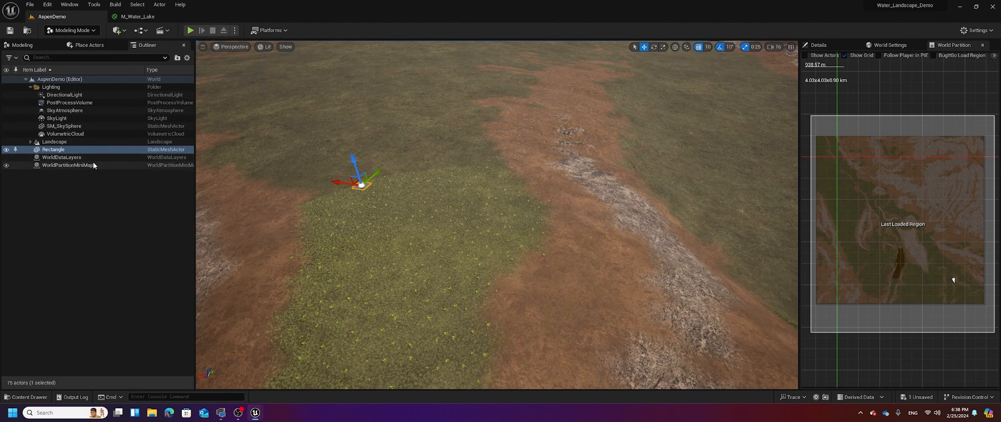
key("Delete")
right_click_drag(387, 195, 347, 194)
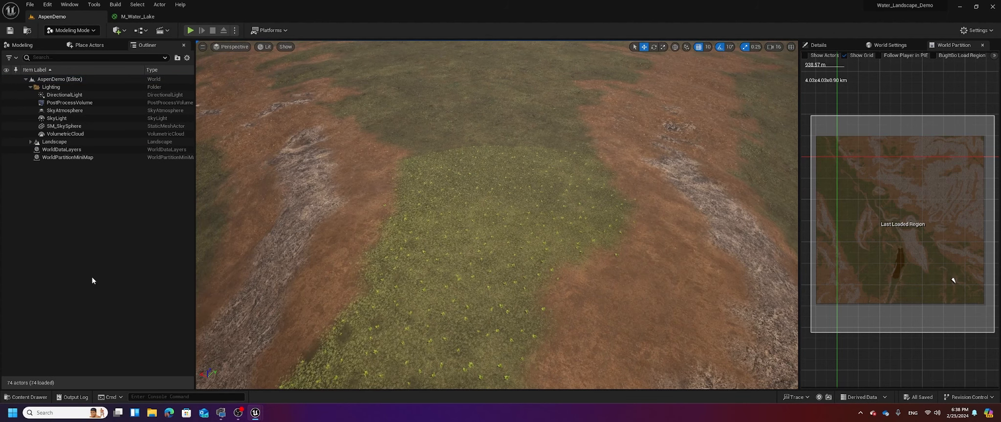
left_click(29, 396)
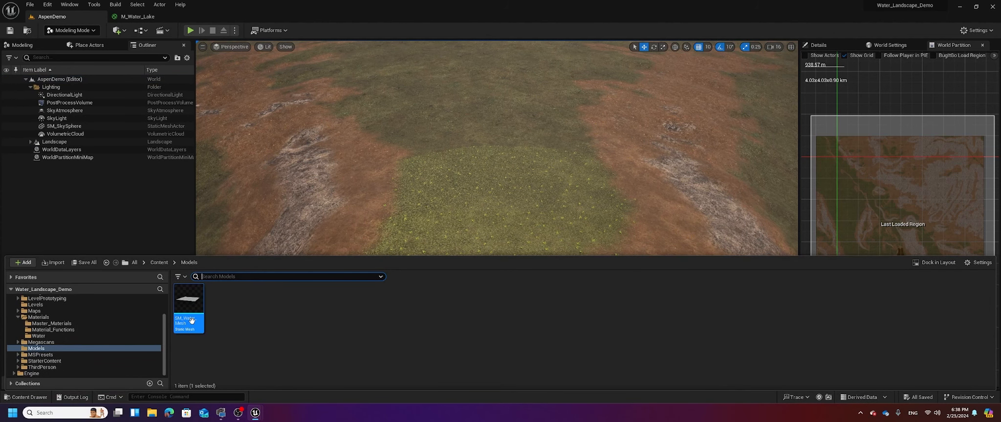
left_click_drag(191, 320, 398, 201)
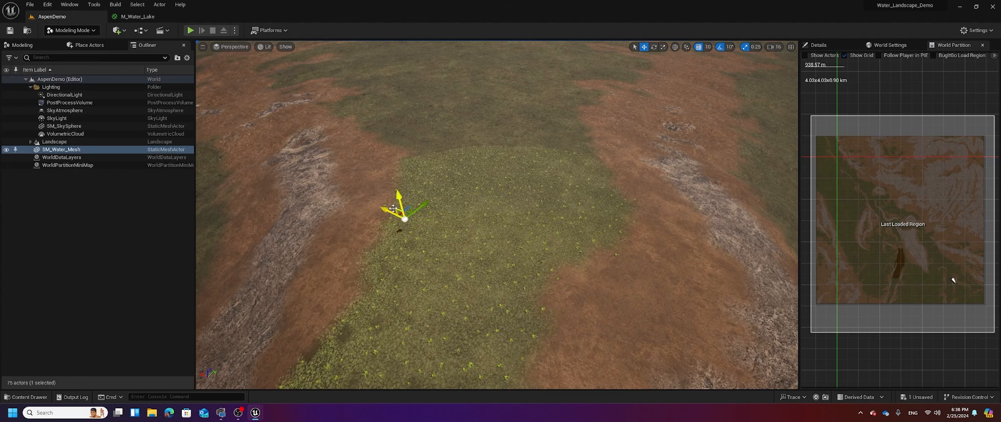
Scale the placed SM_Water_Mesh actor to 1000 in both X and Y
left_click(818, 45)
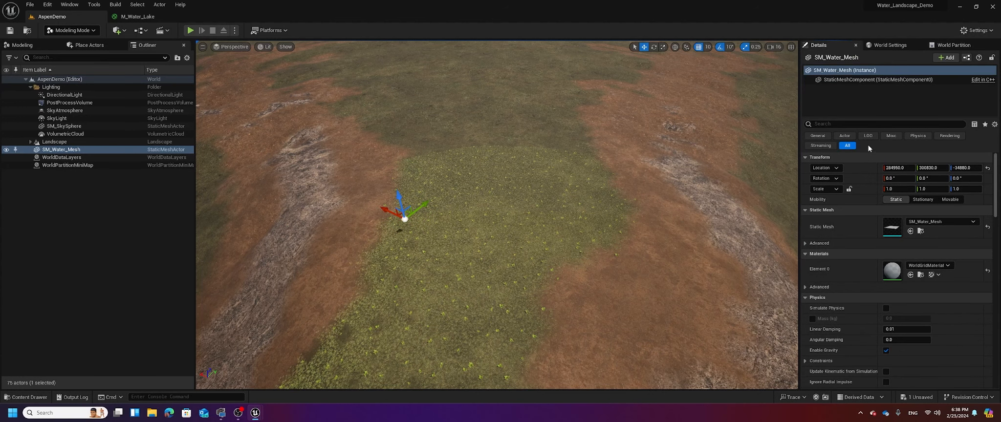
left_click(899, 190)
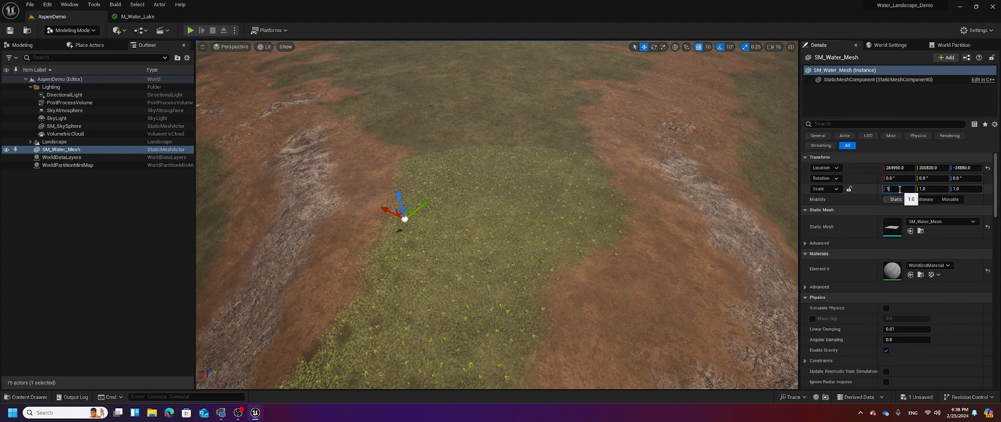
key("Tab")
type("1")
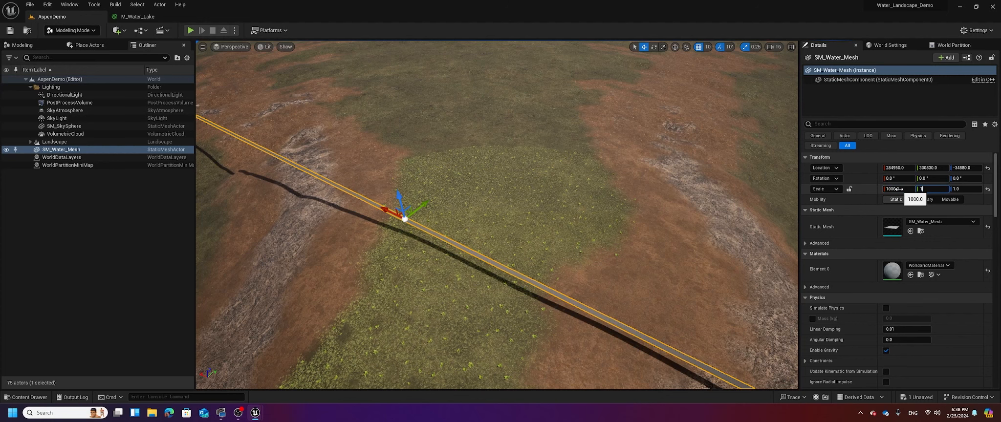
type("000")
key("Tab")
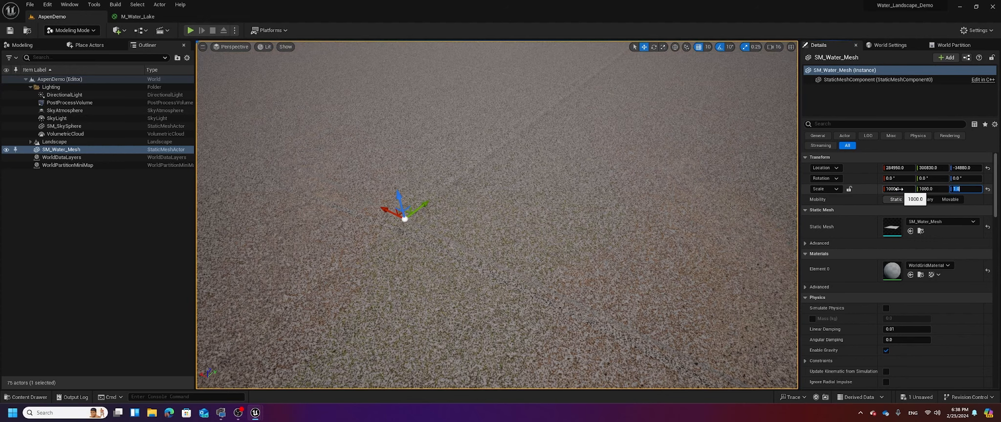
Move the enlarged water mesh along its X axis to reposition it over the landscape valley
right_click_drag(520, 184, 624, 180)
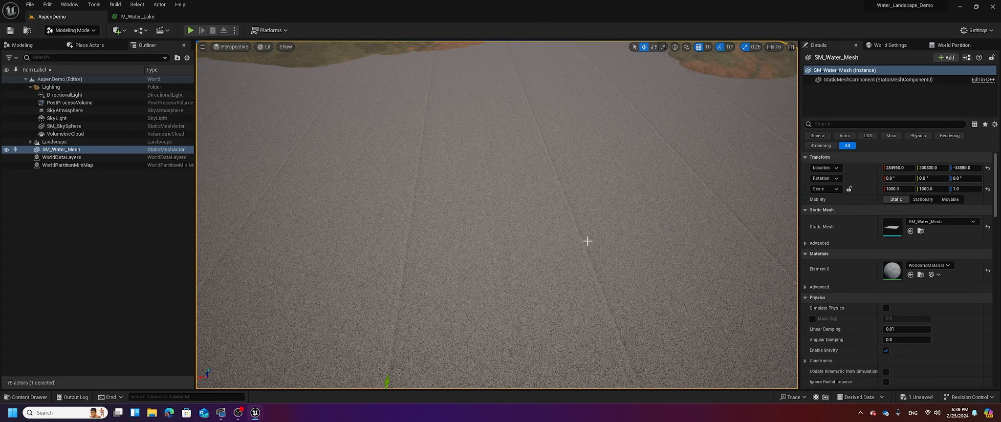
right_click_drag(587, 239, 577, 263)
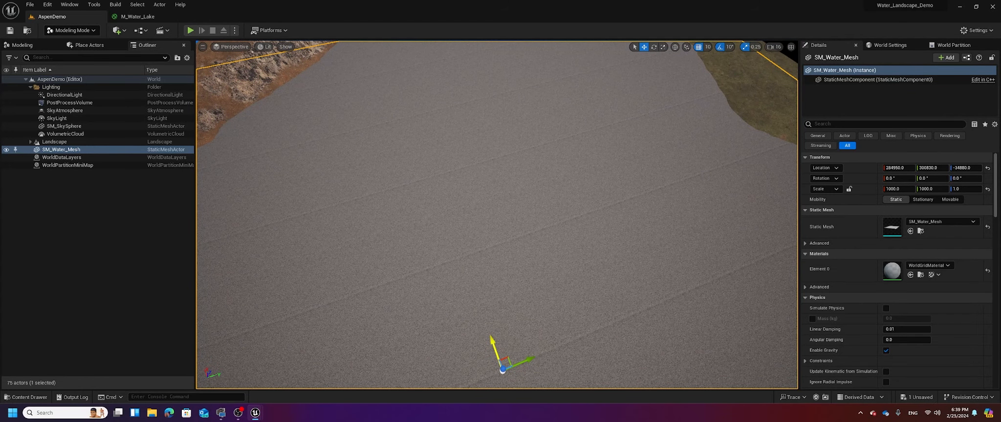
left_click_drag(494, 345, 482, 312)
right_click_drag(495, 291, 496, 250)
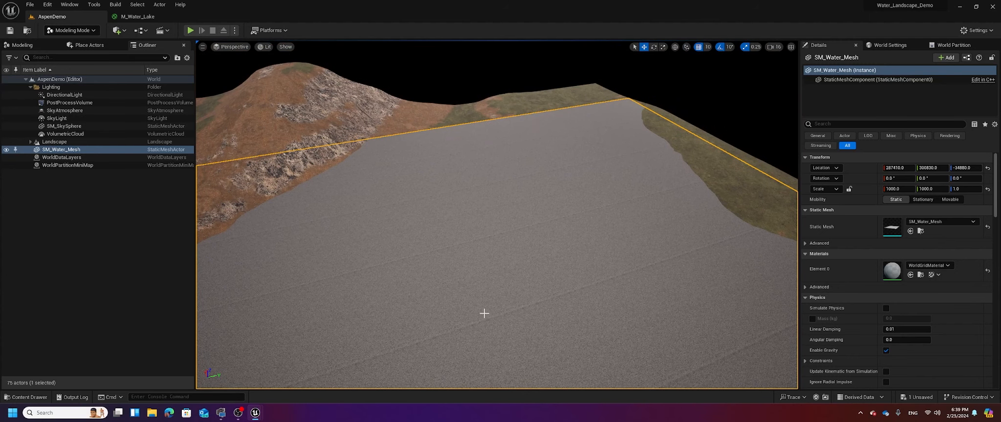
right_click_drag(483, 313, 485, 318)
left_click_drag(470, 295, 435, 233)
right_click_drag(520, 220, 421, 230)
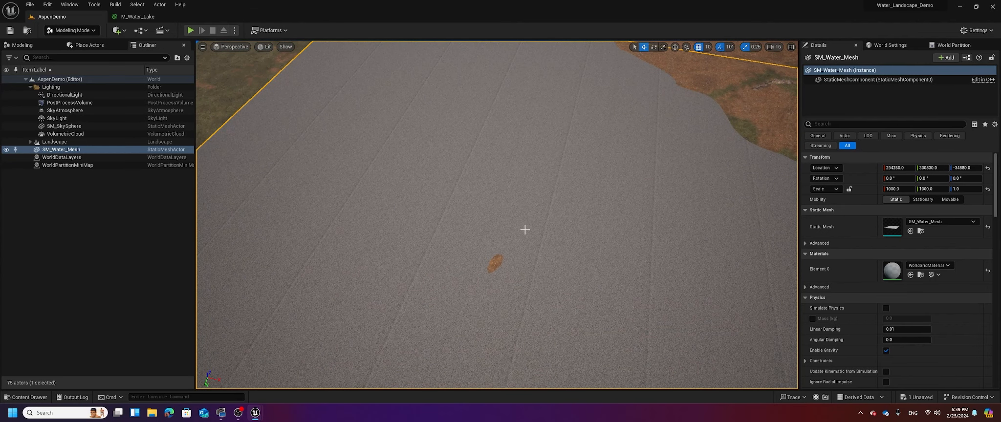
Lower the water mesh to a Z location of about -36390 so the terrain forms shorelines around it
right_click_drag(514, 246, 567, 272)
left_click_drag(527, 189, 524, 200)
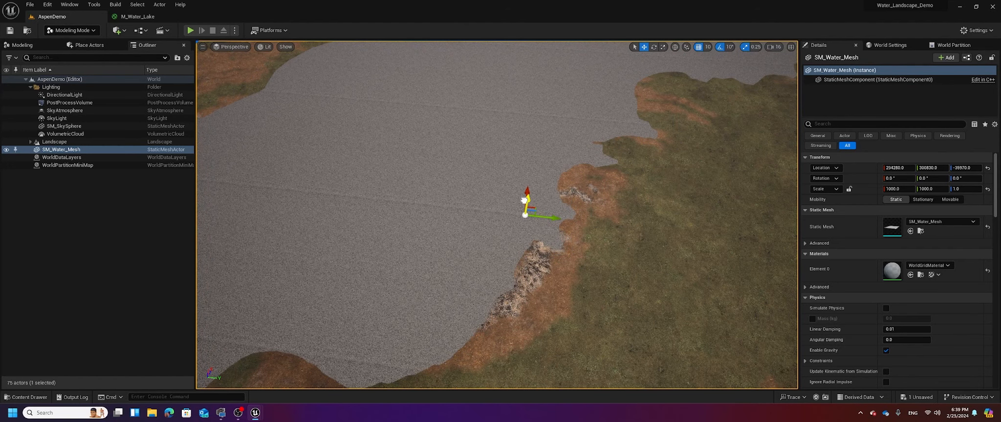
right_click_drag(563, 222, 590, 199)
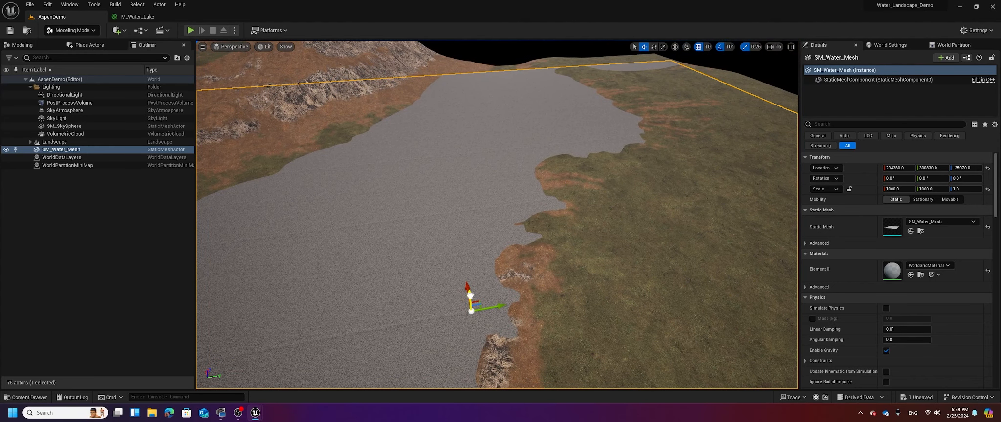
left_click_drag(470, 295, 470, 298)
right_click_drag(508, 285, 582, 296)
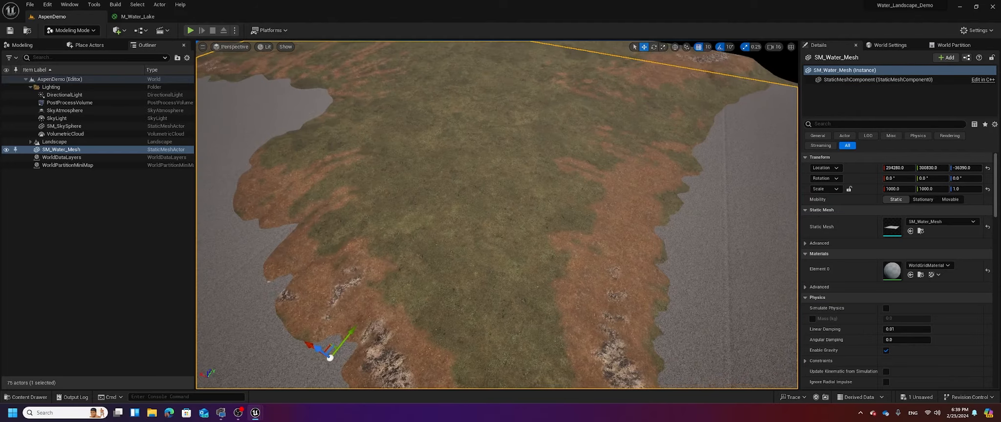
right_click_drag(515, 270, 318, 270)
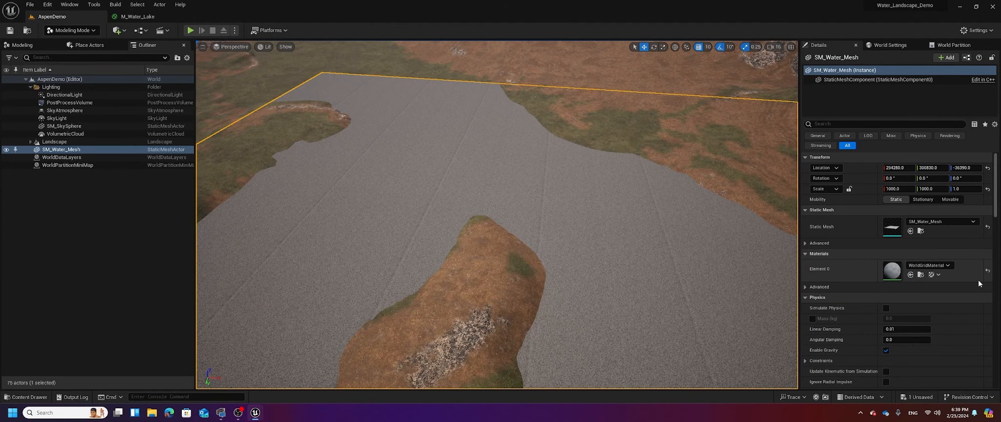
Browse to the Materials/Water content folder and save the M_Water_Lake material so its changes are available in the level
left_click(29, 397)
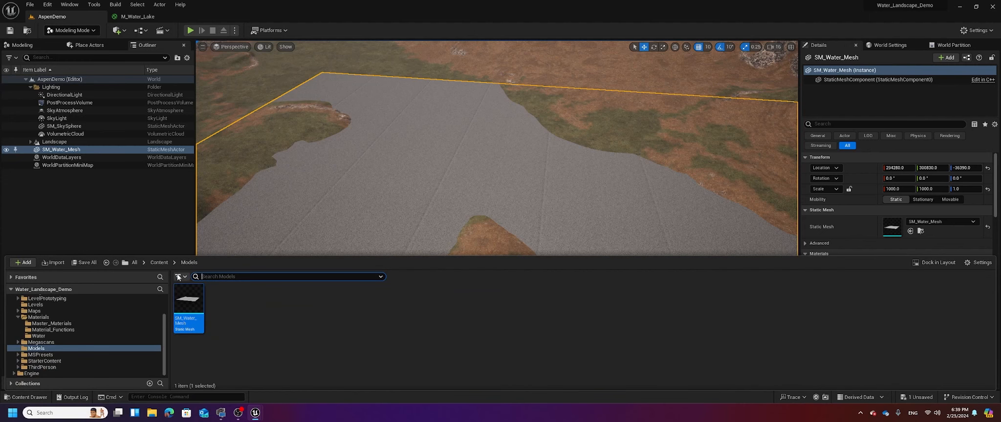
left_click(158, 262)
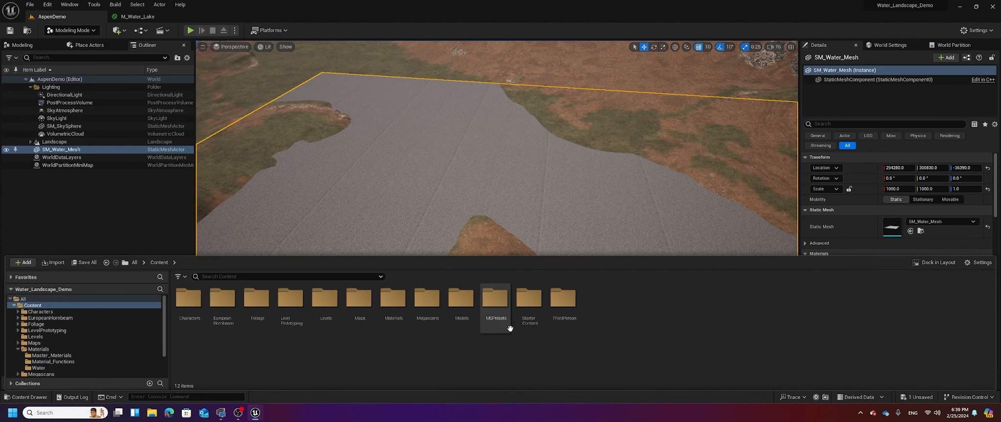
left_click(386, 305)
double_click(386, 305)
double_click(253, 320)
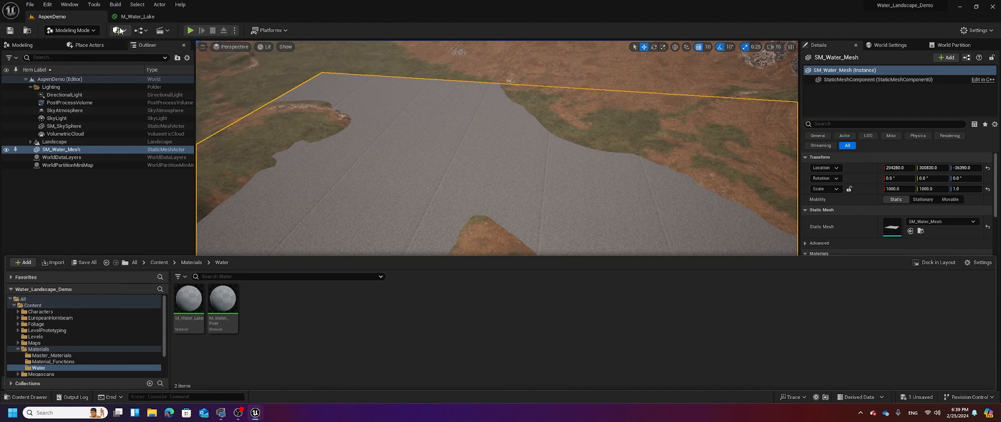
left_click(131, 18)
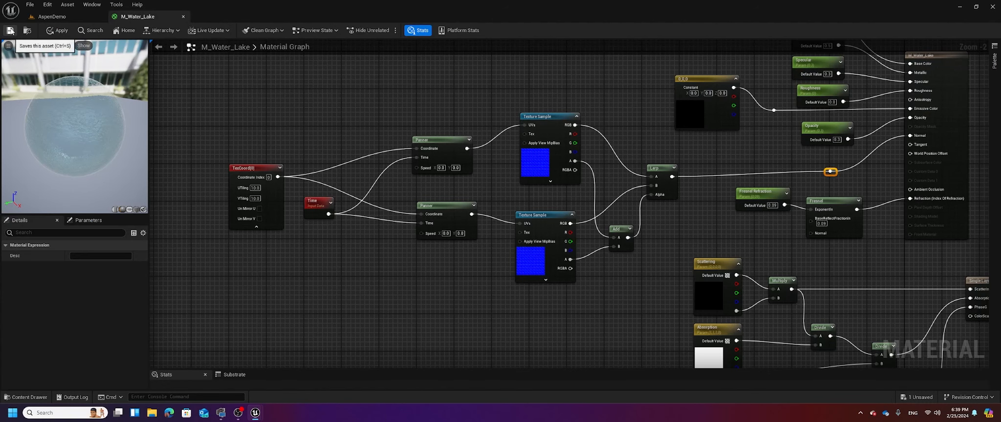
left_click(10, 30)
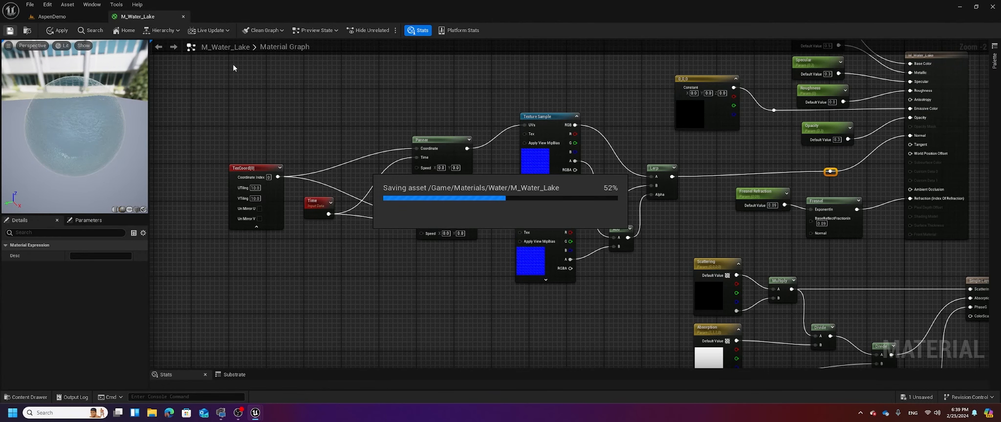
left_click(51, 17)
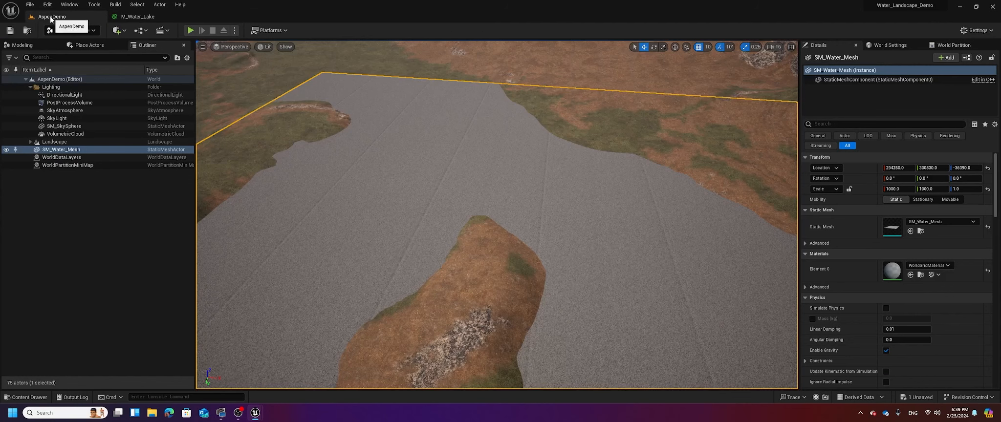
Create a material instance of M_Water_Lake in the Water folder and name it MI_Water_Lake_Inst
left_click(29, 397)
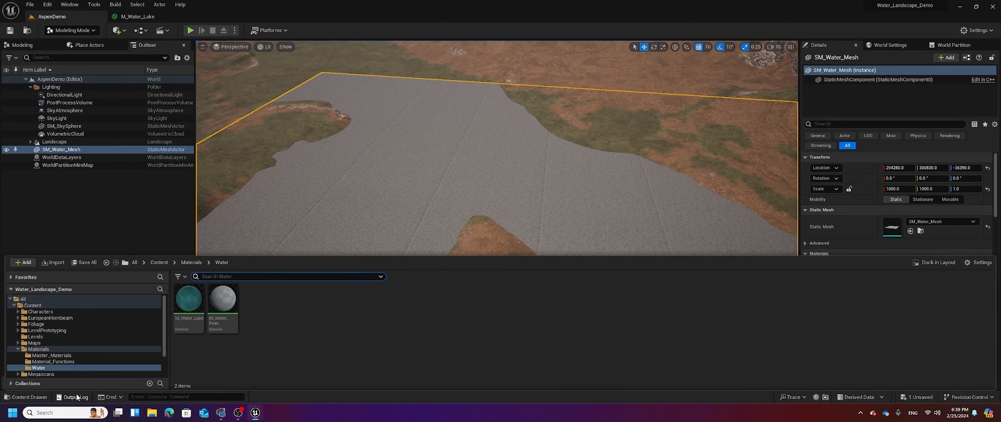
left_click(196, 324)
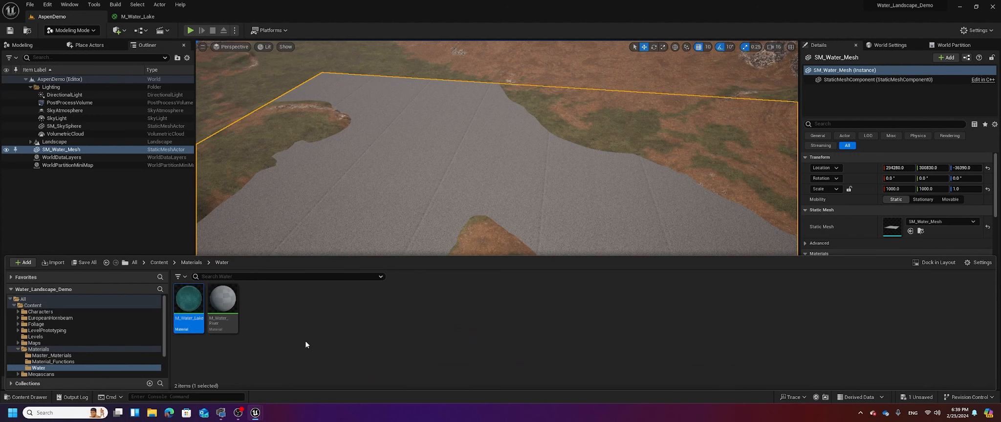
right_click(181, 328)
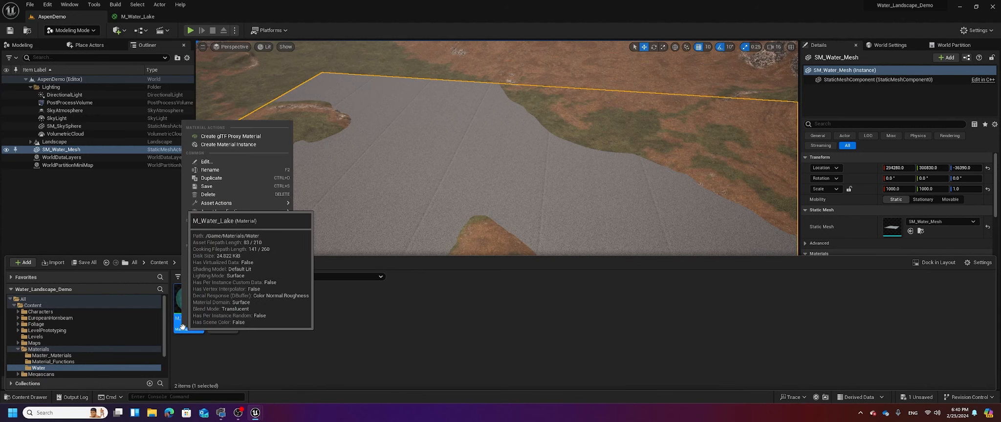
left_click(213, 147)
key("Right")
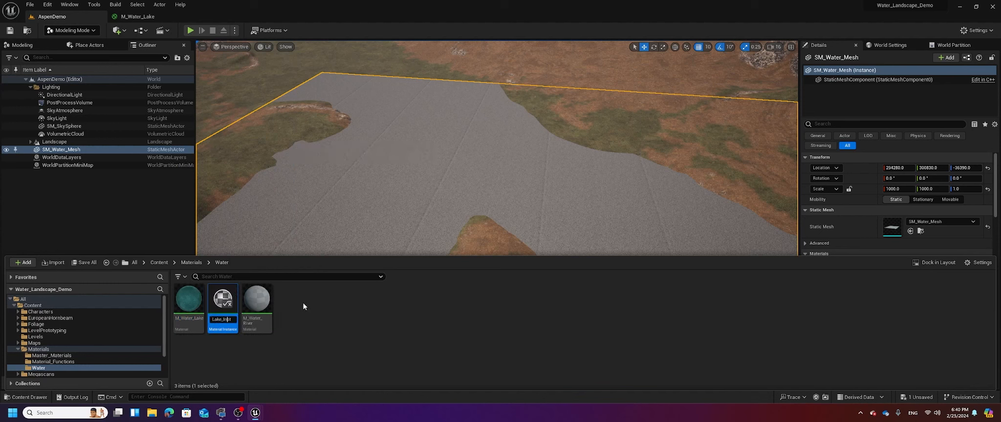
key("Home")
key("Right")
type("I")
key("Return")
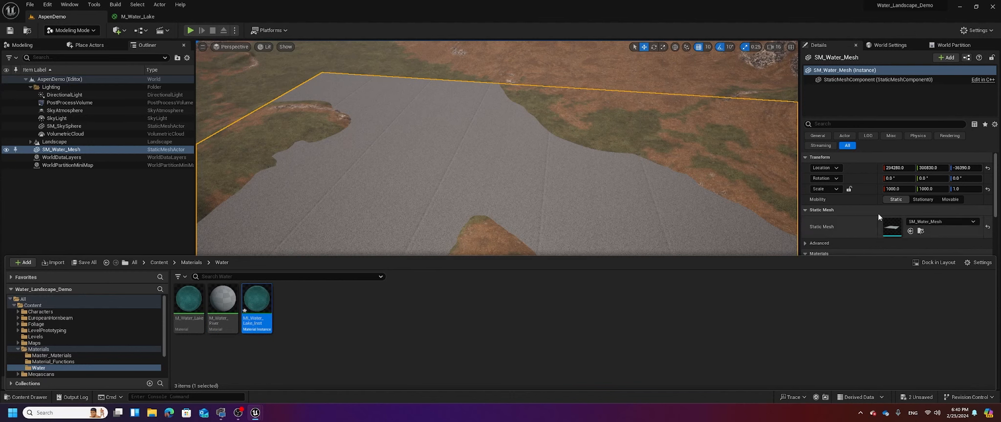
Assign MI_Water_Lake_Inst to material Element 0 of the SM_Water_Mesh actor and inspect the water surface up close
scroll(882, 196, "down", 2)
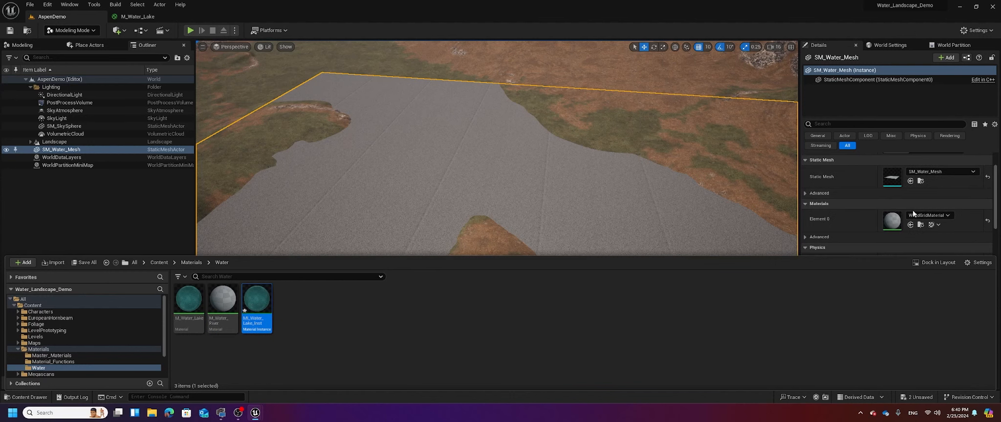
left_click(910, 225)
mouse_move(594, 237)
right_mouse_down()
mouse_move(645, 221)
mouse_move(658, 200)
mouse_move(672, 215)
mouse_move(740, 200)
mouse_move(869, 211)
mouse_move(590, 241)
right_mouse_up()
key("w")
key("w")
key("w")
key("w")
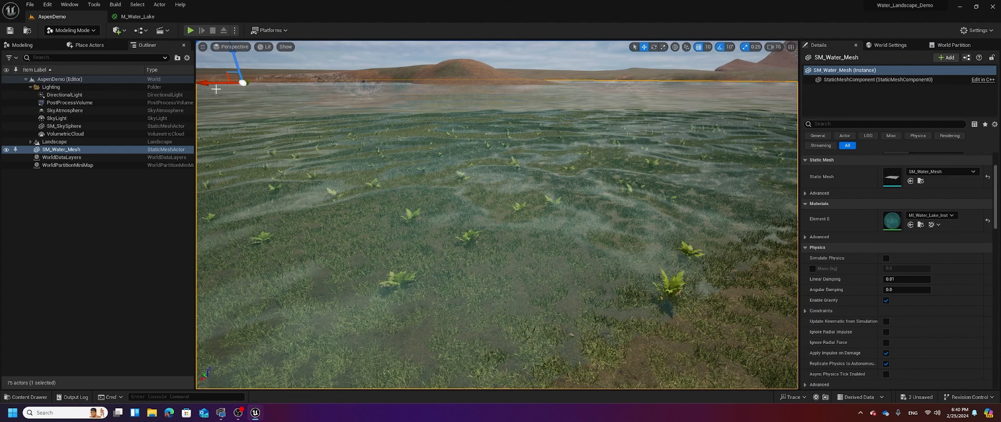
In the M_Water_Lake graph, set the upper Panner node's speed to X 0.002 and Y 0.001
left_click(137, 16)
scroll(443, 172, "up", 2)
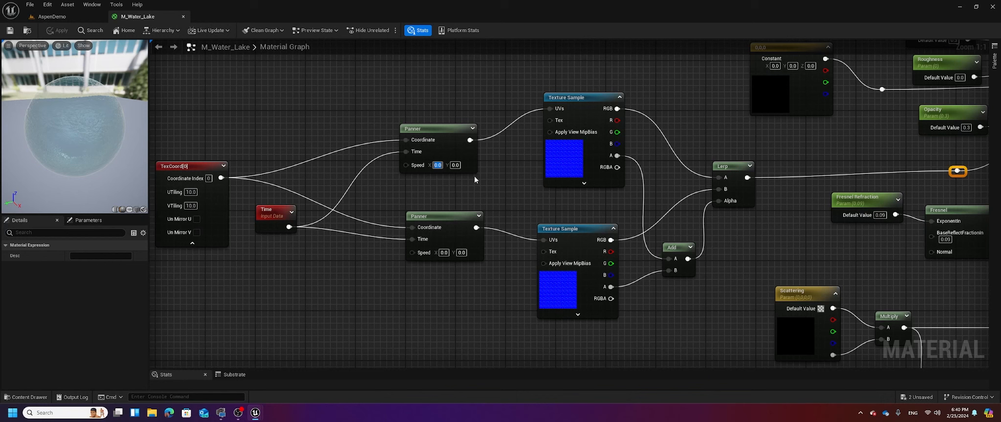
key("Return")
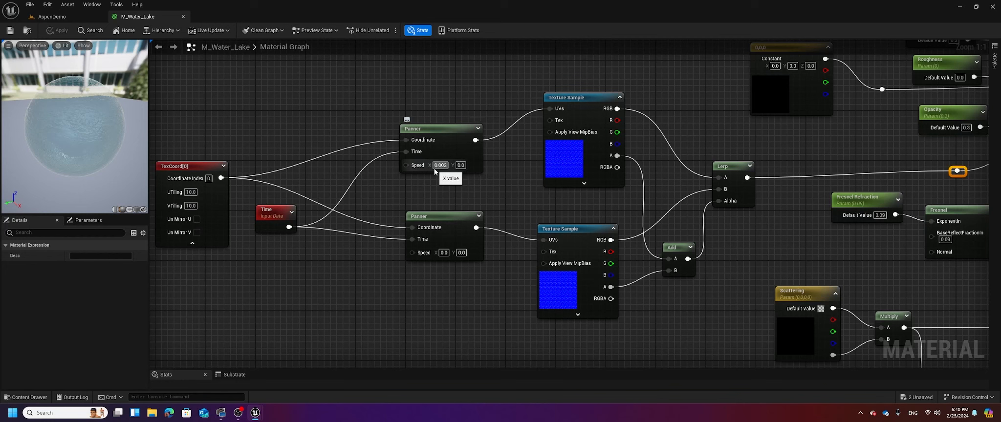
key("Tab")
type(".001")
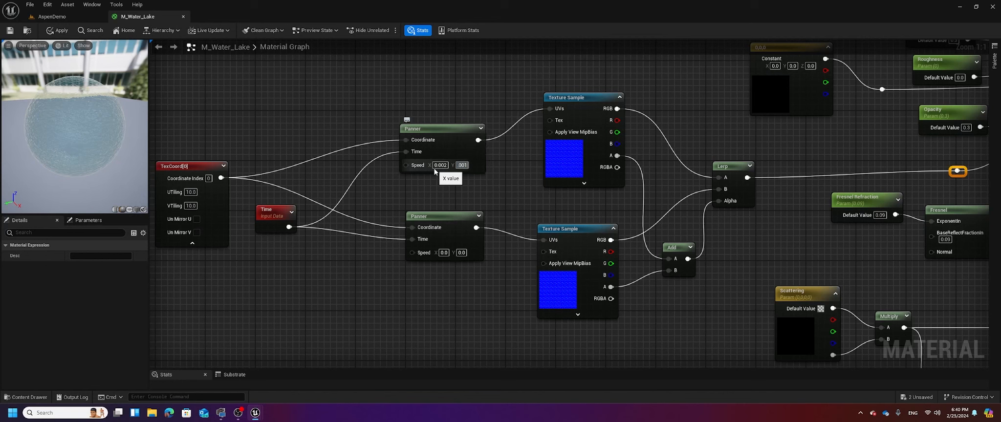
key("Return")
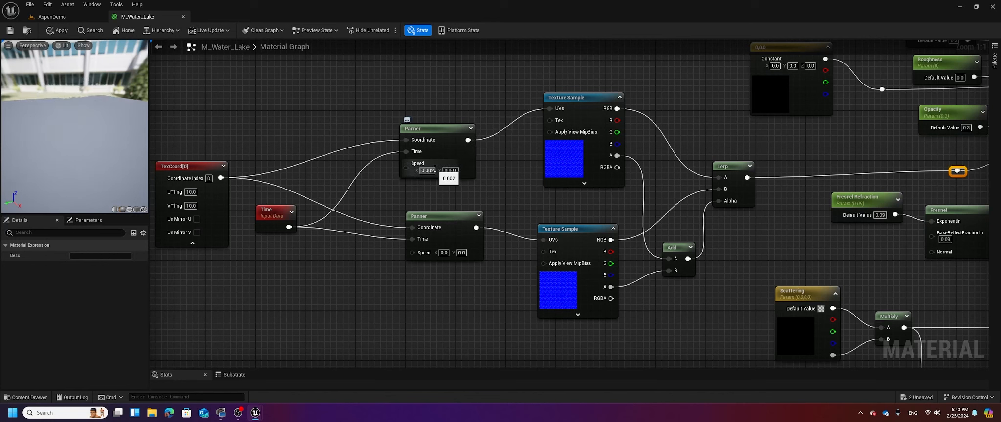
Set the lower Panner node's speed to X 0.001 and Y 0.002, and save the M_Water_Lake material
left_click(444, 251)
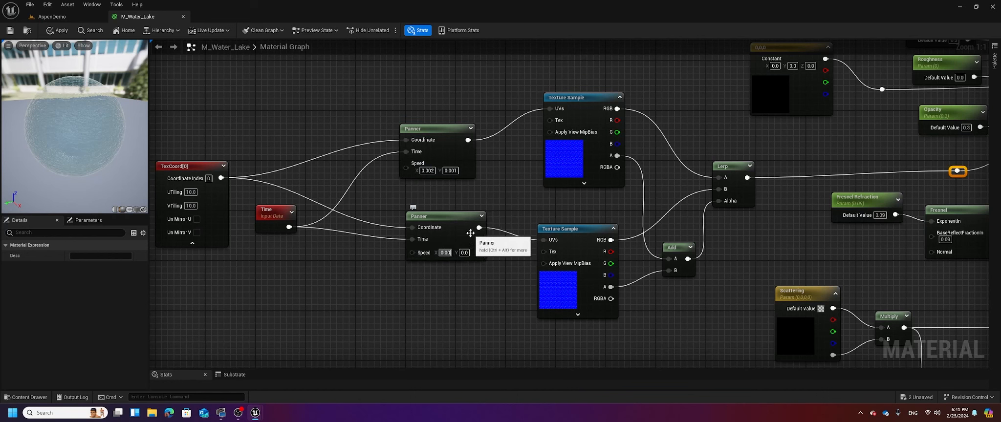
key("Tab")
key("Return")
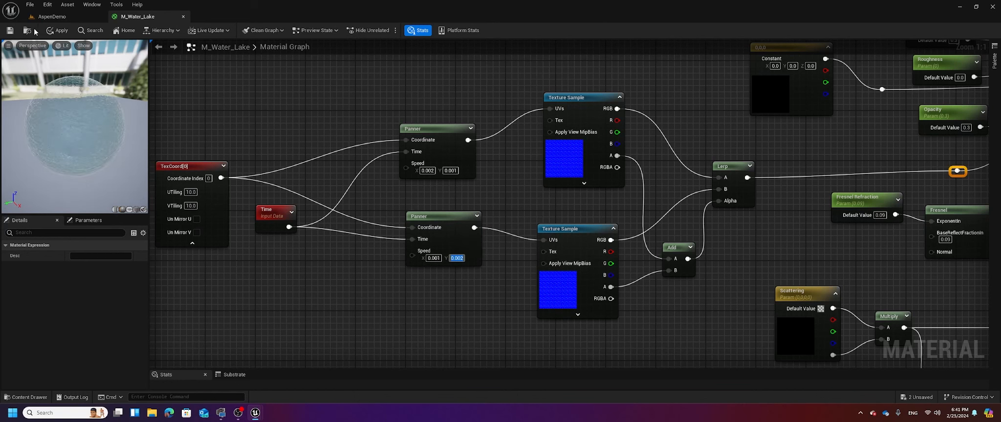
left_click(11, 31)
scroll(48, 115, "up", 5)
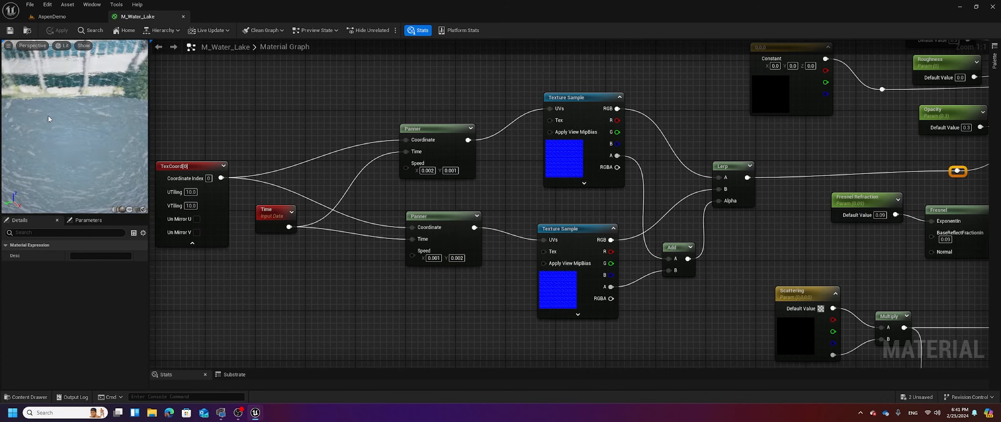
Play the AspenDemo level from the shoreline, run the character across the lake water, and end the play session
left_click(52, 17)
right_click_drag(394, 156, 479, 158)
key("a")
key("q")
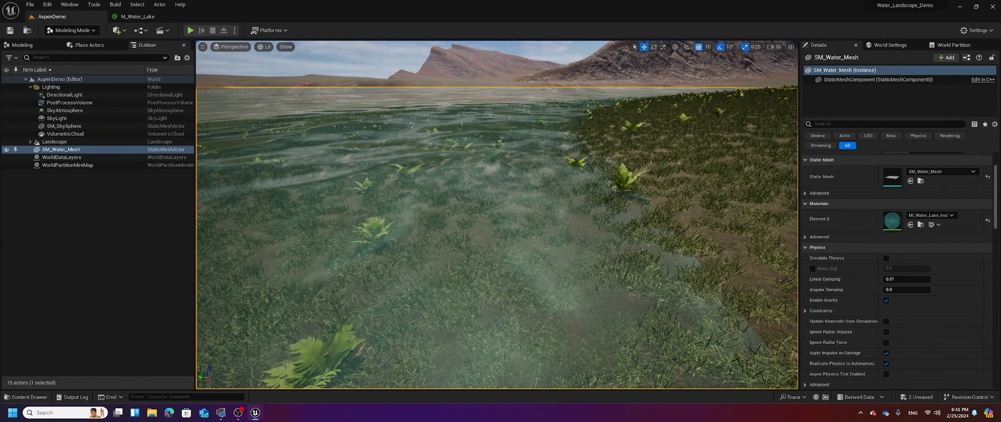
left_click(190, 30)
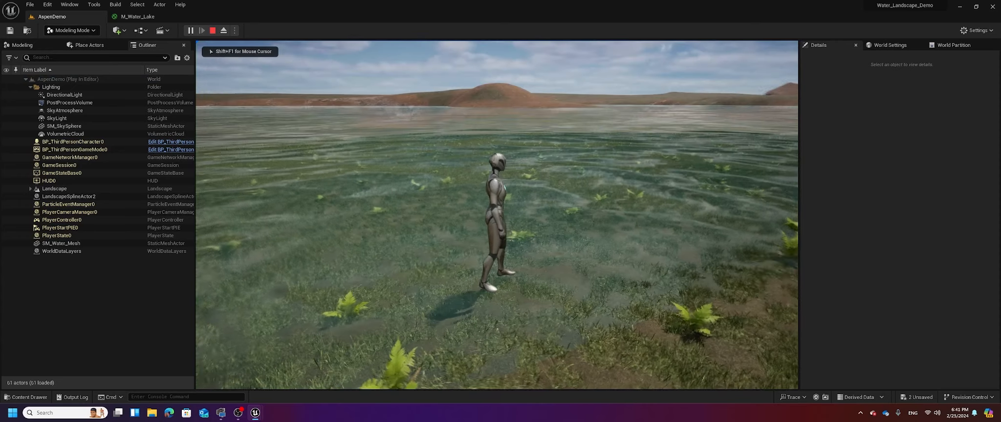
key("w")
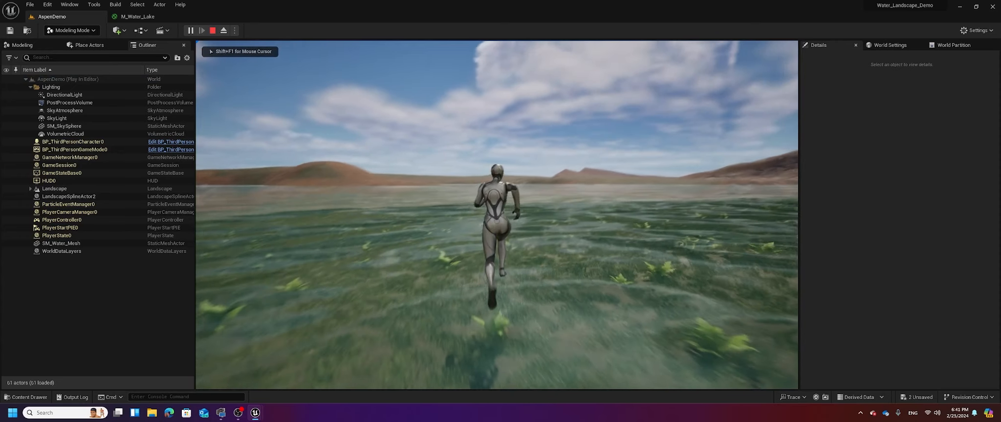
key("w")
key("w")
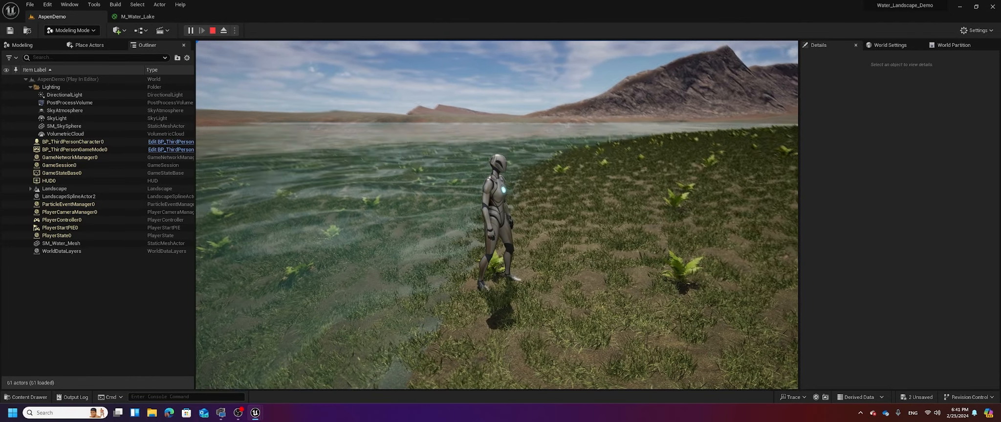
key("Escape")
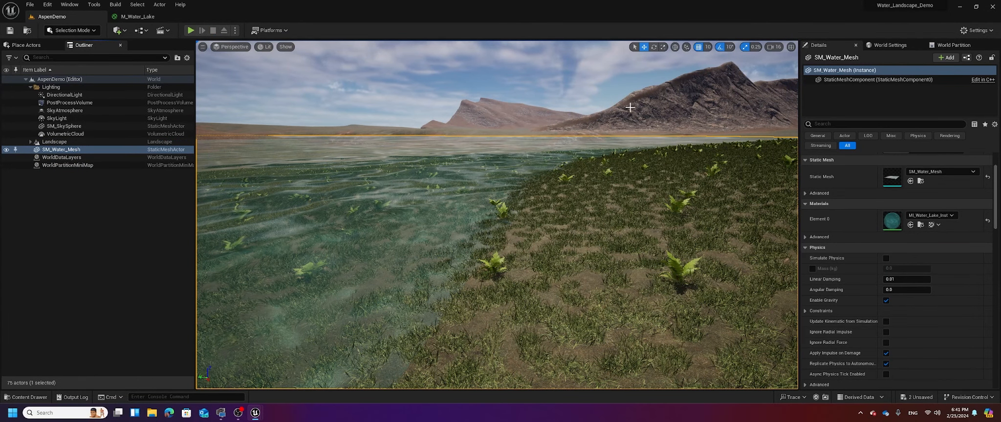
Set the SM_Water_Mesh asset's collision preset to NoCollision and save the static mesh
double_click(890, 177)
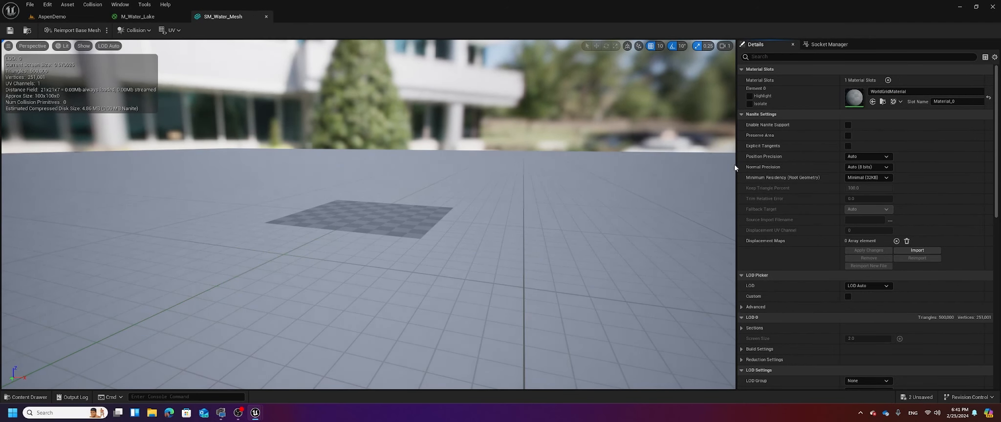
scroll(810, 182, "down", 15)
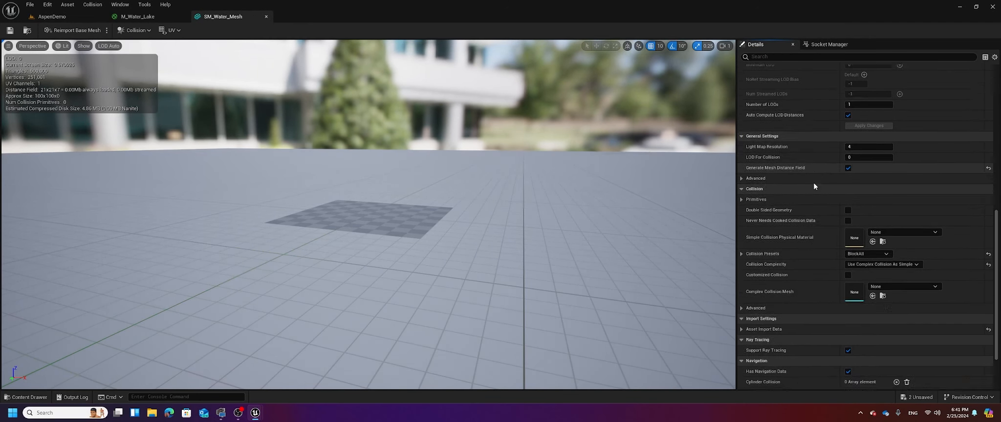
scroll(812, 182, "down", 2)
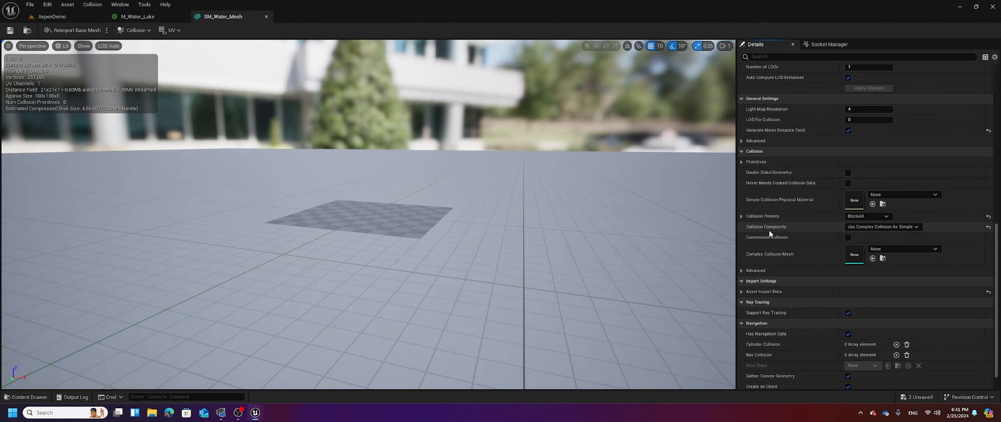
left_click(874, 216)
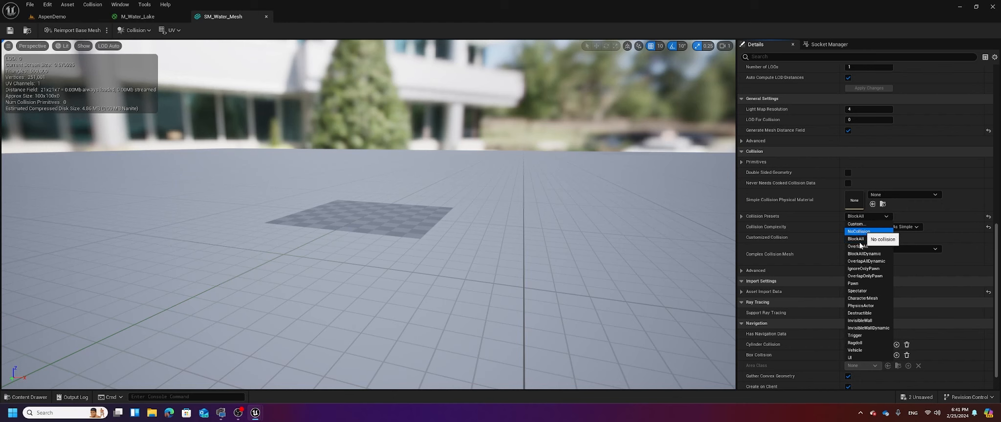
left_click(858, 231)
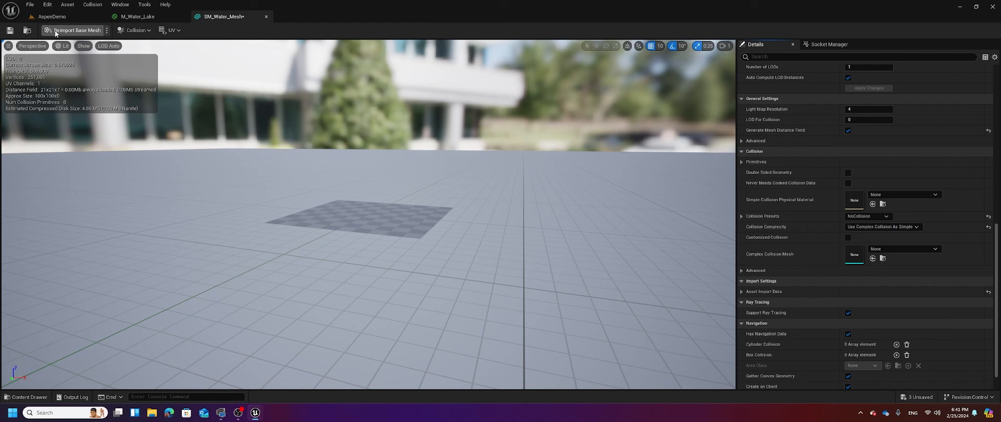
left_click(54, 16)
left_click(210, 16)
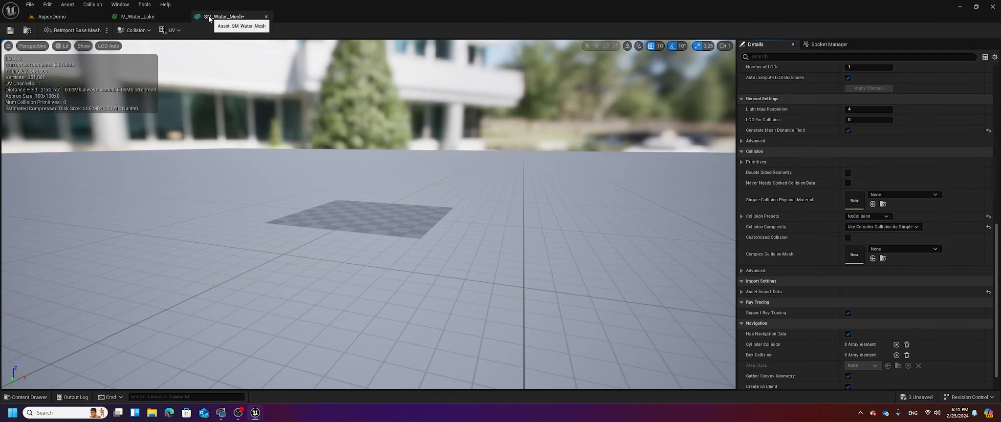
left_click(10, 29)
Play the AspenDemo level, wade the character through the lake water toward the shore, and end the play session
left_click(54, 17)
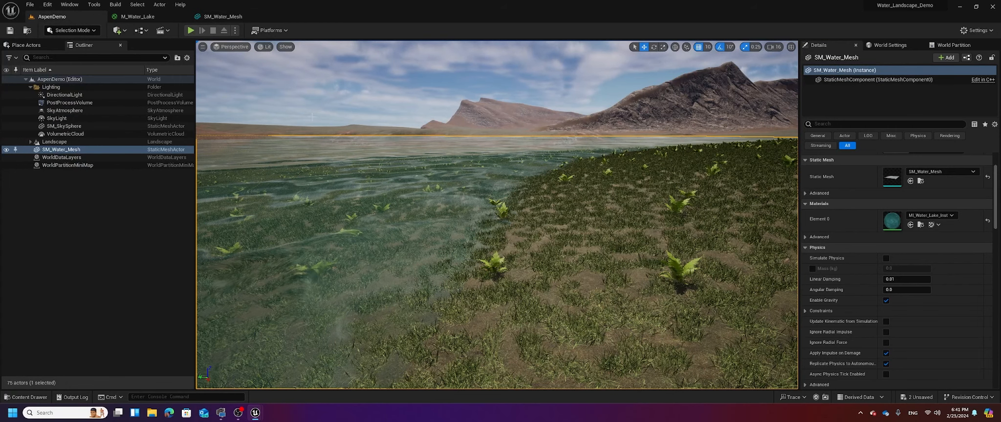
left_click(190, 30)
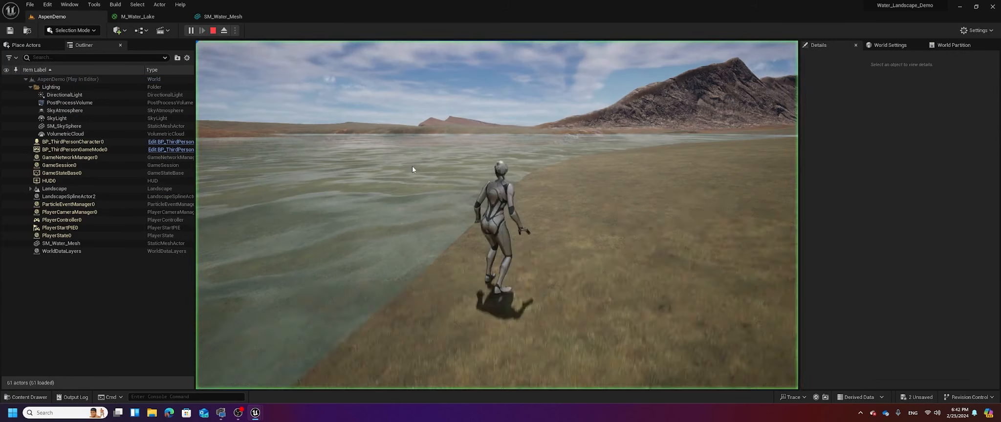
key("w")
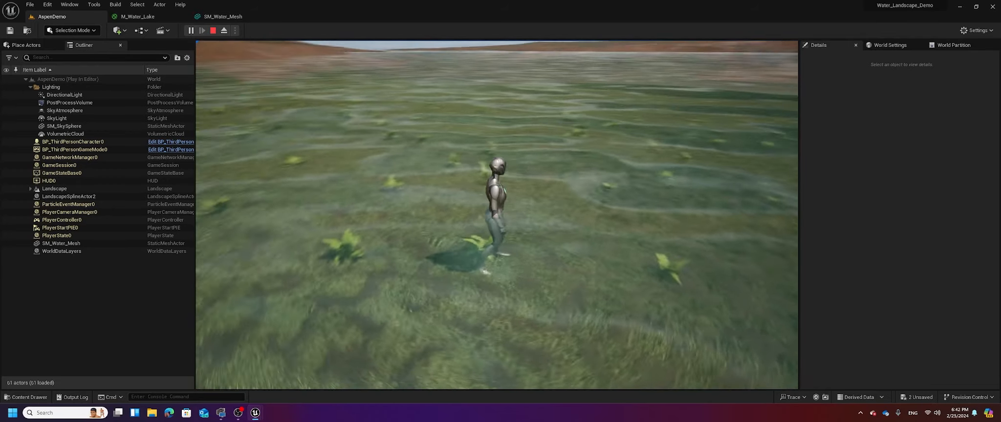
key("w")
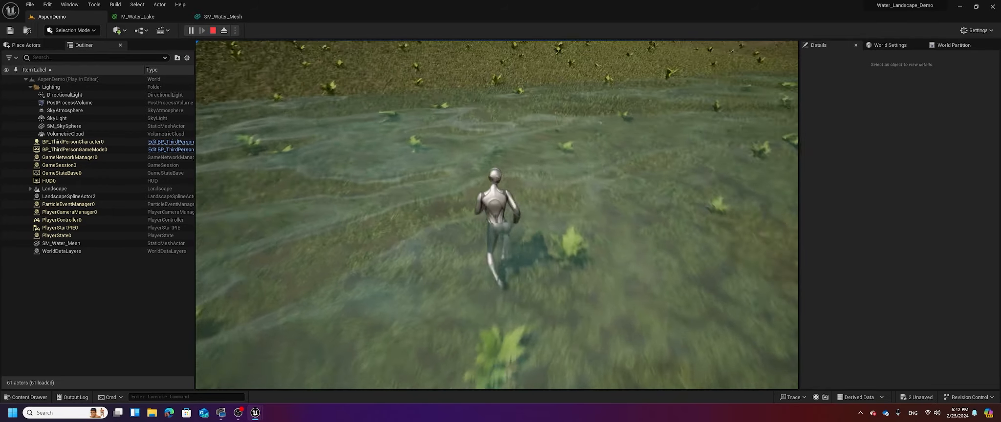
key("Escape")
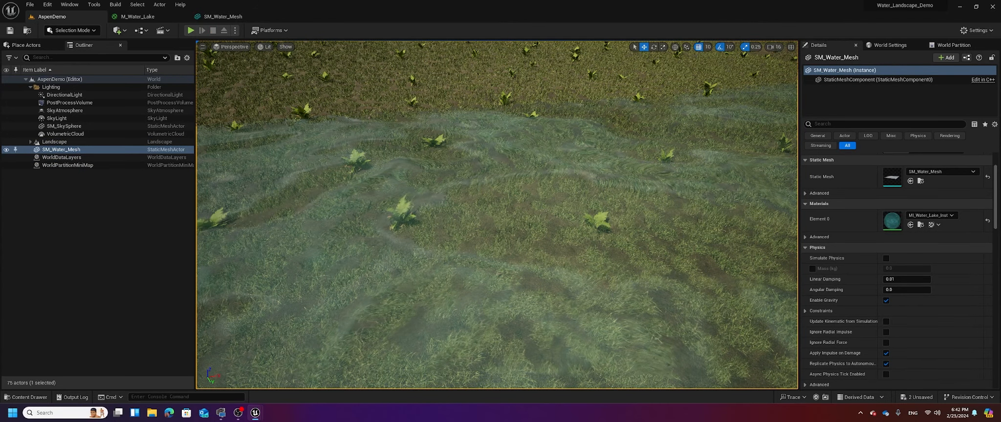
In the M_Water_Lake graph, move the Scattering, Absorption and Single Layer Water Material node group beneath the texture nodes
left_click(137, 16)
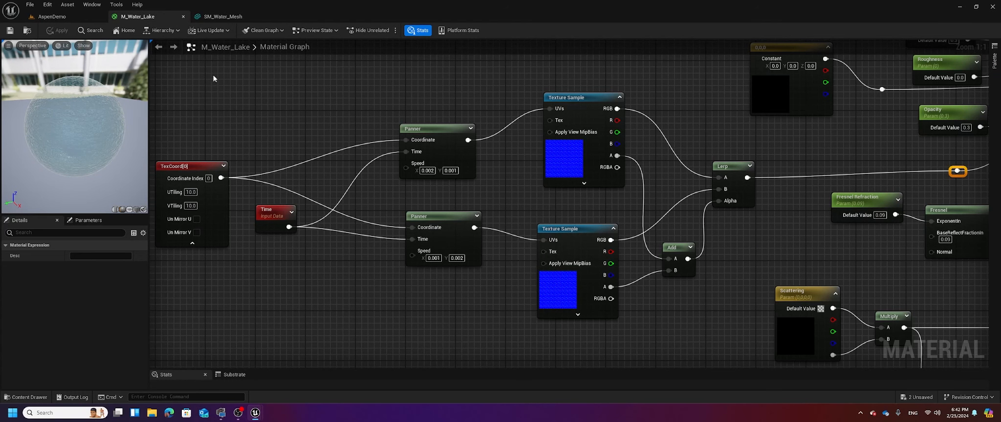
scroll(215, 76, "down", 6)
right_click_drag(366, 83, 418, 141)
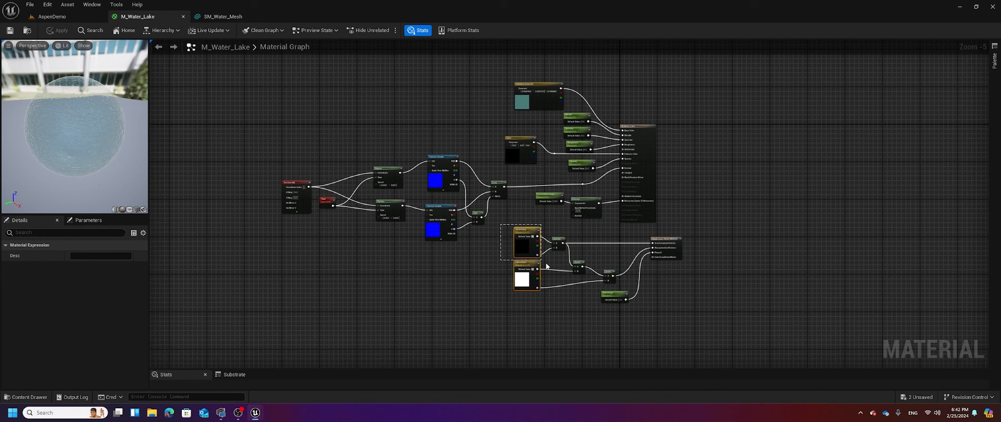
left_click_drag(546, 266, 670, 303)
left_click_drag(665, 238, 584, 264)
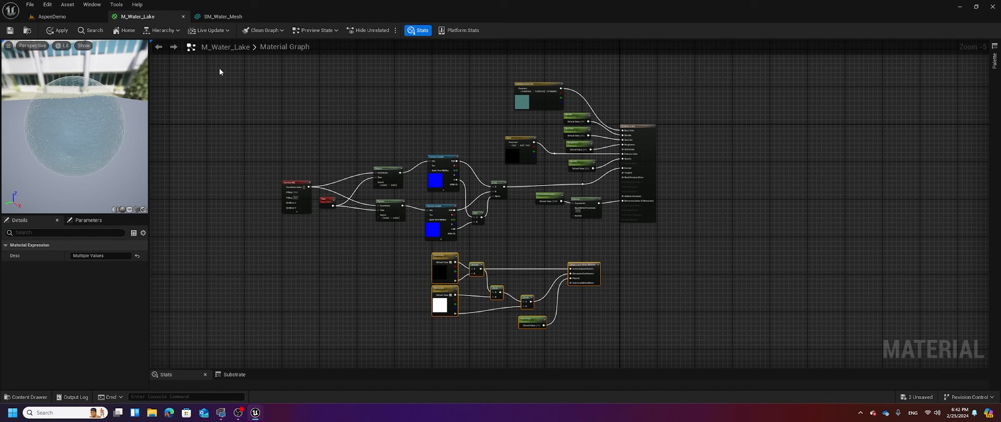
Copy all M_Water_Lake nodes except the main output into the M_Water_River graph, and move the M_Water_River output node level with them
left_click_drag(219, 65, 608, 343)
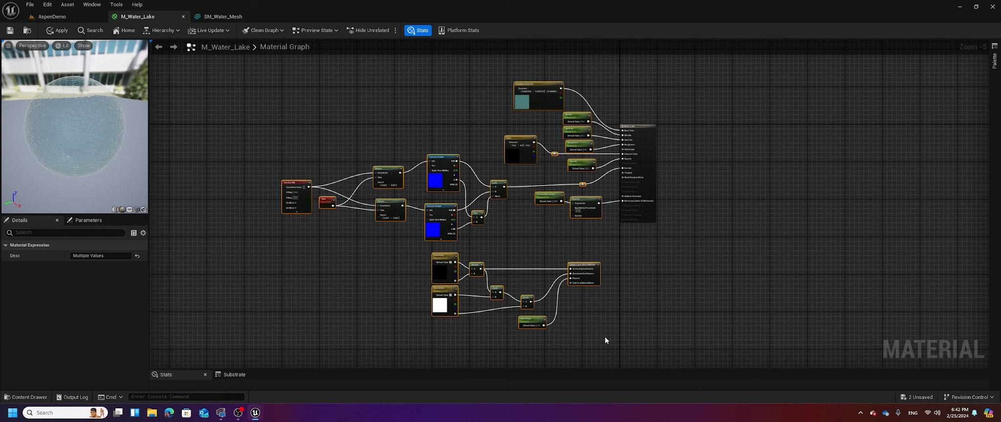
left_click(68, 17)
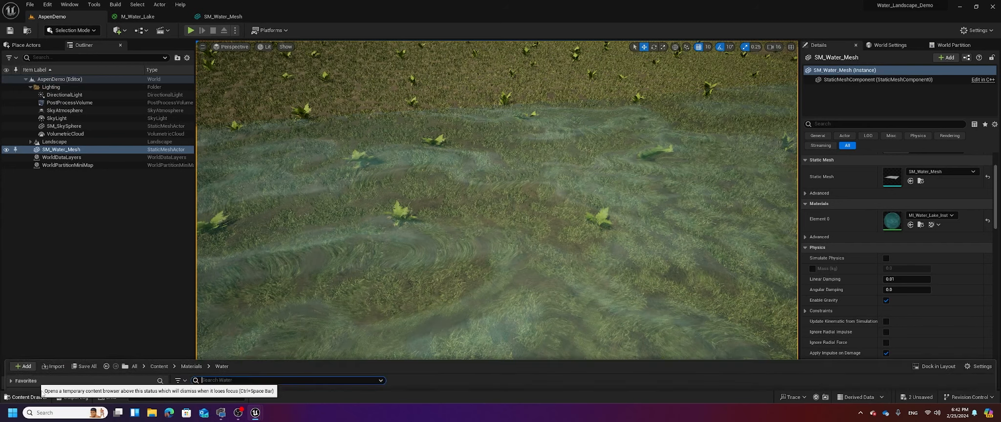
left_click(25, 397)
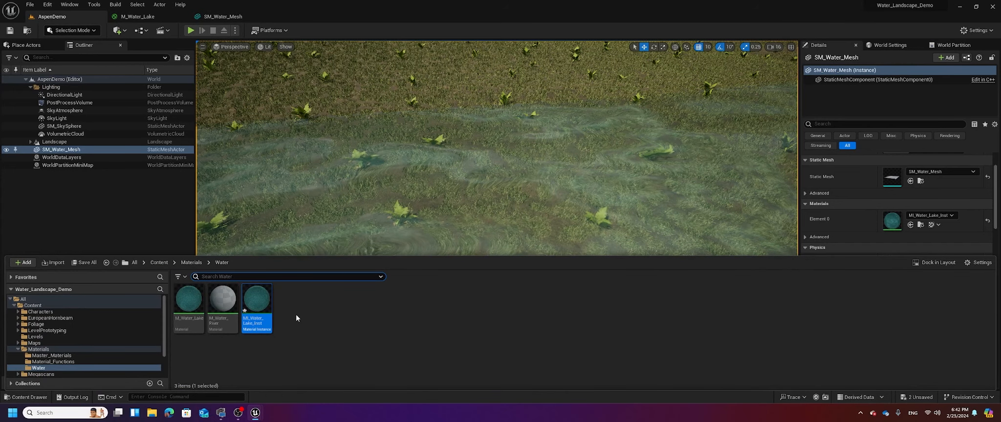
left_click(219, 317)
double_click(220, 317)
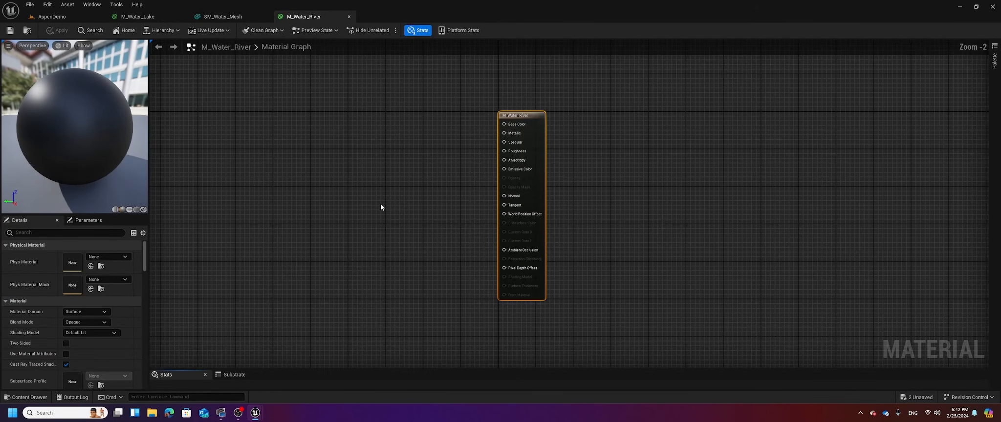
right_click_drag(380, 204, 657, 210)
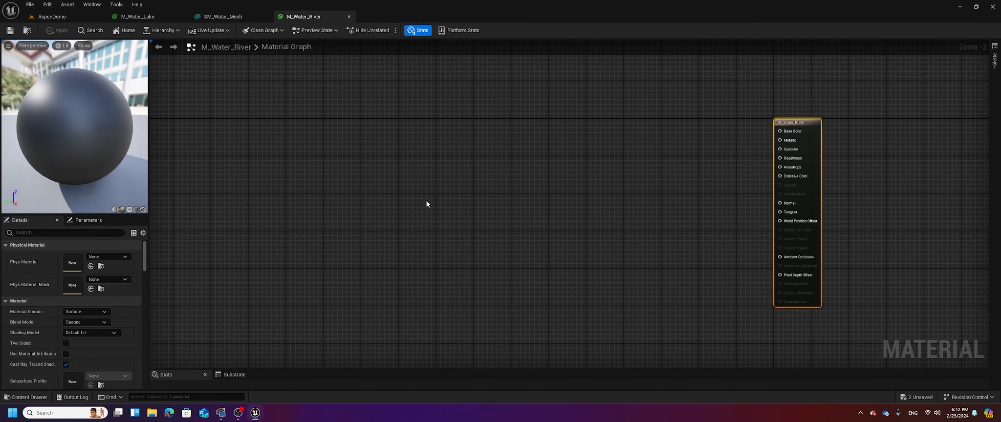
key("ctrl+v")
scroll(537, 205, "down", 2)
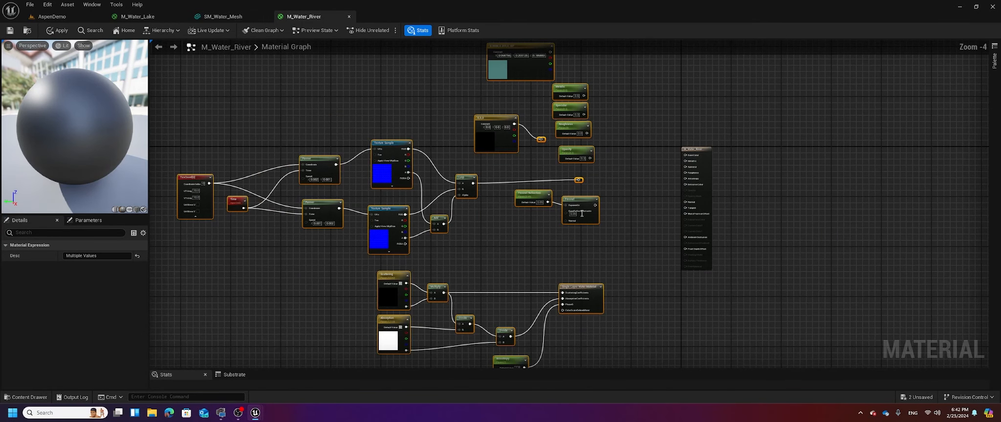
left_click_drag(692, 154, 678, 116)
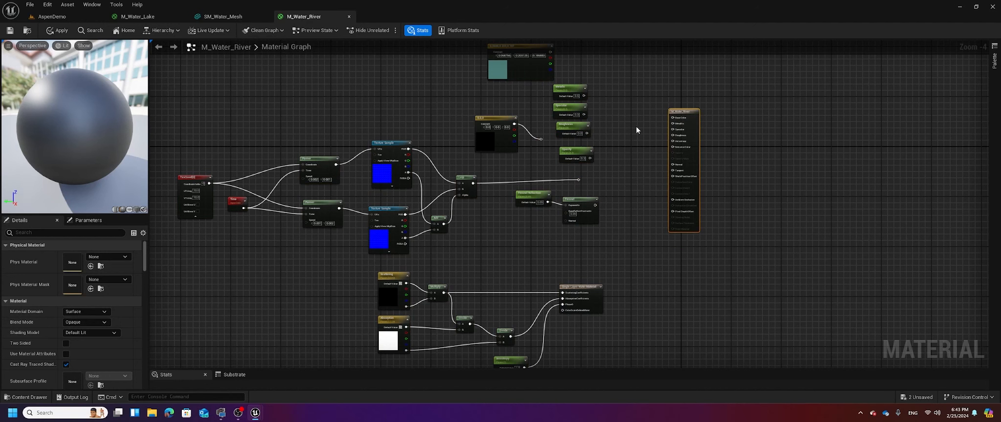
right_click_drag(624, 136, 643, 189)
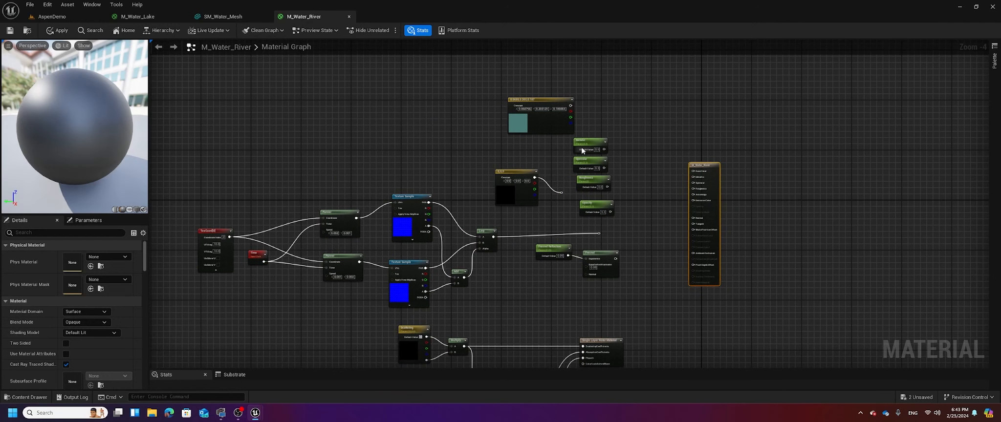
Connect the teal color constant, Metallic, Specular and Roughness nodes to the matching M_Water_River inputs, and try to connect Opacity
left_click_drag(570, 105, 693, 171)
scroll(633, 166, "up", 1)
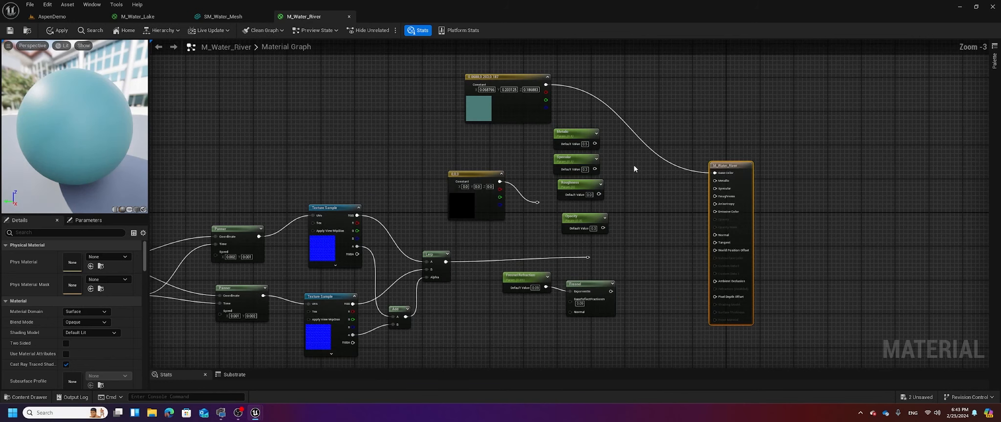
scroll(633, 165, "up", 1)
left_click_drag(565, 103, 699, 146)
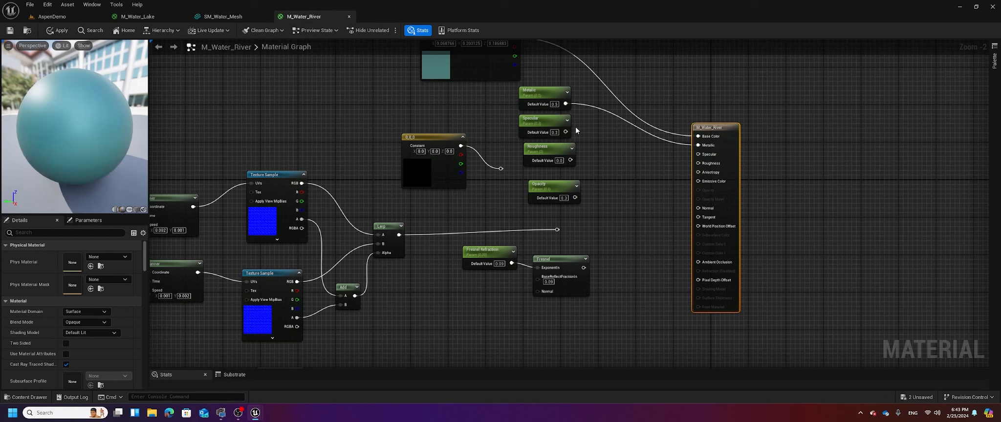
left_click_drag(565, 132, 703, 155)
left_click_drag(569, 160, 700, 165)
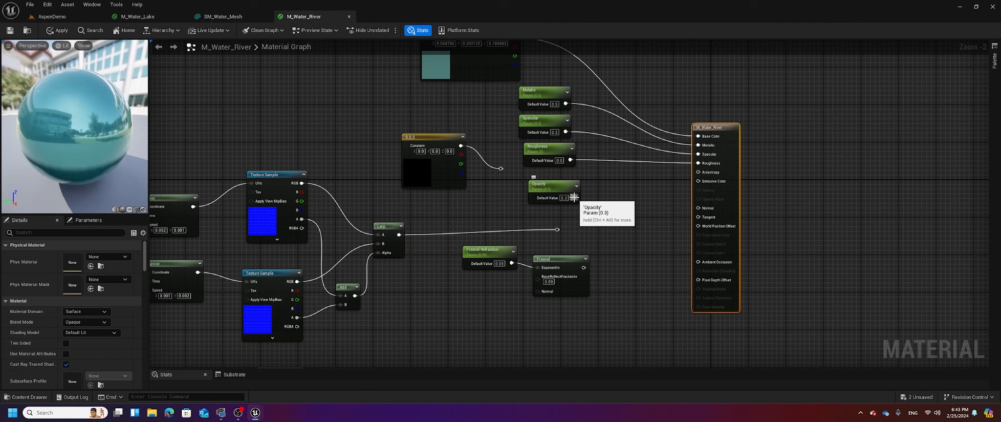
left_click_drag(574, 197, 657, 197)
left_click(667, 196)
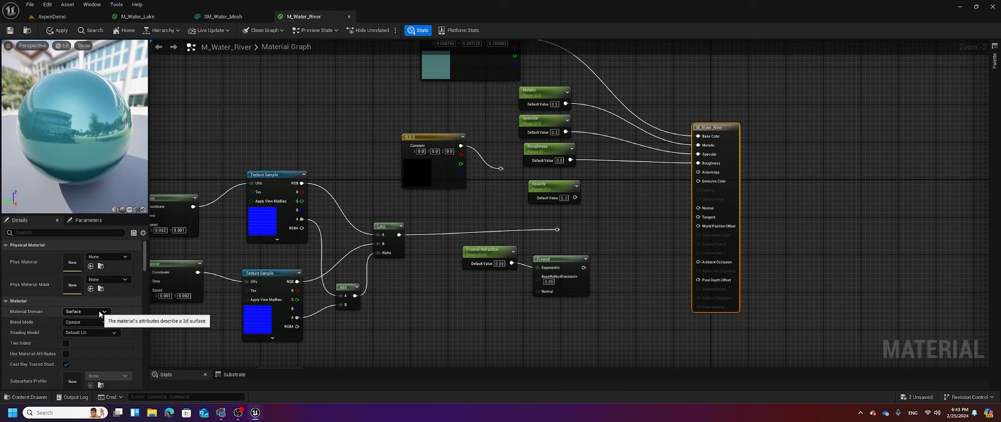
Open the M_Water_River shading model options and set Float Precision Mode to full precision
scroll(77, 320, "down", 2)
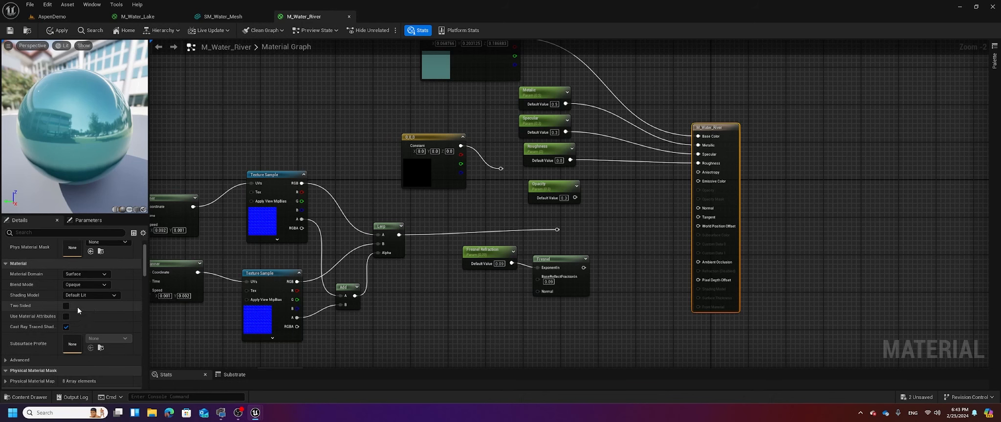
left_click(116, 295)
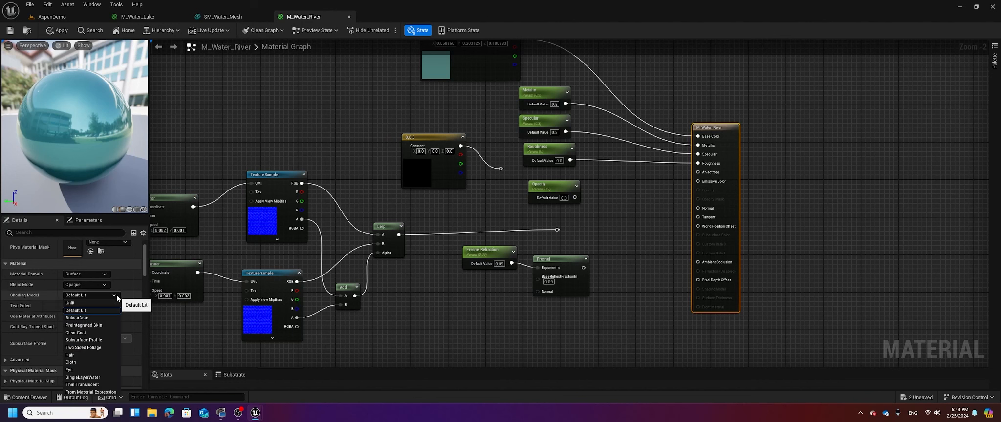
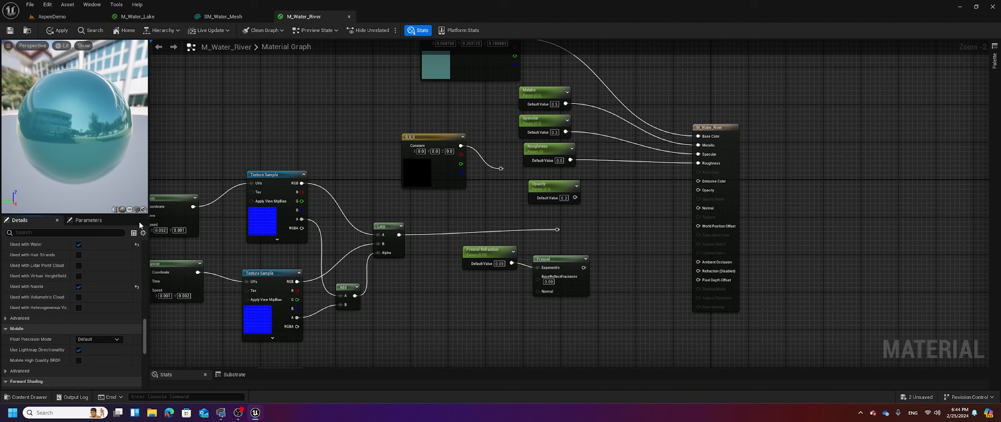
scroll(78, 291, "down", 2)
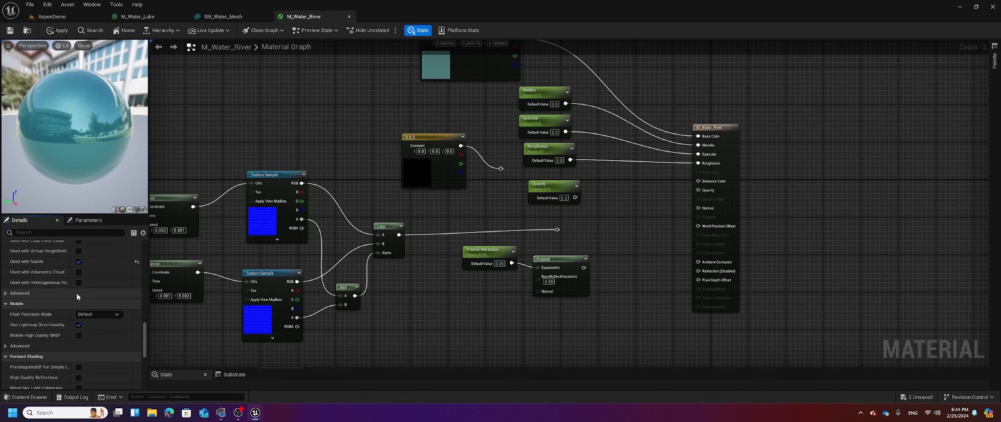
left_click(97, 314)
left_click(109, 330)
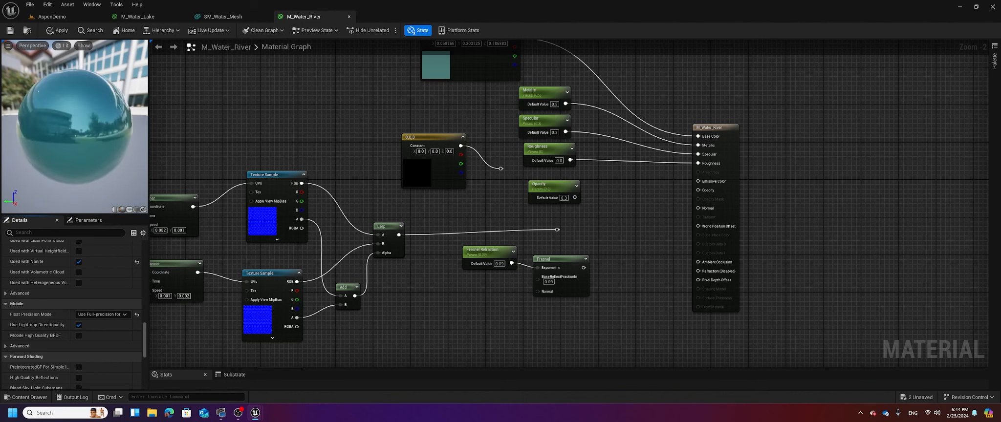
Set the M_Water_River refraction method to Index Of Refraction and save the material
scroll(67, 316, "down", 5)
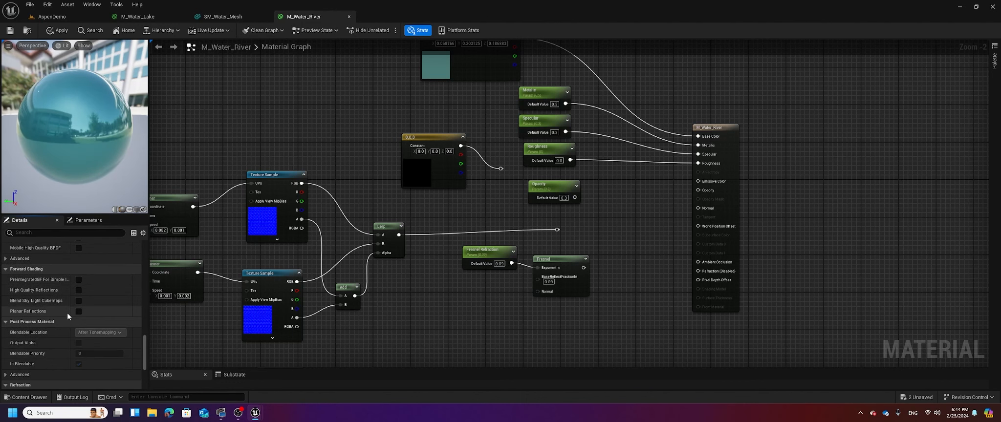
scroll(68, 316, "down", 1)
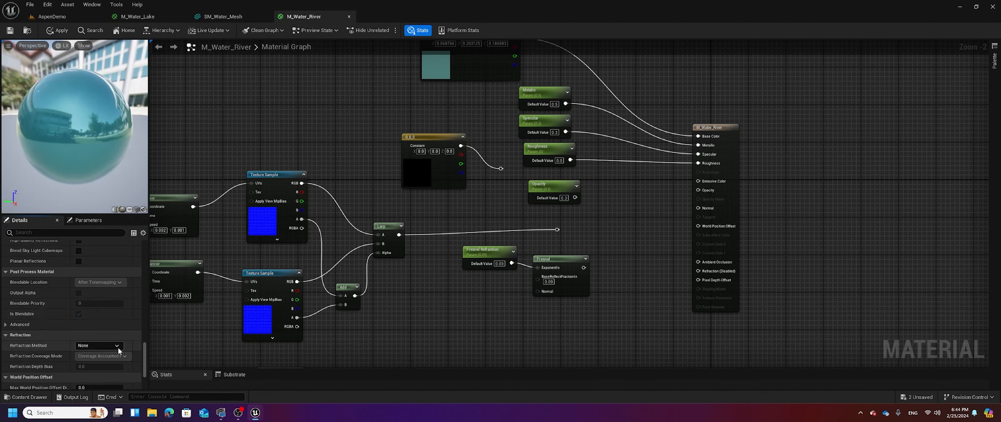
left_click(116, 346)
left_click(97, 353)
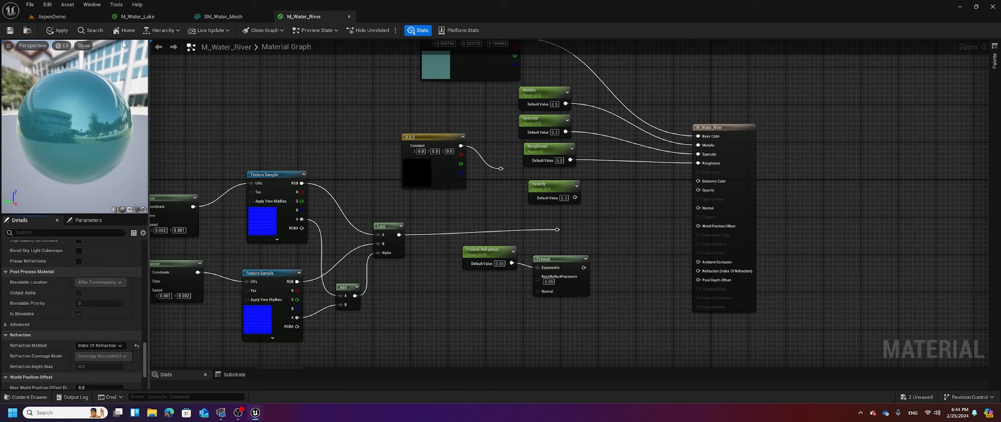
left_click(10, 30)
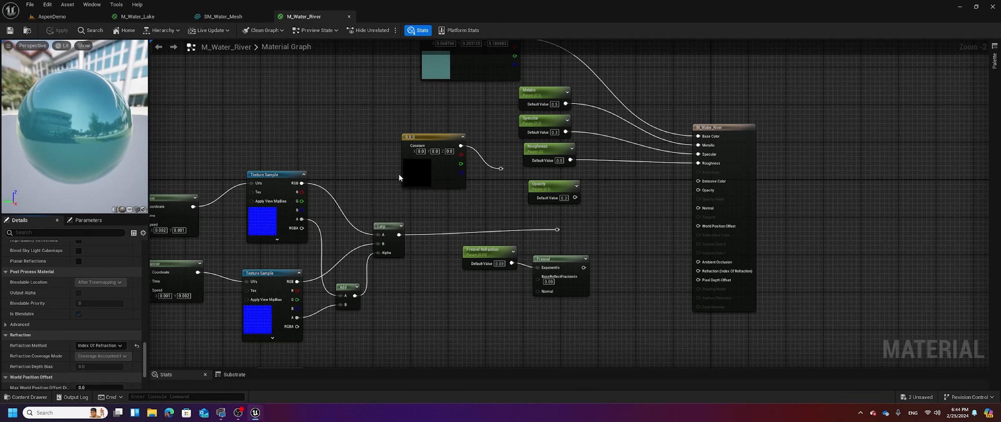
Connect the black constant to Emissive Color, the Opacity parameter to Opacity, and the Lerp result to Normal on the M_Water_River node
left_click_drag(501, 168, 698, 181)
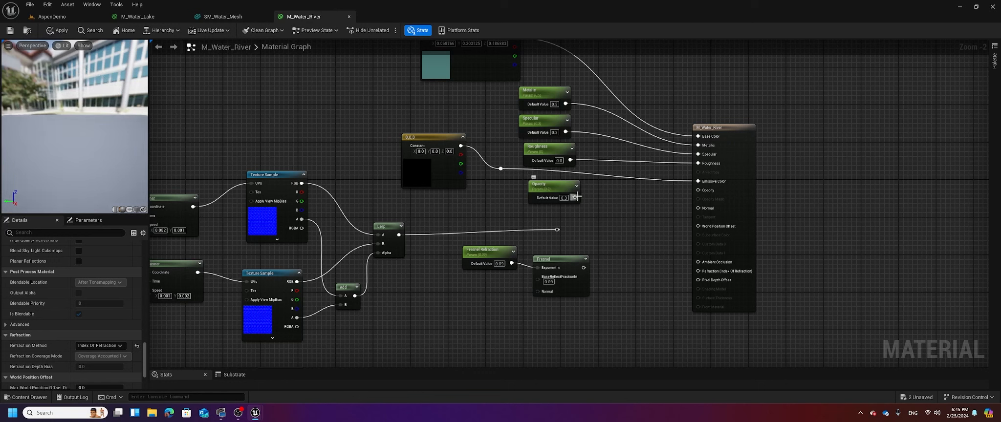
left_click_drag(575, 197, 697, 190)
right_click_drag(478, 224, 486, 180)
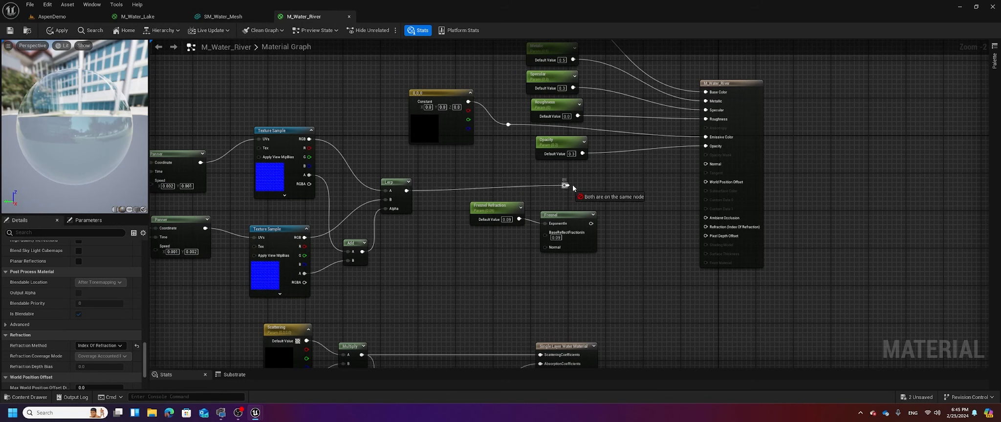
left_click_drag(568, 185, 705, 165)
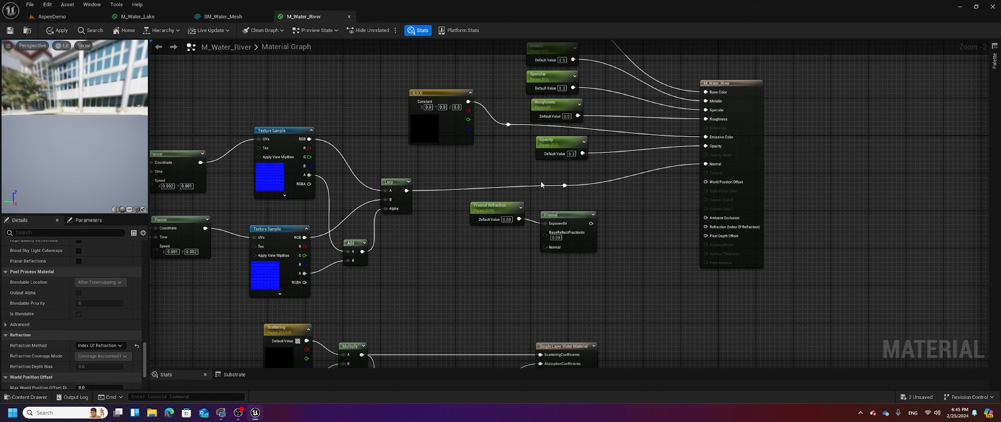
Set both UTiling and VTiling of the texture coordinate node feeding the Panners to 5
right_click_drag(466, 177, 655, 162)
right_click_drag(241, 252, 348, 231)
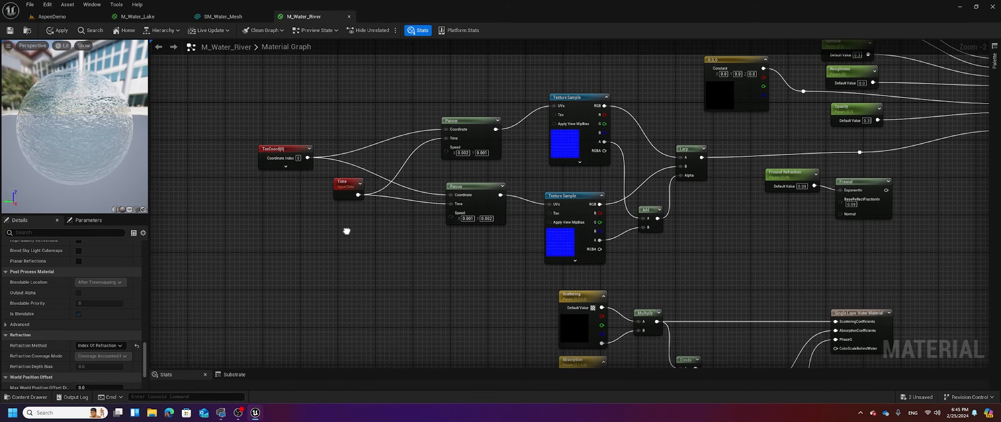
left_click(283, 167)
left_click(284, 168)
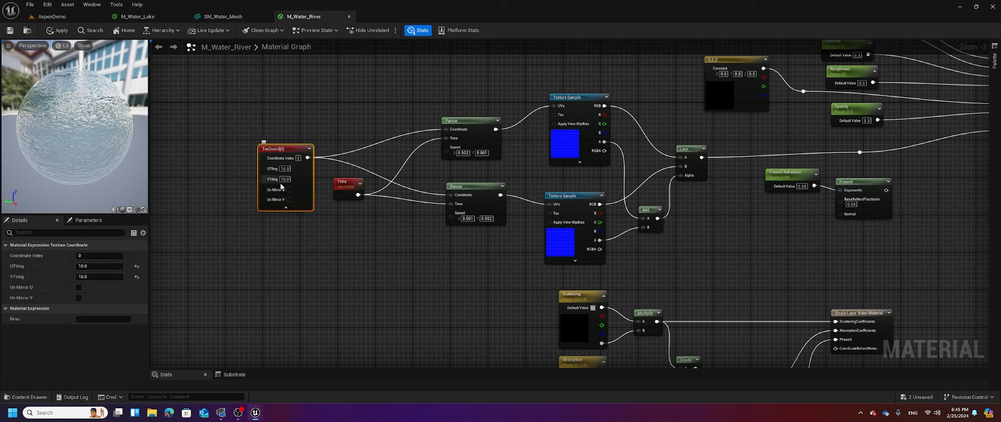
left_click(284, 168)
type("5")
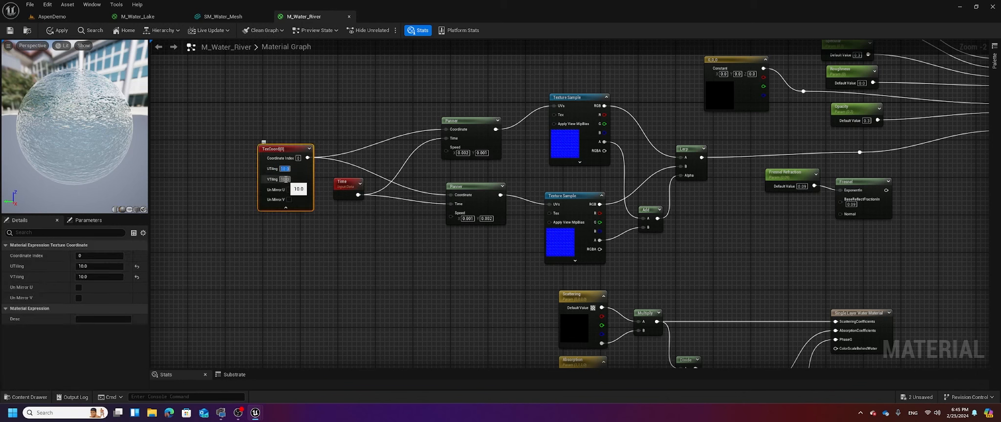
left_click(285, 179)
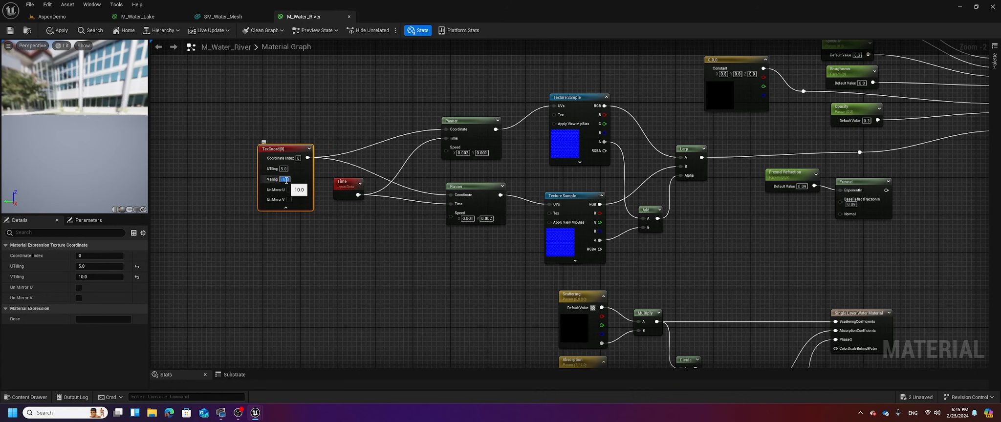
type("5")
key("Return")
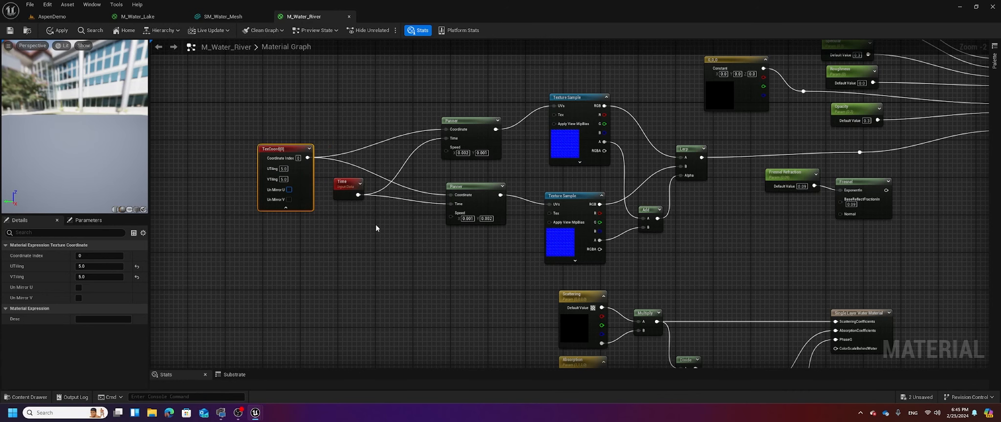
Move the Scattering, Absorption and Single Layer Water node group away from the normal texture chain to free up graph space
right_click_drag(388, 233, 326, 219)
mouse_move(545, 244)
right_mouse_down()
mouse_move(494, 240)
mouse_move(538, 237)
right_mouse_up()
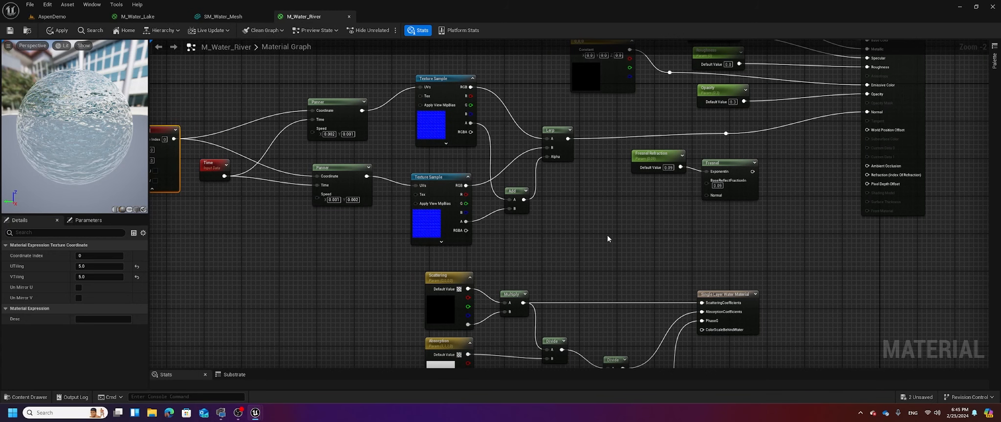
right_click_drag(607, 234, 586, 224)
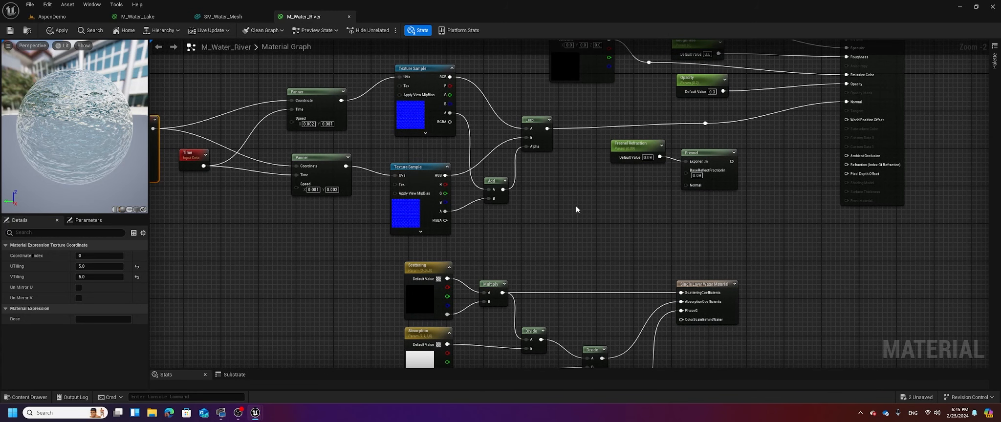
right_click_drag(574, 215, 541, 186)
left_click_drag(358, 219, 676, 352)
left_click_drag(689, 237, 863, 280)
Connect the Fresnel output to the Refraction input of M_Water_River and move both Fresnel nodes closer to the material node
right_click_drag(785, 218, 747, 259)
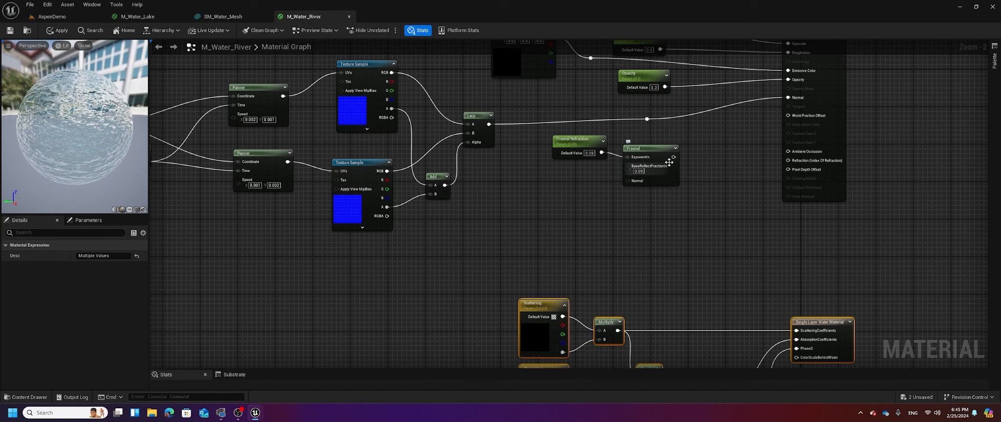
left_click_drag(509, 148, 792, 164)
right_click_drag(491, 235, 546, 191)
right_click_drag(482, 231, 574, 260)
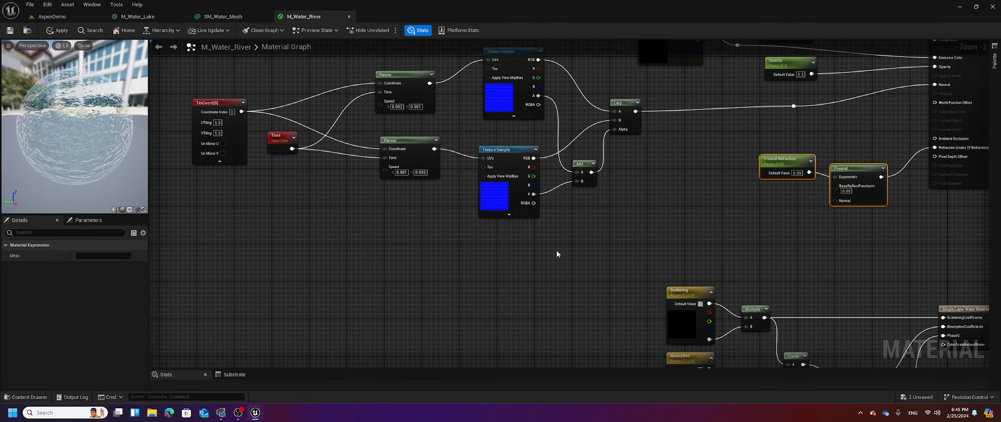
Duplicate the whole panning normal chain, from TexCoord and Time through Lerp, and place the copy below the original
scroll(405, 239, "down", 1)
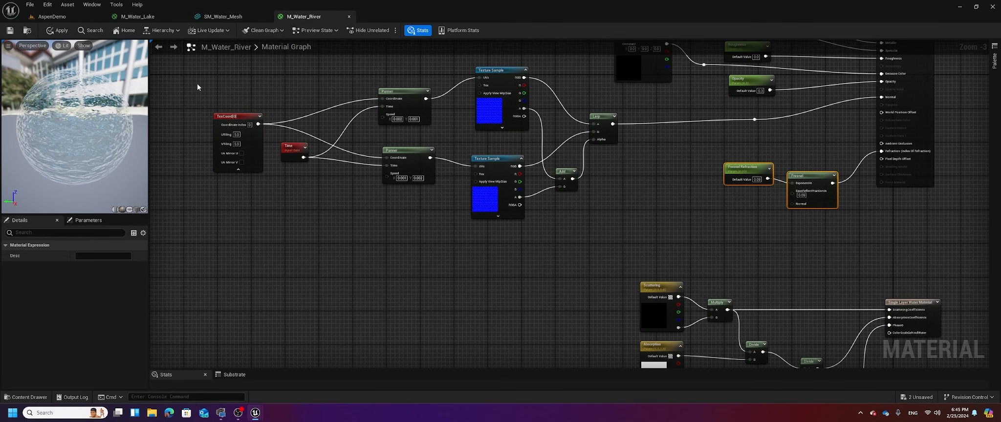
left_click_drag(197, 84, 595, 218)
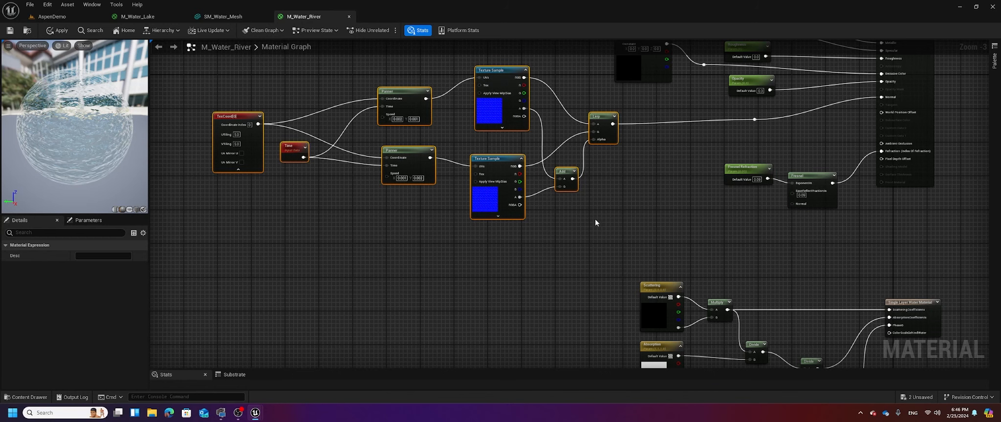
right_click_drag(582, 240, 568, 175)
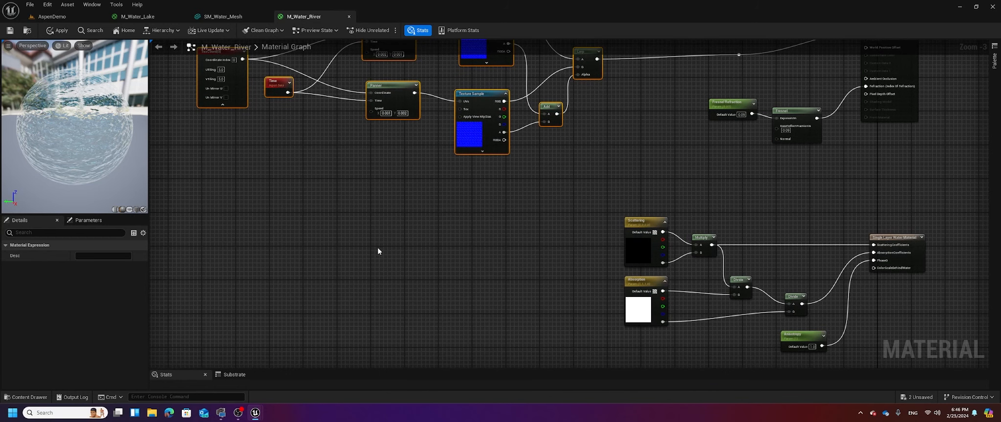
key("ctrl+v")
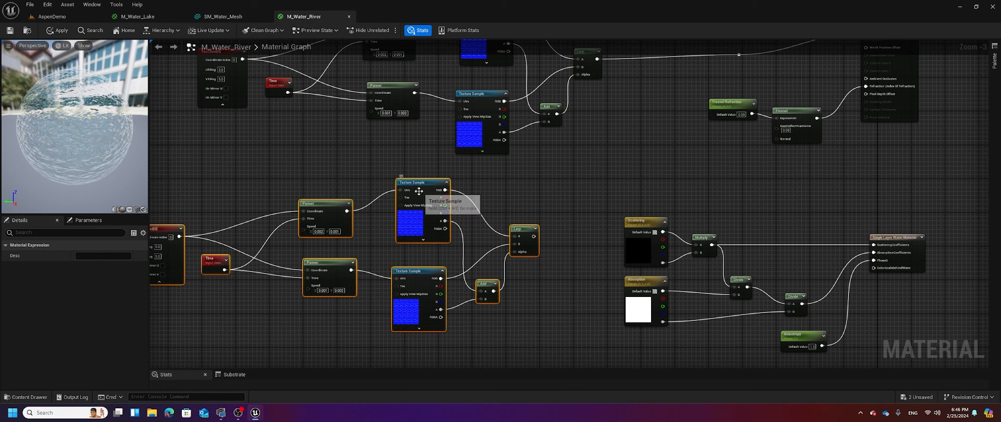
left_click_drag(445, 192, 492, 183)
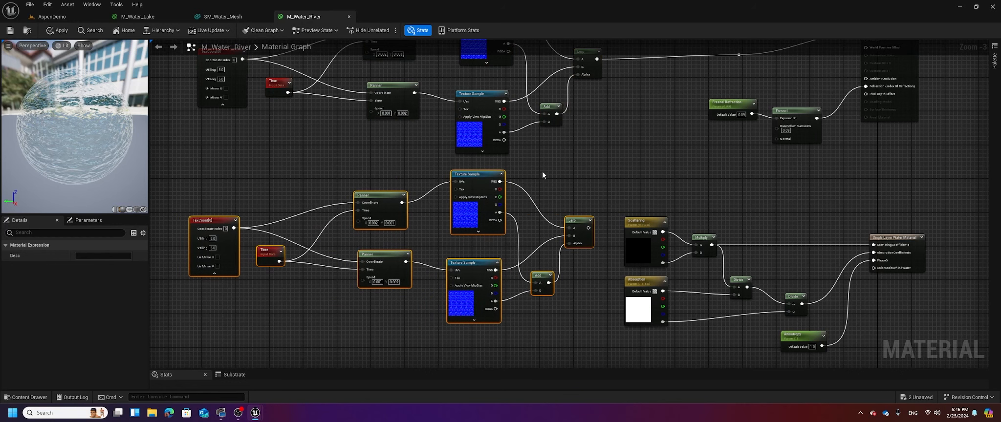
Add an MS_VertexAnimationTools_MorphTargets function near the M_Water_River node, moving the Fresnel nodes down to make room for it
scroll(563, 172, "down", 1)
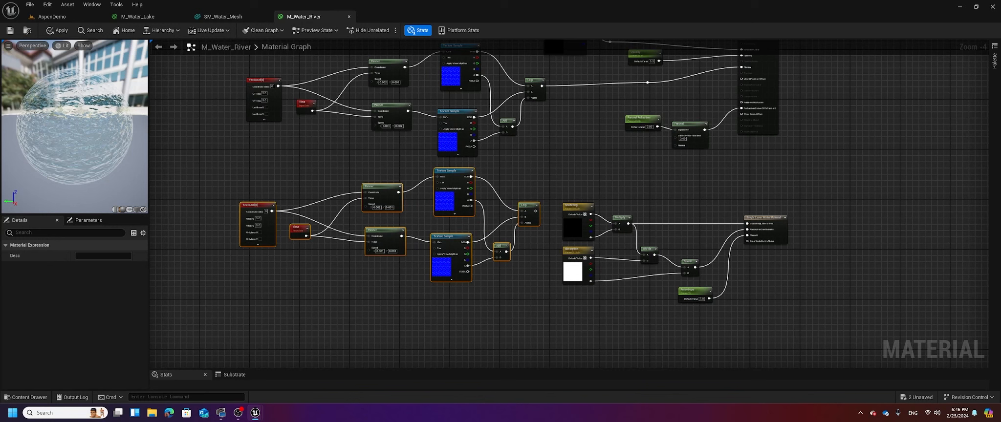
right_click(576, 149)
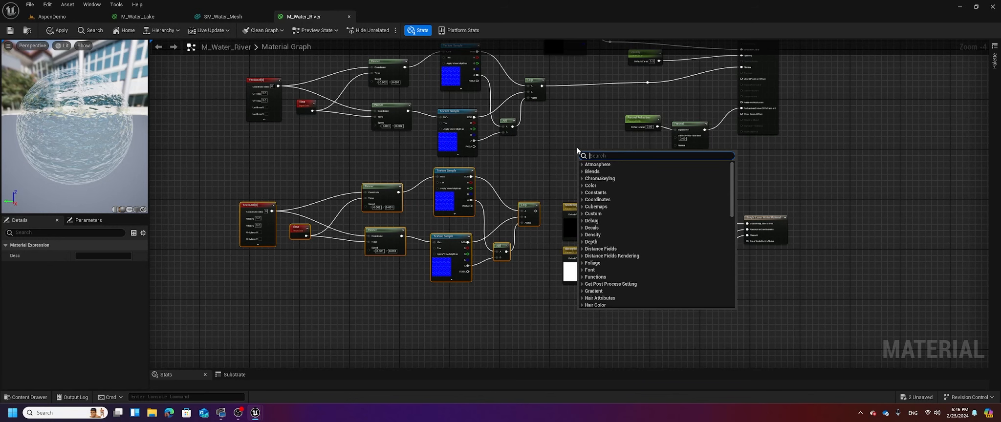
type("ms")
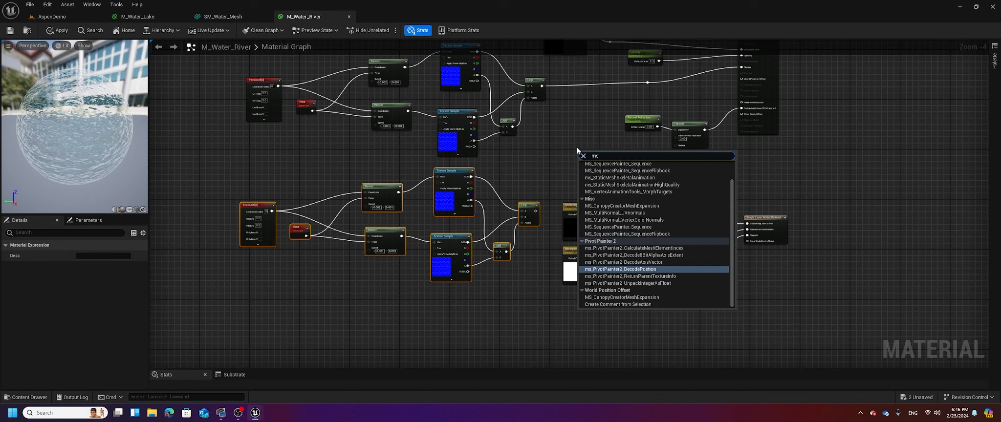
type("_vert")
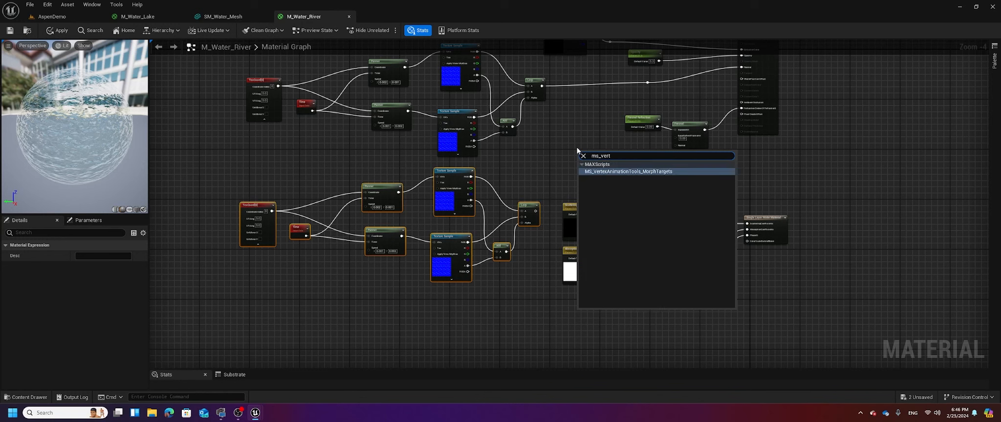
left_click(608, 175)
left_click_drag(601, 152, 565, 139)
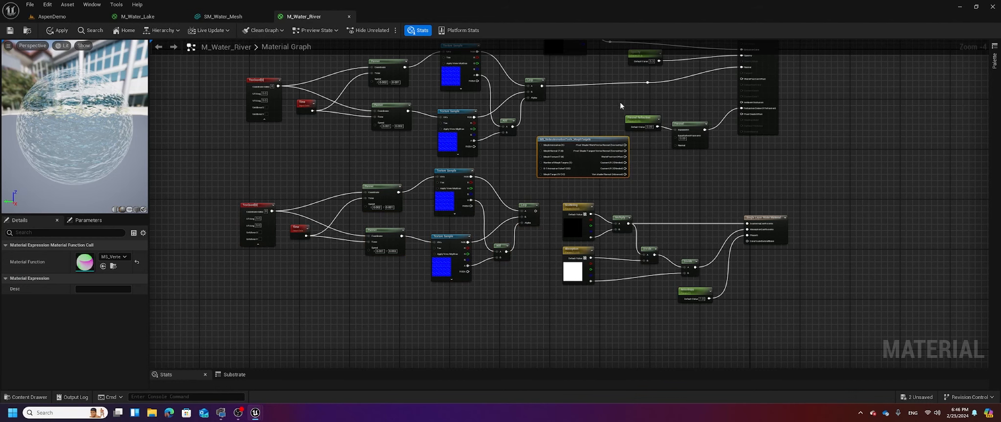
left_click_drag(612, 87, 709, 163)
left_click_drag(613, 140, 665, 102)
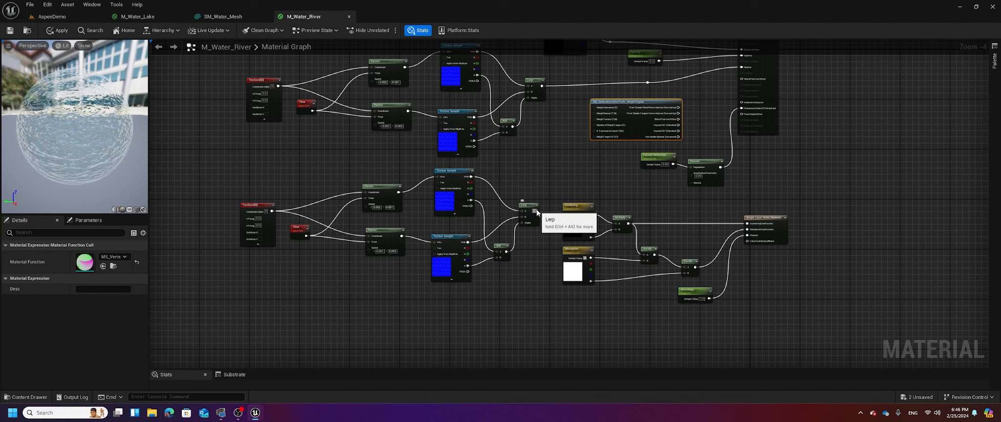
Connect the duplicated Lerp to the morph targets function's Morph Animation input and its first output to World Position Offset
left_click_drag(535, 211, 594, 110)
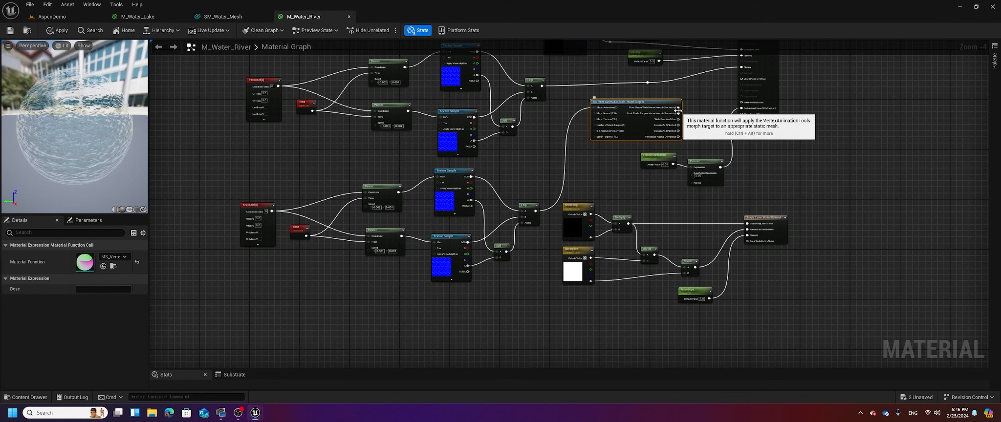
left_click_drag(678, 109, 743, 79)
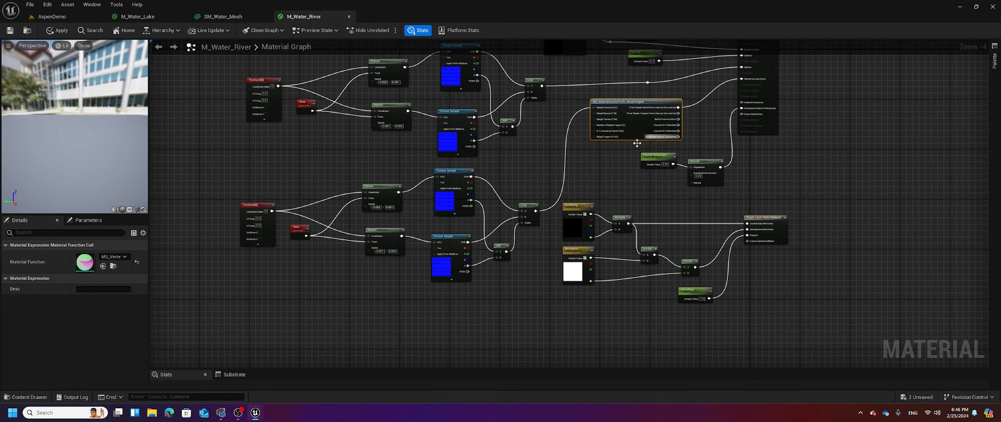
Shift the duplicated TexCoord node slightly upward, away from the Time node
right_click_drag(552, 161, 560, 133)
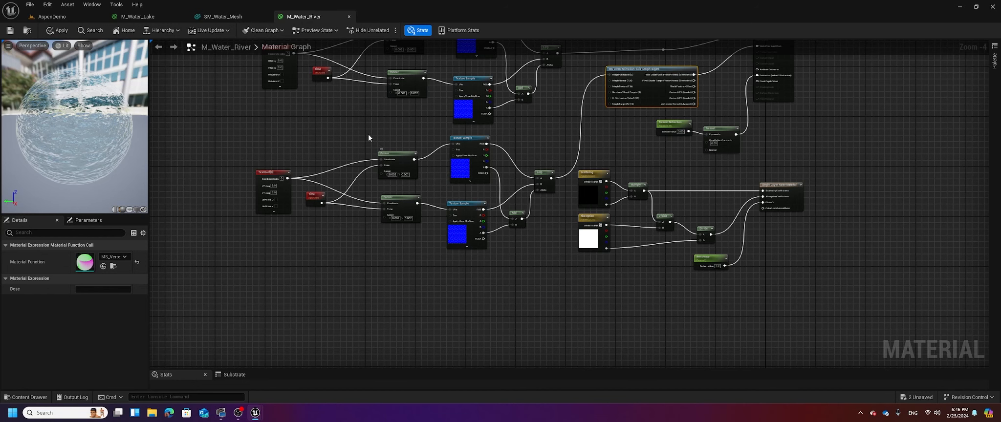
scroll(361, 123, "up", 2)
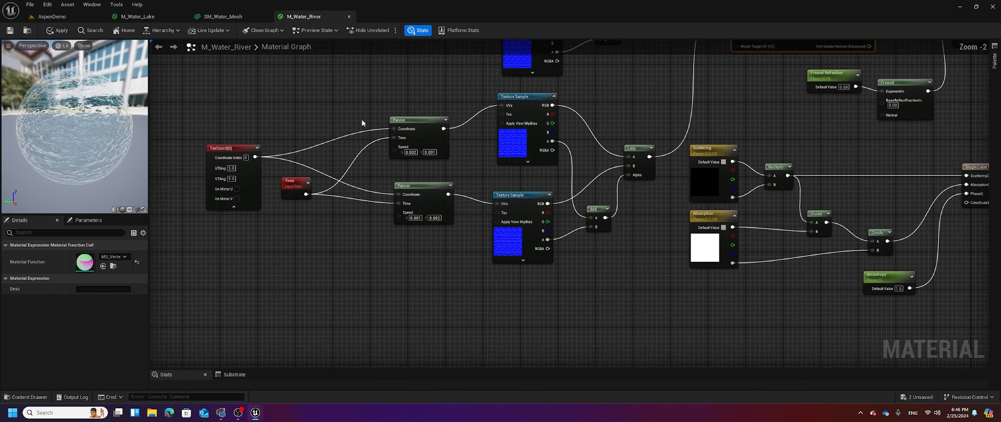
mouse_move(227, 151)
left_mouse_down()
mouse_move(253, 128)
mouse_move(232, 137)
left_mouse_up()
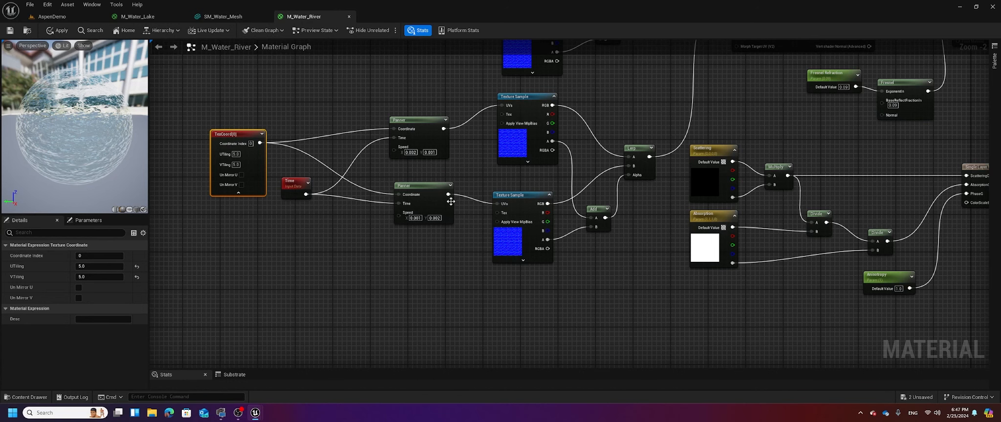
Add a scalar parameter named Speed A with default value 1 above the duplicated TexCoord and Time nodes
scroll(443, 203, "down", 2)
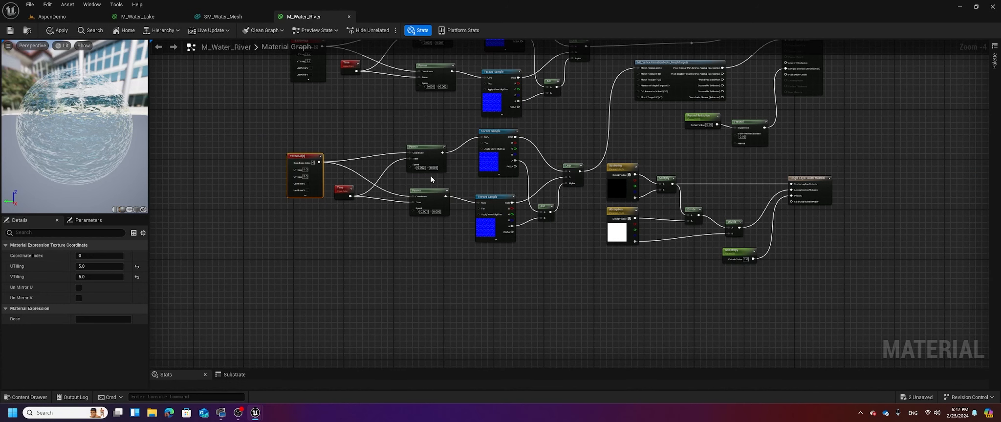
scroll(430, 179, "up", 1)
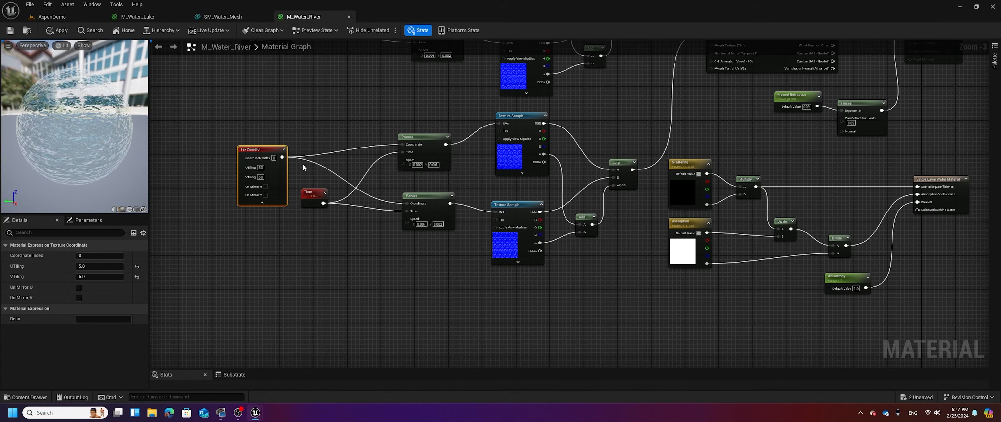
key("s")
left_click(318, 113)
type("sss")
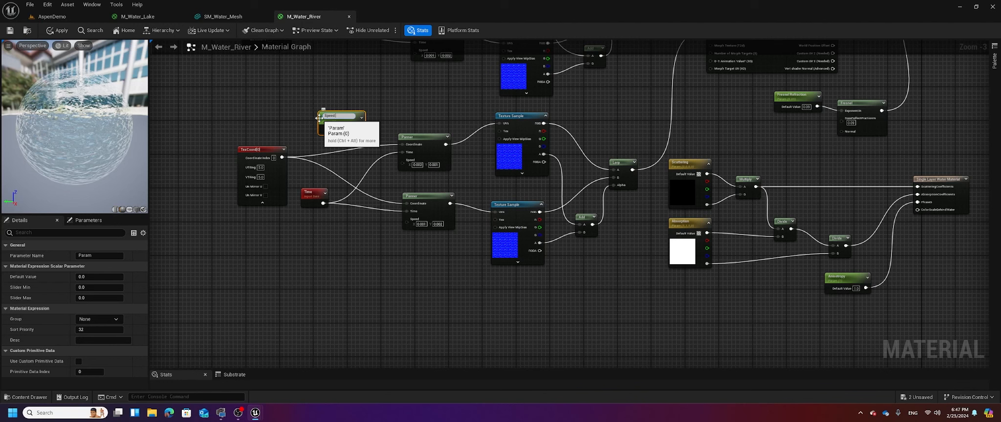
key("Return")
left_click(345, 140)
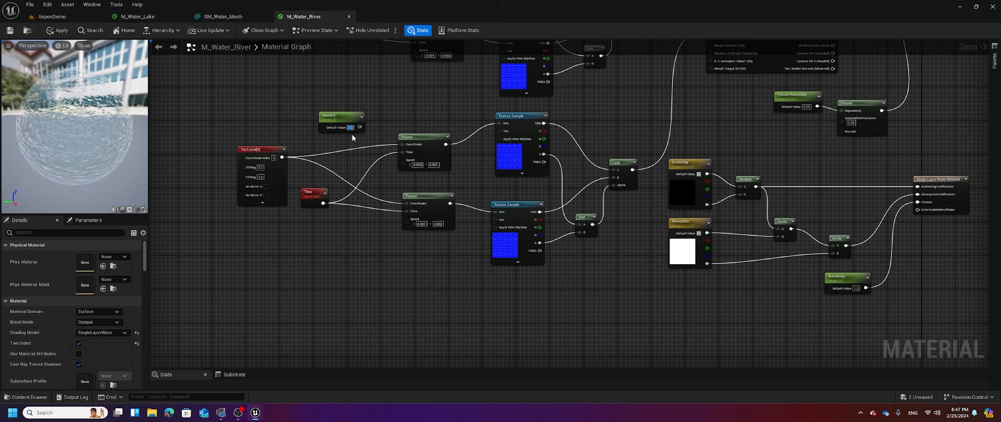
Duplicate the Speed A parameter, place the copy below the duplicated Time node and rename it Speed B
left_click(333, 115)
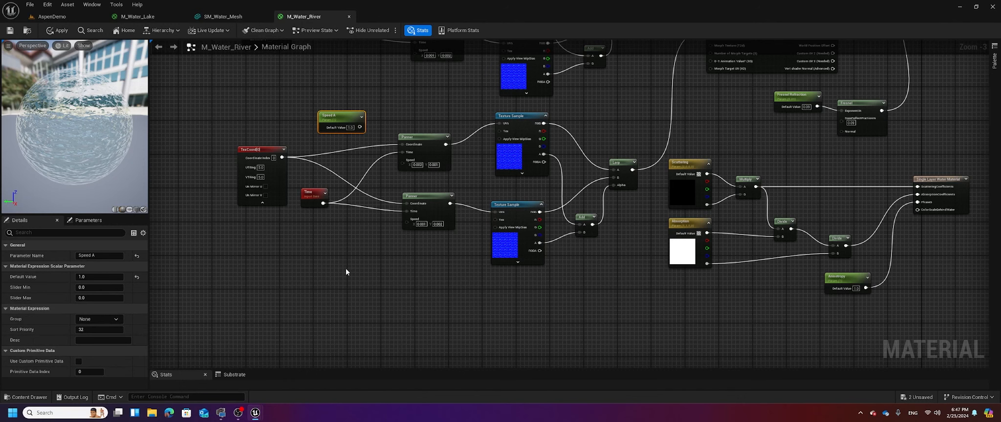
key("ctrl+d")
left_click_drag(335, 258, 328, 234)
left_click(97, 255)
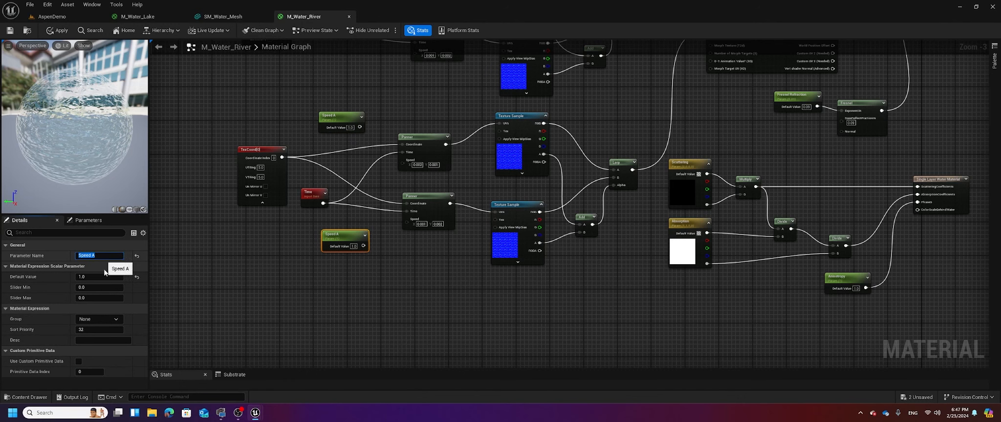
key("Right")
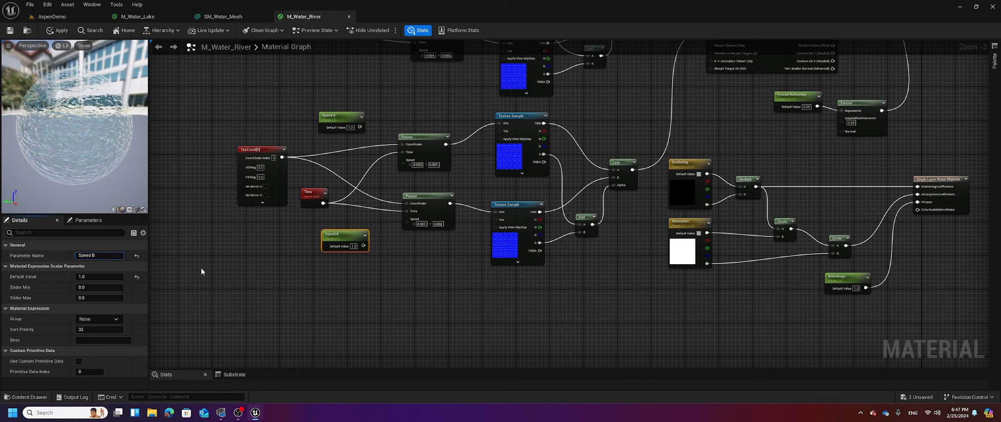
Set the default value of Speed B to 0.2 and of Speed A to 0.1
left_click(353, 247)
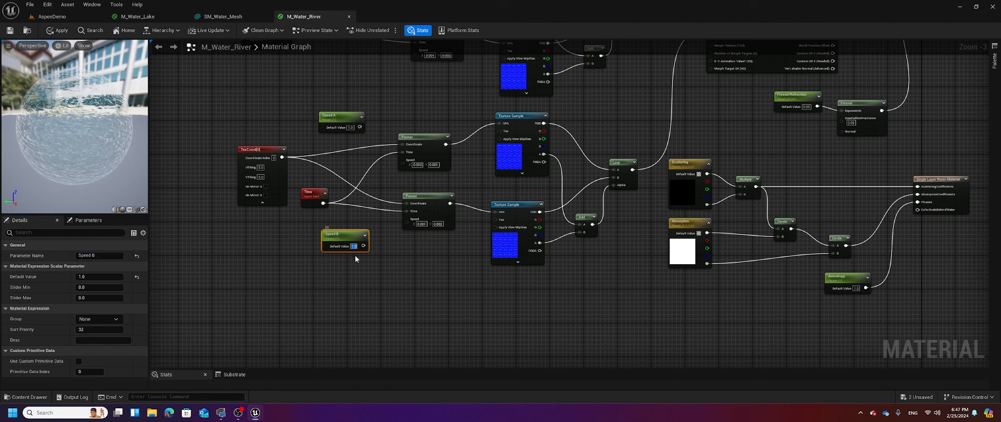
type("0.2")
key("Return")
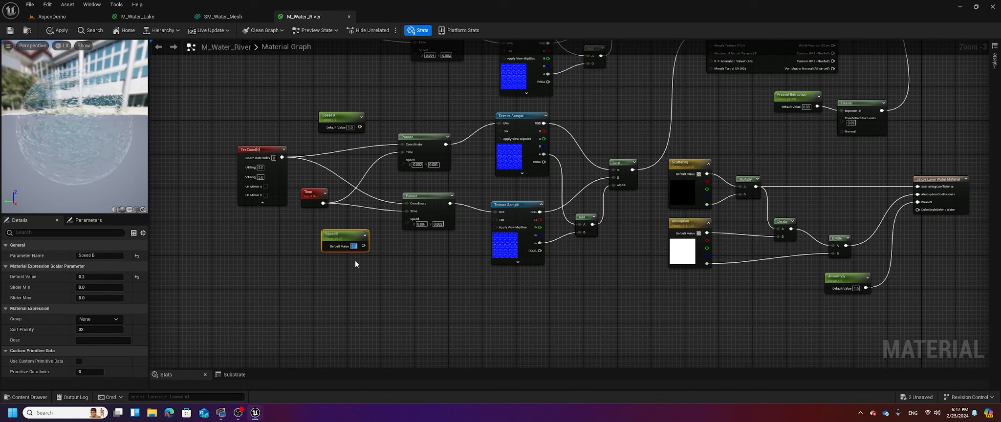
left_click(350, 127)
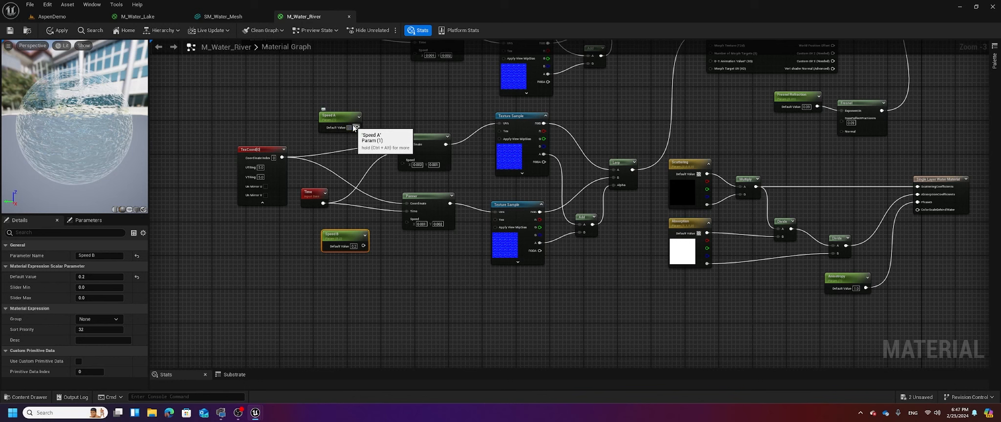
type("0.1")
key("Return")
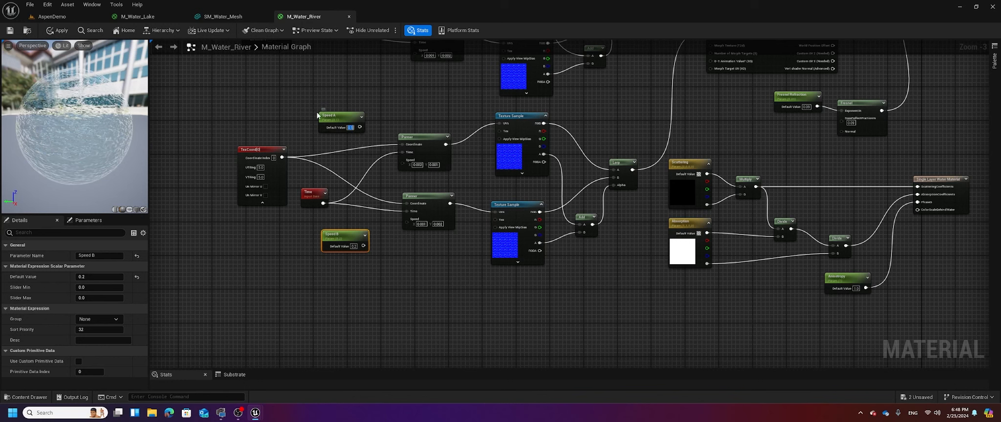
Connect Speed A to the upper duplicated Panner's Speed input and Speed B to the lower one's
left_click_drag(360, 127, 402, 160)
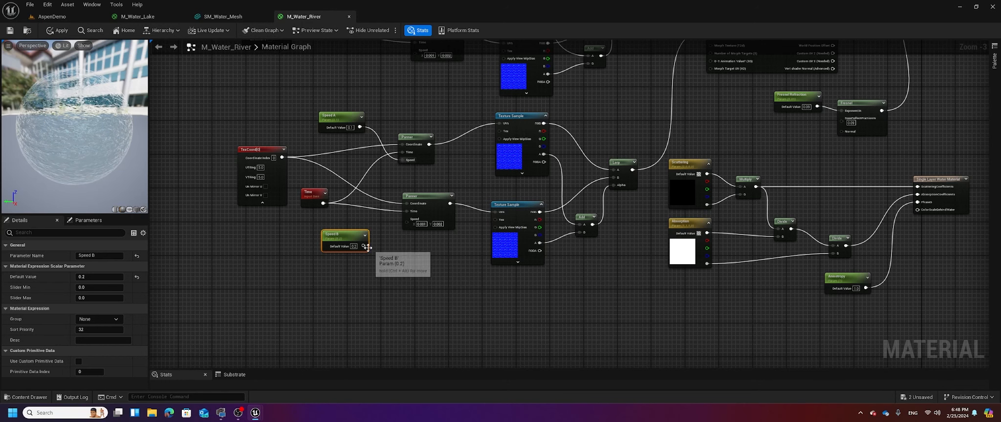
left_click_drag(364, 246, 406, 219)
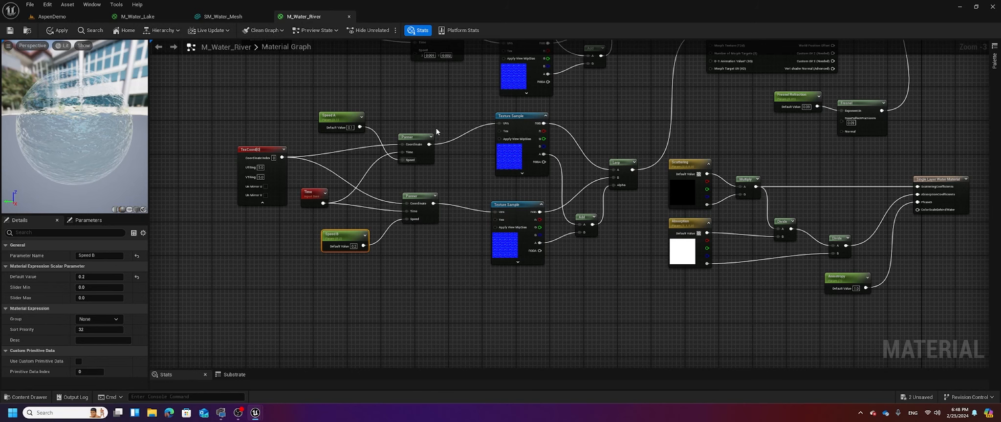
right_click_drag(436, 131, 454, 158)
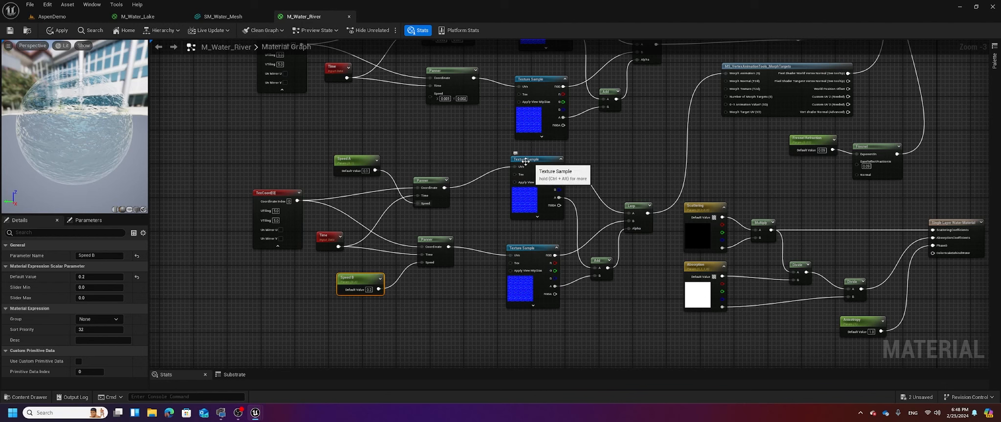
Delete the two duplicated Texture Sample nodes and the Add node feeding the duplicated Lerp
left_click_drag(497, 156, 562, 313)
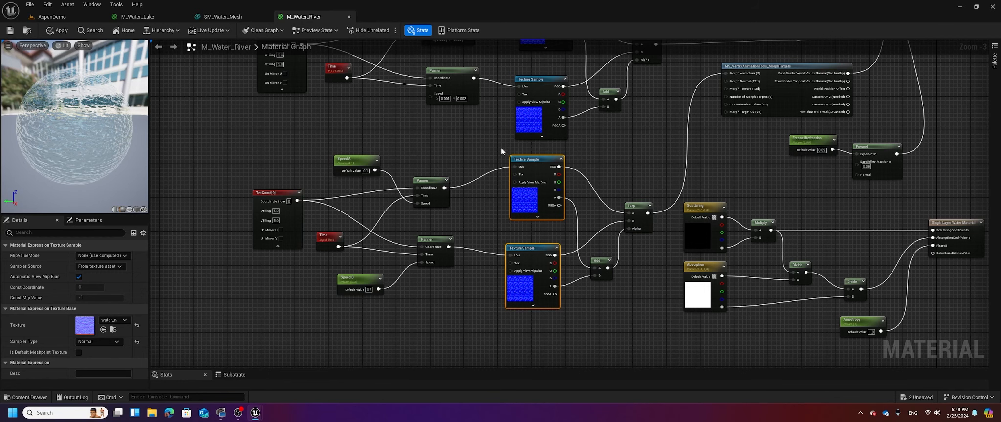
right_click_drag(501, 148, 495, 107)
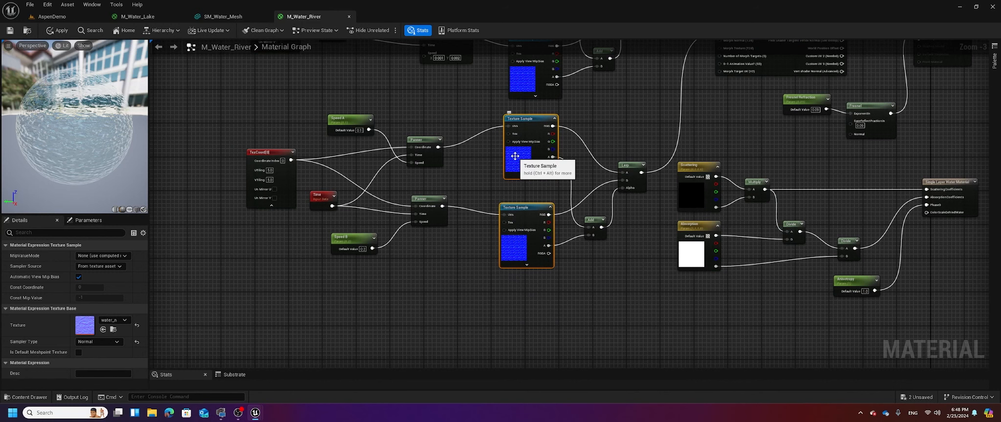
key("Delete")
left_click(593, 220)
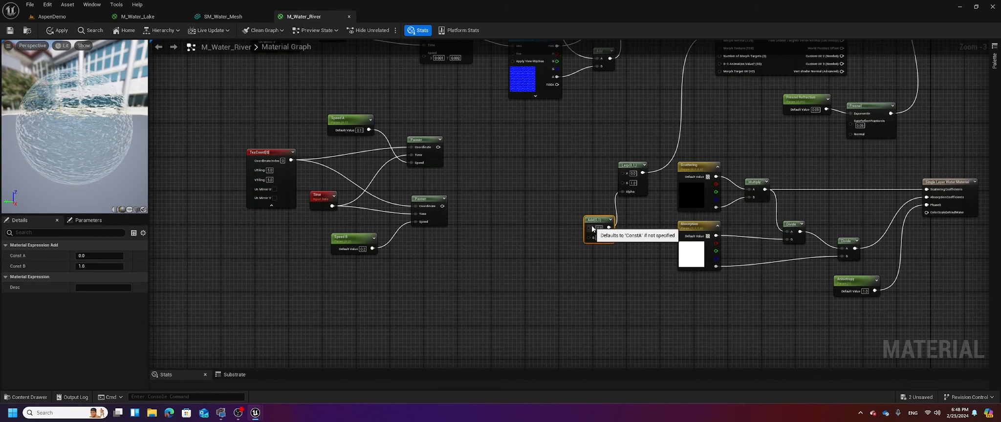
key("Delete")
Move the duplicated panner group beside its Lerp and connect the upper Panner to A and the lower Panner to B
left_click_drag(231, 101, 450, 244)
left_click_drag(421, 144, 622, 173)
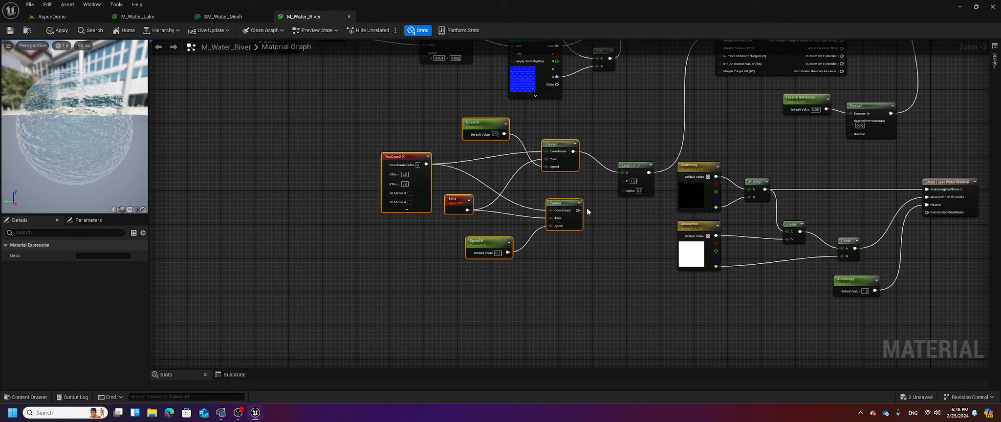
left_click_drag(578, 211, 623, 182)
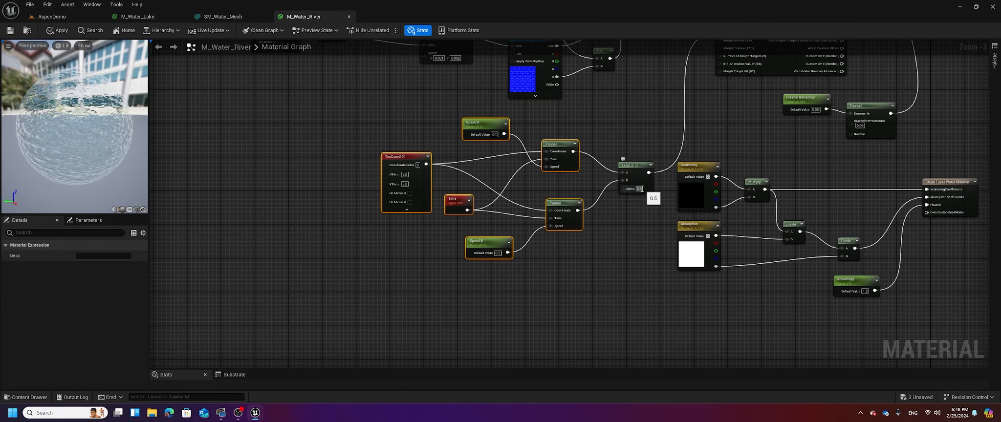
Set the Alpha of the Lerp fed by the two speed-driven Panners to 0.2
type("0.2")
key("Return")
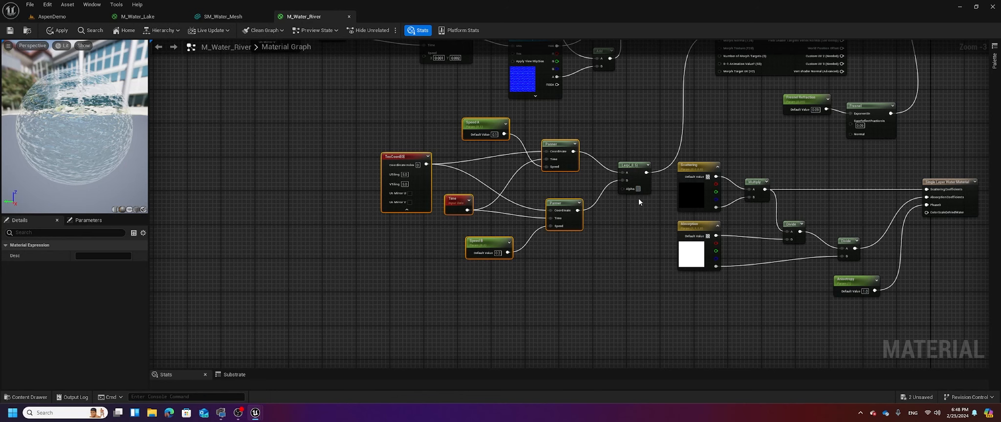
left_click(616, 227)
Set the Speed of the original upper Panner to X 0.2 and Y 0.1
scroll(616, 227, "down", 1)
right_click_drag(616, 225, 578, 240)
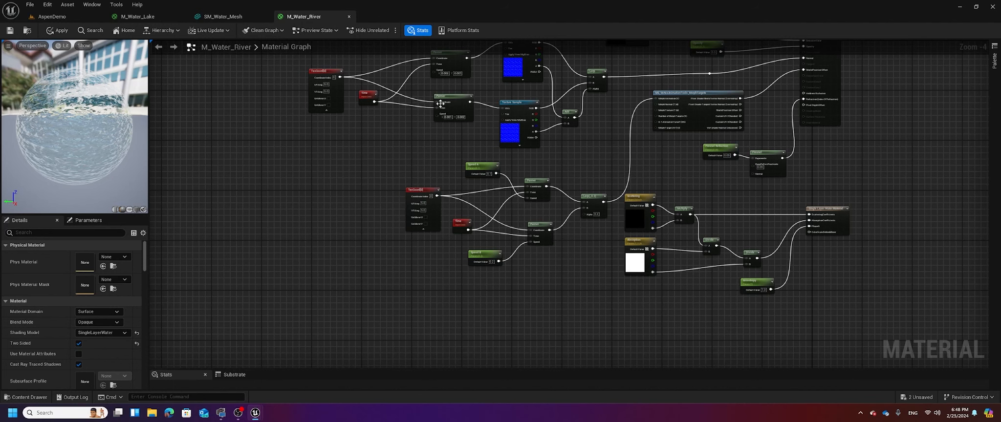
scroll(453, 87, "up", 2)
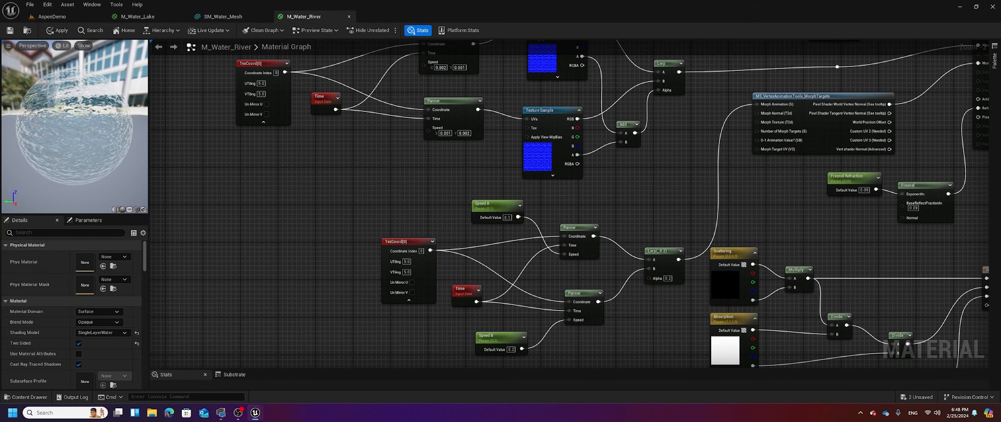
scroll(432, 140, "up", 2)
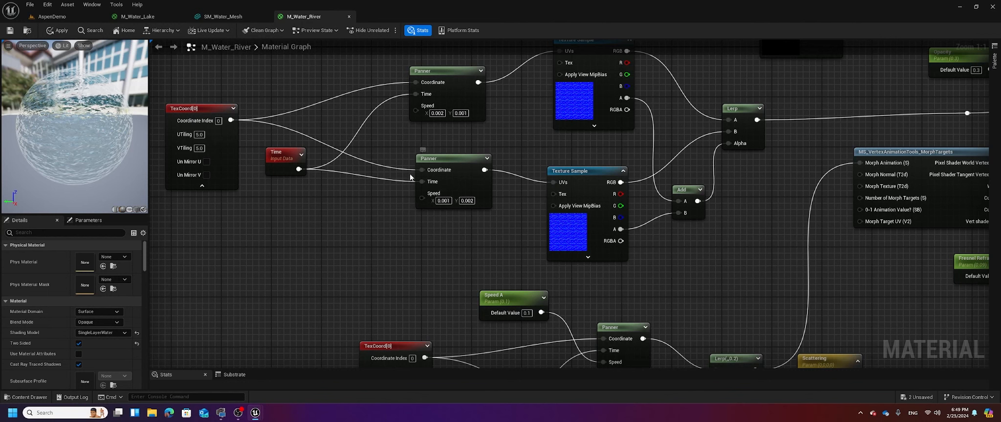
left_click(439, 113)
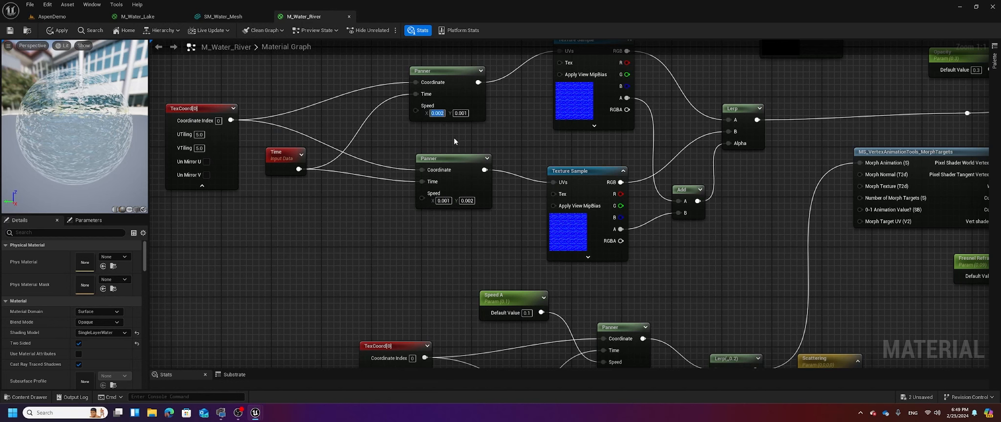
type("0.2")
key("Tab")
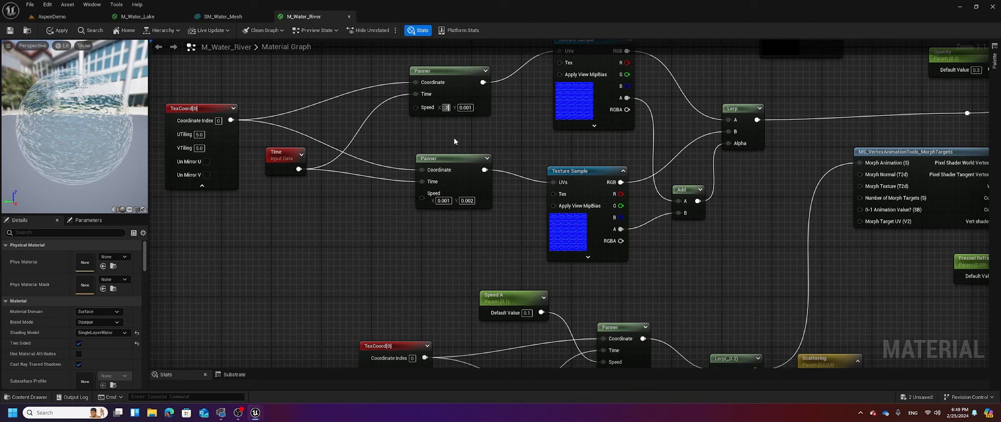
type(".1")
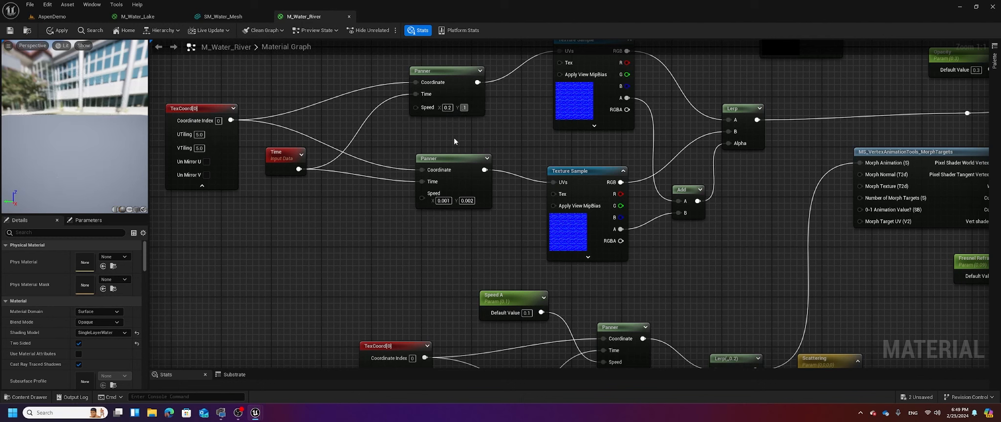
key("Return")
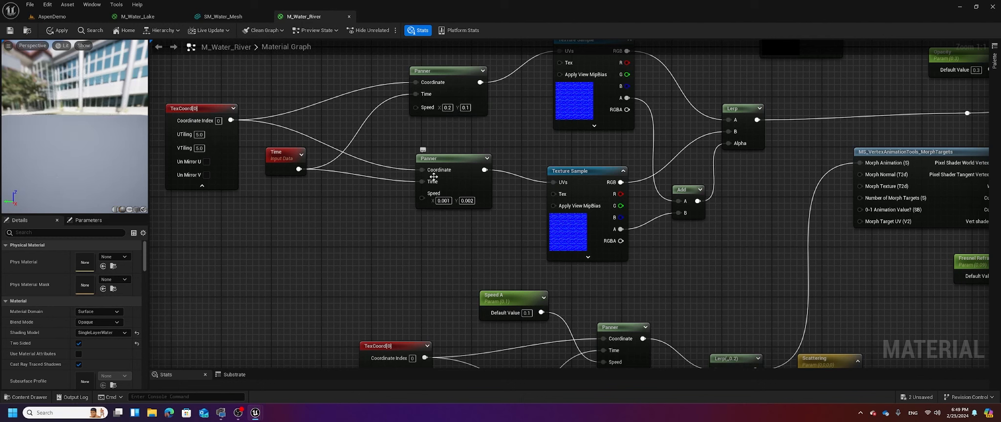
Set the Speed of the original lower Panner to X 0 and Y 0.01
left_click(442, 201)
type("0")
key("Tab")
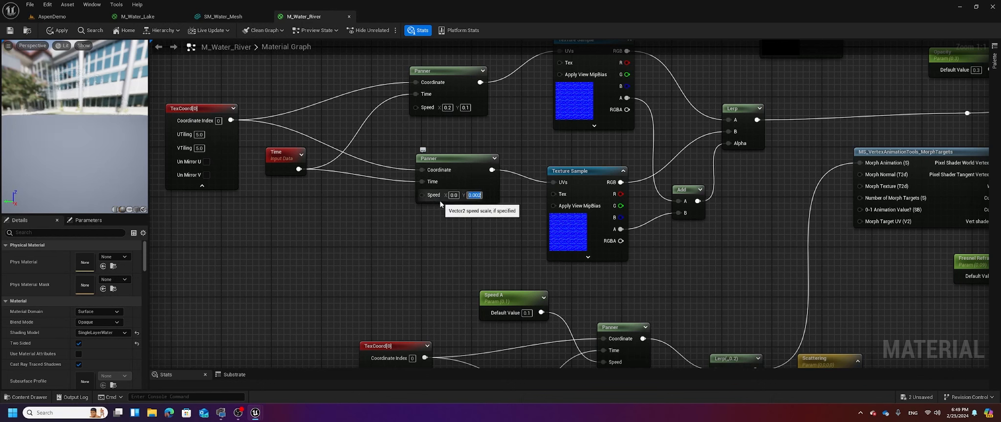
type("0.01")
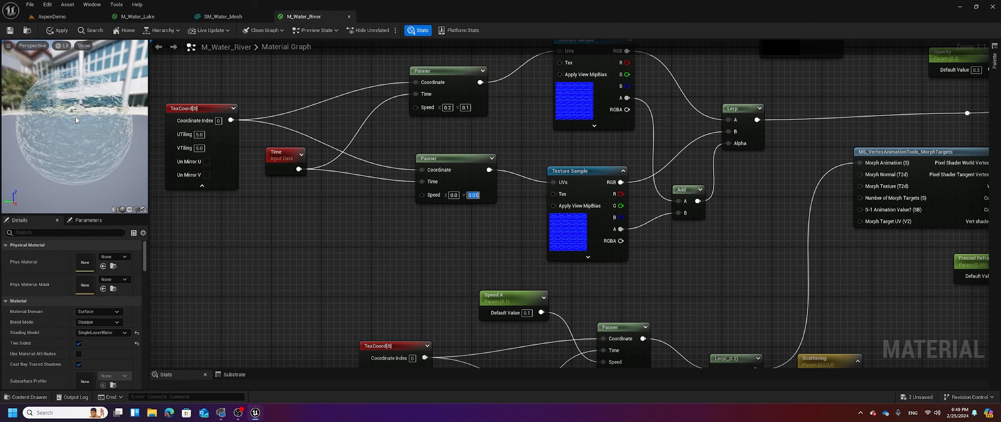
Apply the material changes and save M_Water_River
left_click(56, 32)
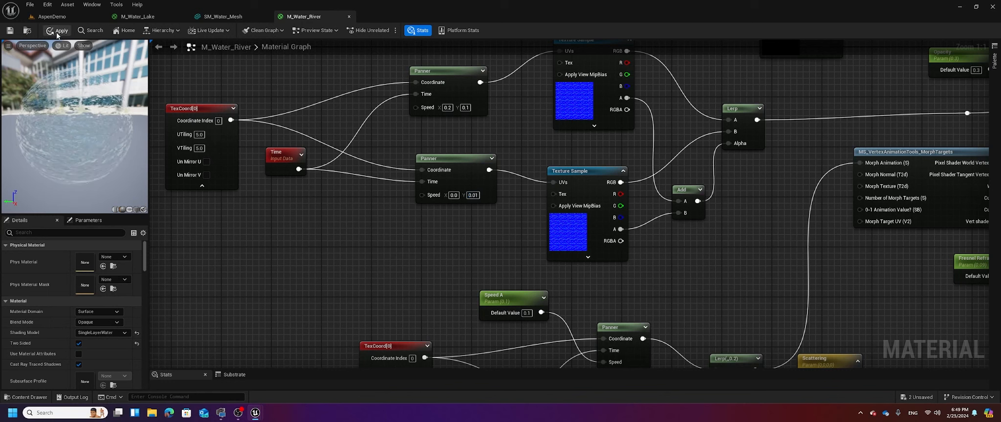
key("ctrl+s")
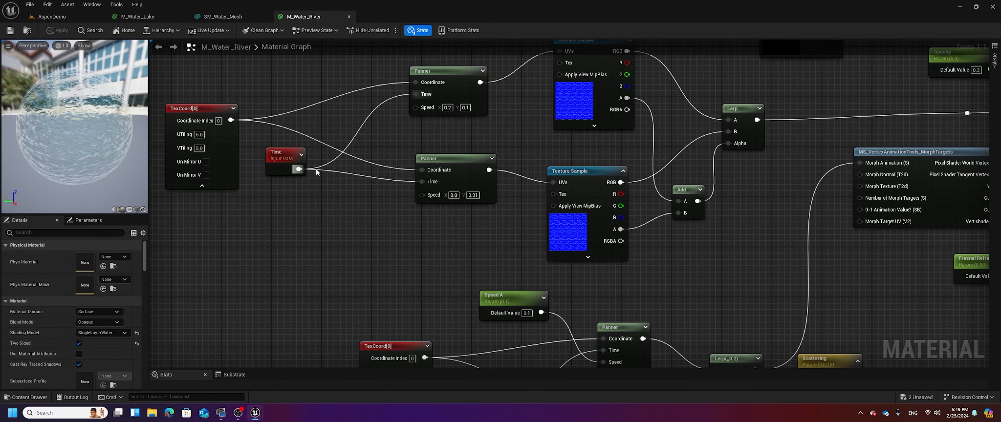
scroll(296, 174, "down", 2)
scroll(295, 173, "down", 1)
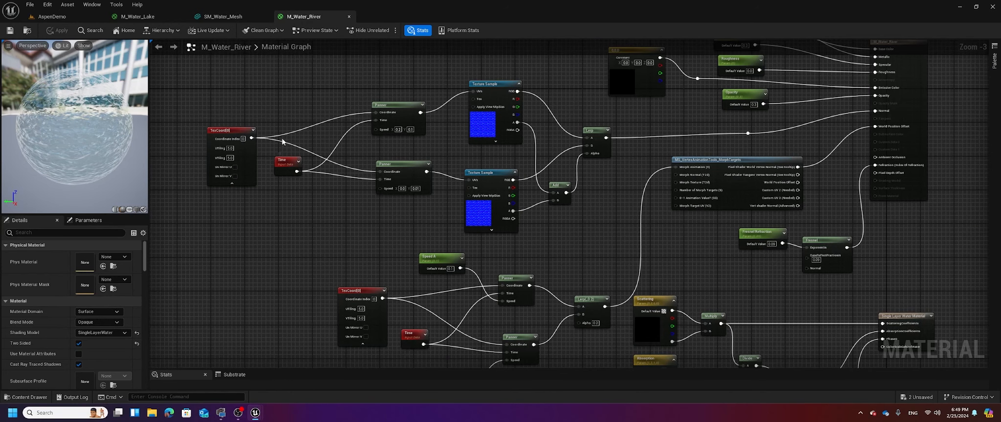
Return to the AspenDemo level, fly to the hillside at the landscape's edge and activate Landscape mode
left_click(78, 19)
scroll(408, 168, "down", 5)
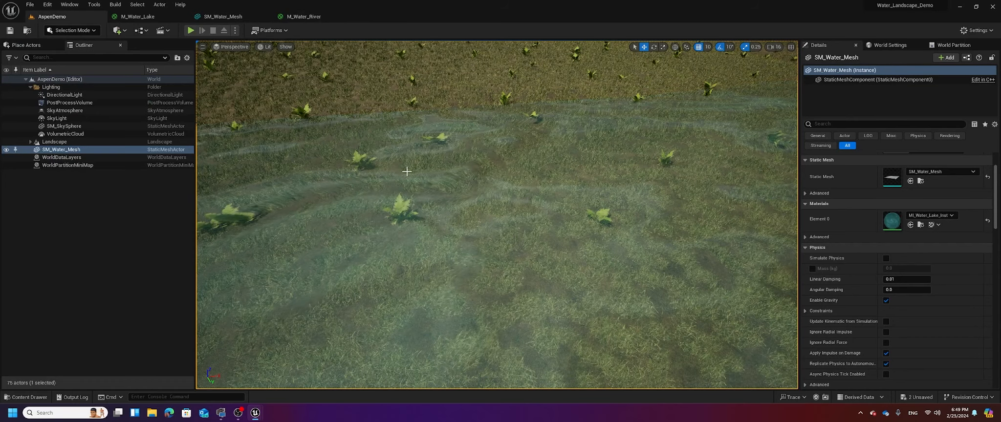
mouse_move(408, 167)
right_mouse_down()
mouse_move(408, 107)
mouse_move(630, 84)
mouse_move(665, 68)
mouse_move(628, 58)
mouse_move(639, 78)
mouse_move(603, 90)
mouse_move(584, 81)
mouse_move(655, 117)
mouse_move(699, 117)
mouse_move(723, 100)
mouse_move(562, 122)
mouse_move(402, 170)
right_mouse_up()
key("w")
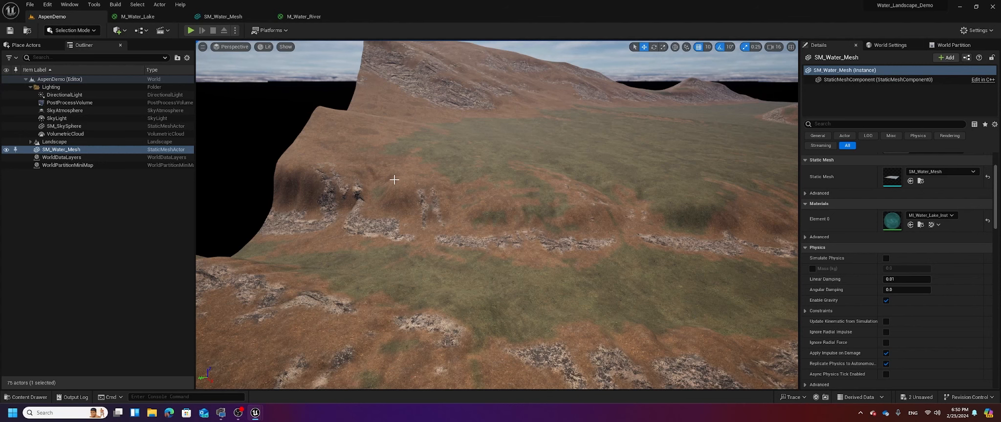
right_click_drag(394, 179, 385, 181)
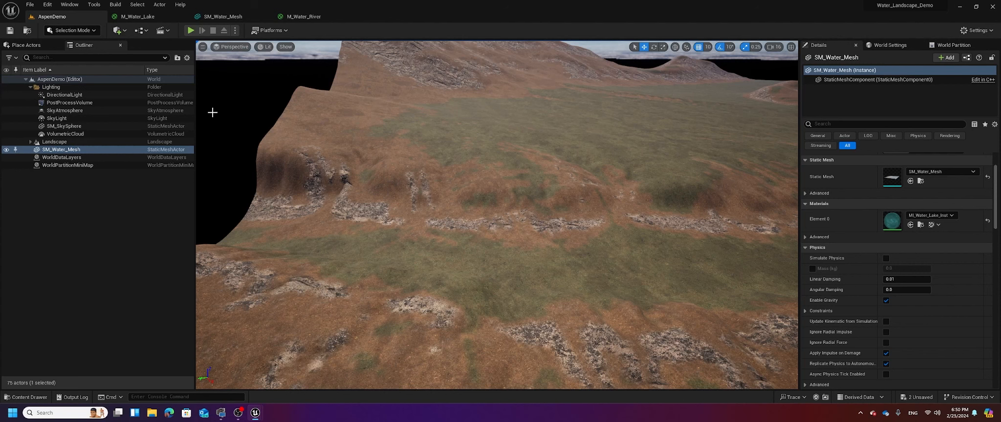
left_click(91, 31)
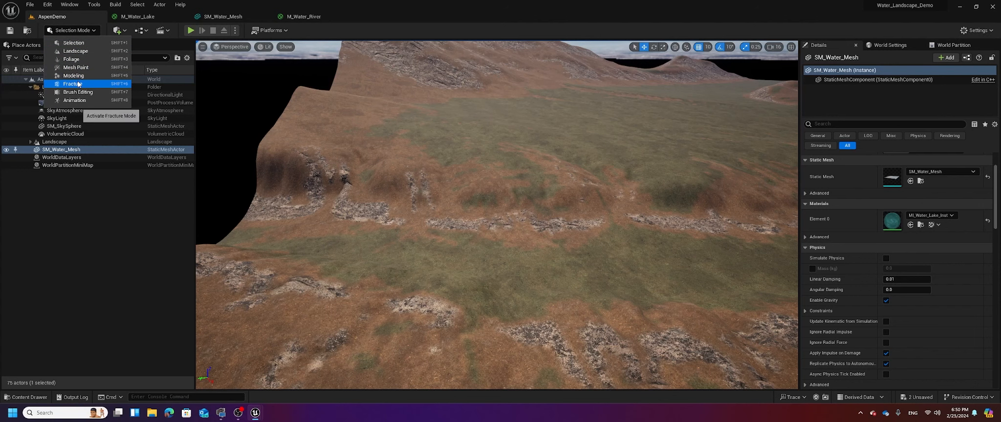
left_click(82, 51)
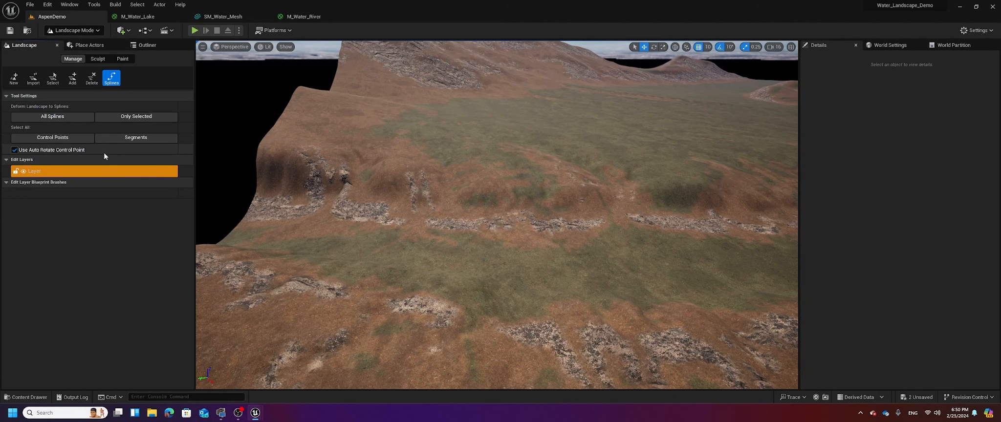
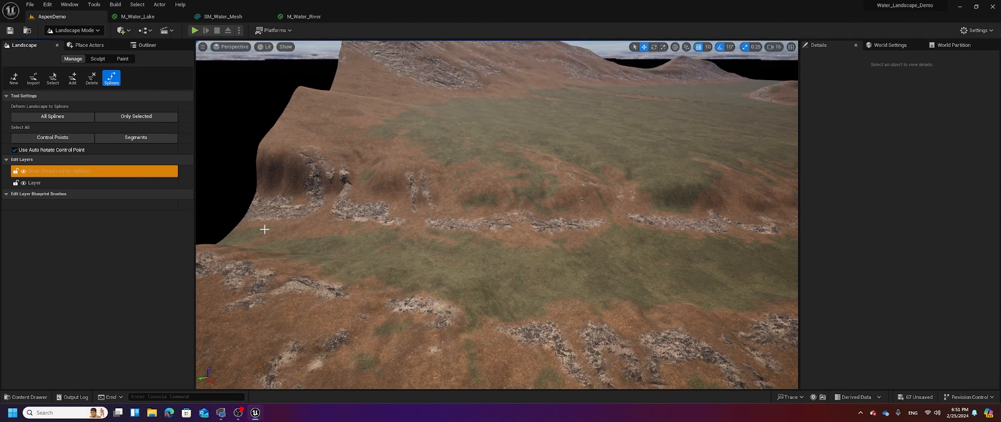
Lay a landscape spline of eight control points from the hillside down through the valley to the bare lake basin
left_click(264, 229, "ctrl")
mouse_move(288, 240)
right_mouse_down()
mouse_move(256, 244)
mouse_move(224, 219)
mouse_move(235, 252)
mouse_move(263, 261)
mouse_move(267, 274)
mouse_move(263, 260)
mouse_move(289, 254)
mouse_move(286, 241)
right_mouse_up()
key("w")
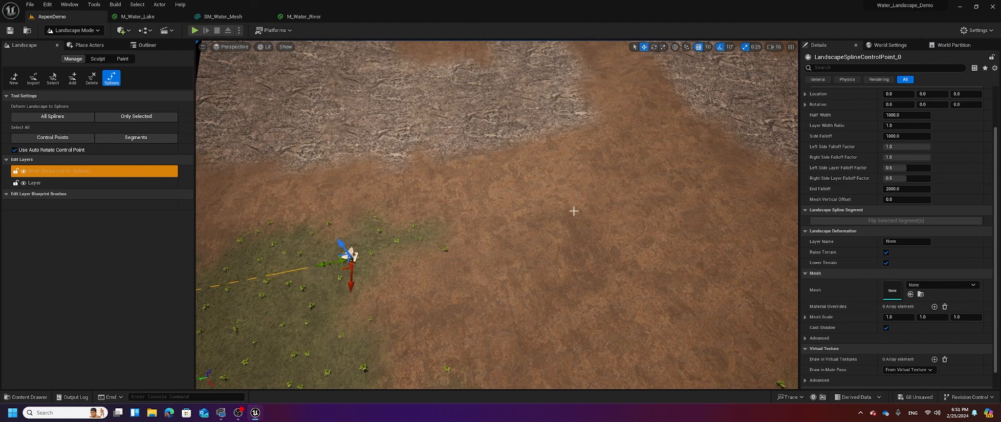
left_click(679, 192, "ctrl")
mouse_move(633, 207)
right_mouse_down()
mouse_move(649, 218)
mouse_move(637, 194)
right_mouse_up()
left_click(599, 232, "ctrl")
left_click(596, 292, "ctrl")
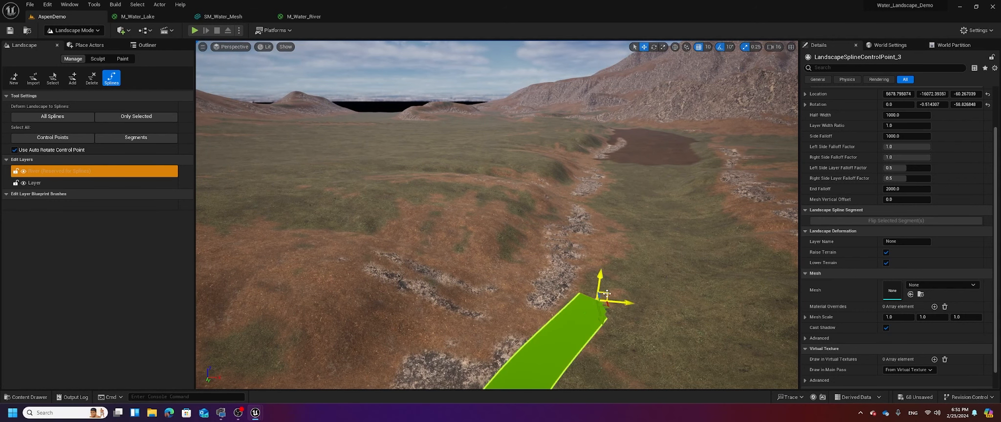
left_click(644, 250, "ctrl")
left_click(657, 201, "ctrl")
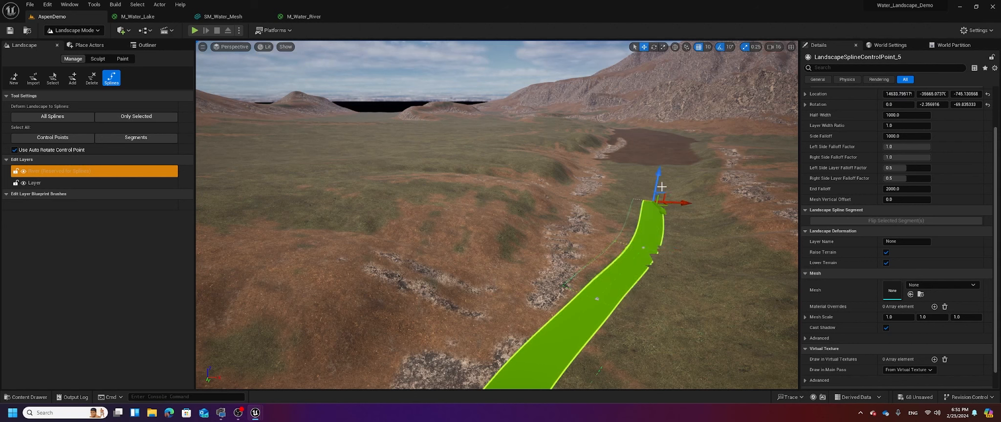
left_click(649, 162, "ctrl")
left_click(642, 139, "ctrl")
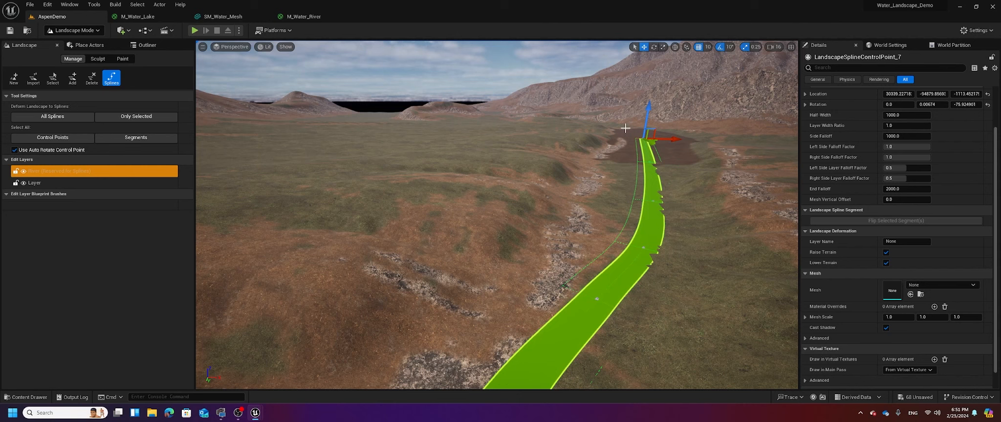
Extend the landscape spline with one more control point at its far end in the bare lake basin
left_click(626, 128, "ctrl")
right_click_drag(646, 205, 486, 302)
mouse_move(623, 227)
right_mouse_down()
mouse_move(616, 167)
mouse_move(623, 229)
right_mouse_up()
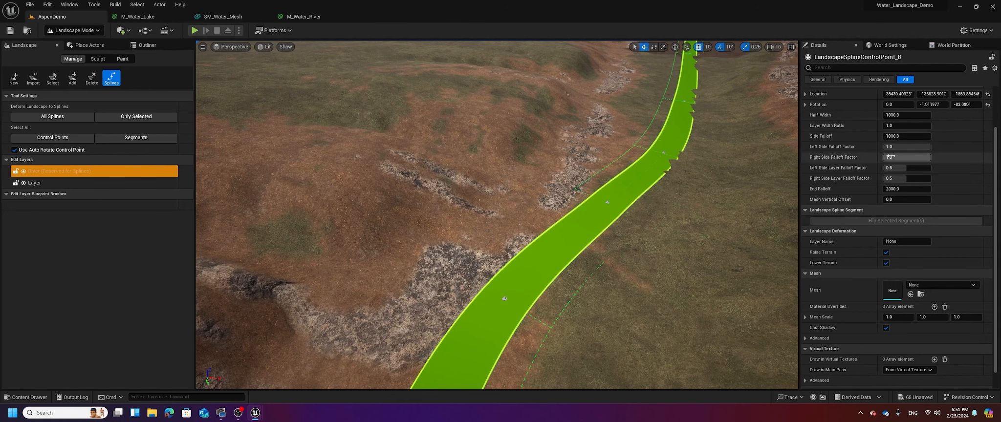
Select all connected control points of the spline and turn off Raise Terrain and Lower Terrain for them
scroll(882, 156, "up", 2)
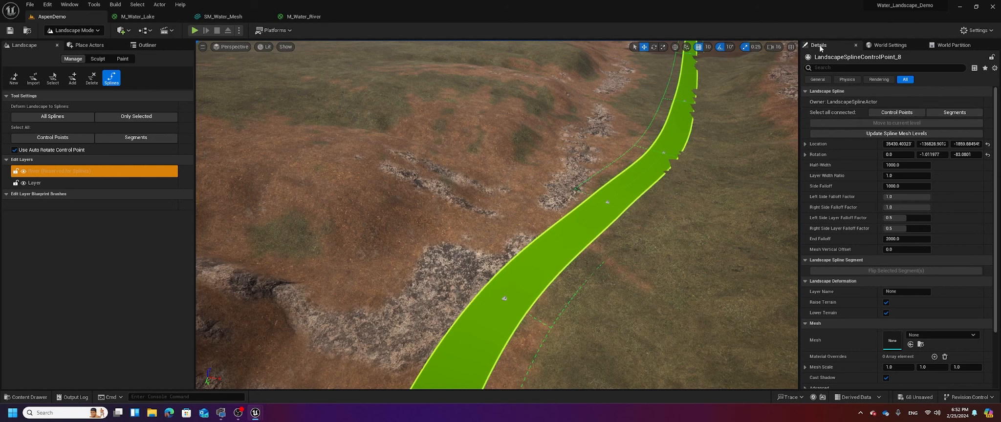
left_click(904, 116)
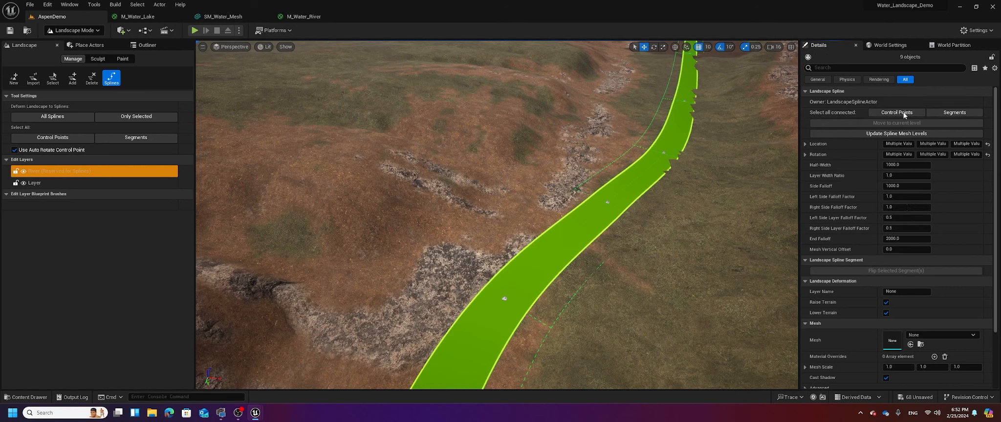
right_click_drag(731, 148, 633, 213)
key("w")
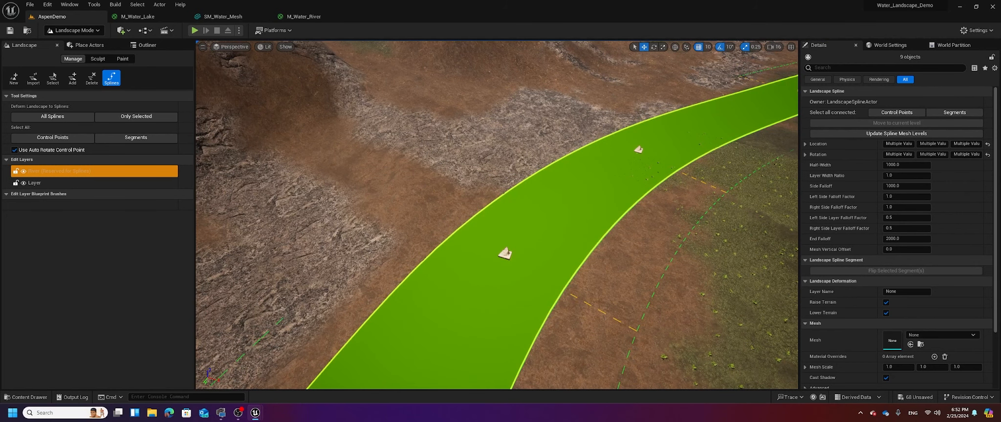
scroll(906, 168, "down", 2)
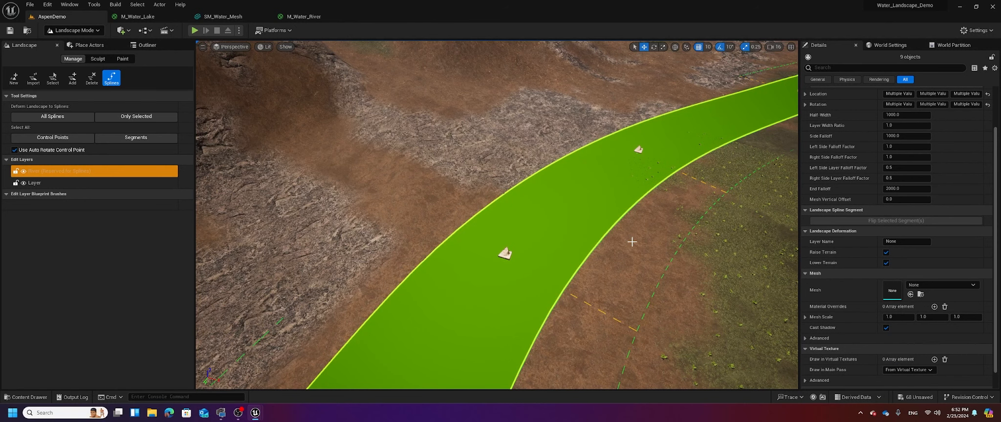
mouse_move(633, 242)
right_mouse_down()
mouse_move(677, 212)
mouse_move(633, 242)
right_mouse_up()
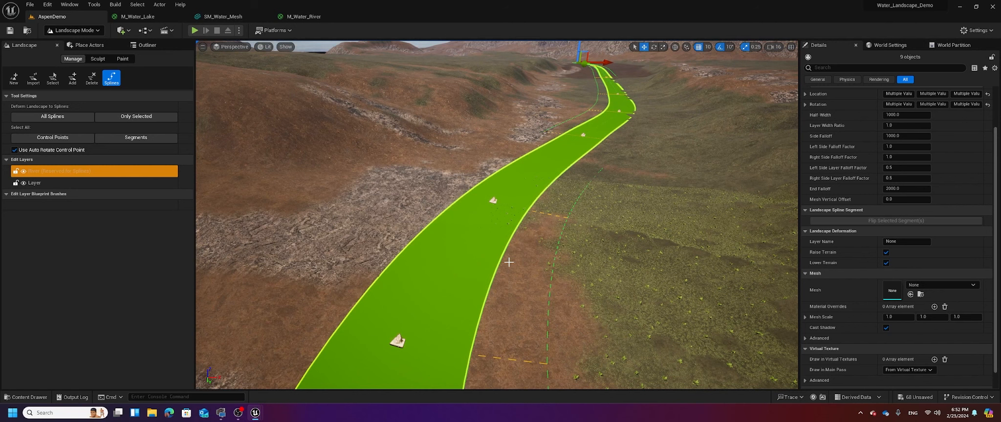
left_click(885, 252)
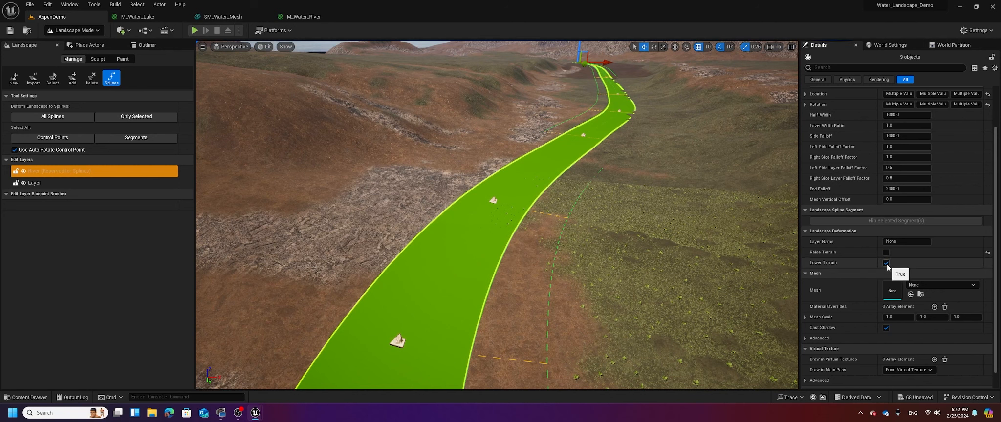
left_click(885, 263)
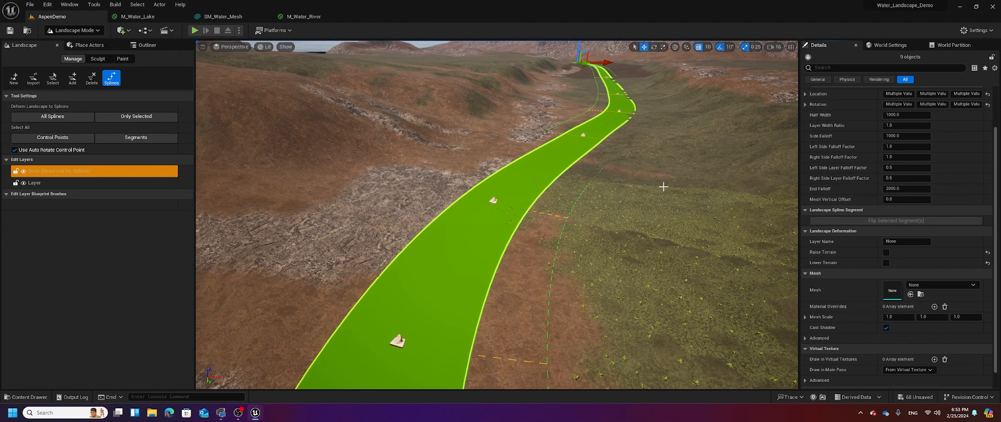
Examine the spline along its hillside start and compare the settings of its segments with those of its control points
right_click_drag(663, 186, 518, 195)
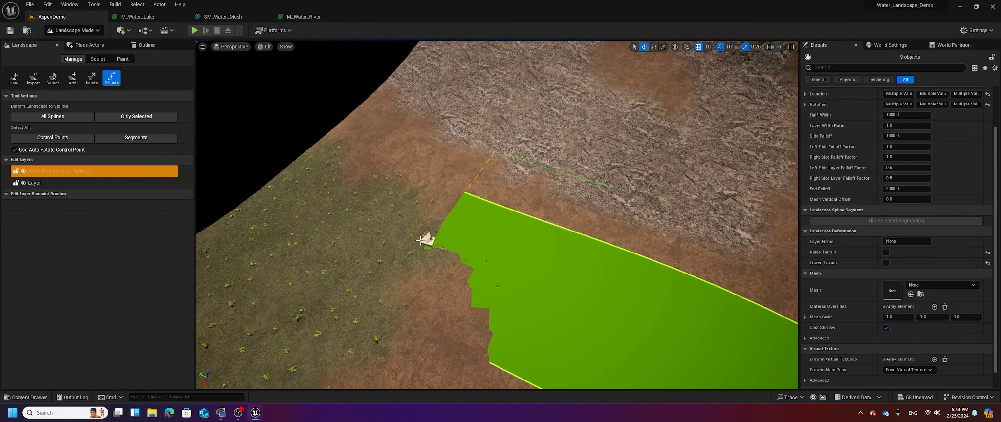
key("f")
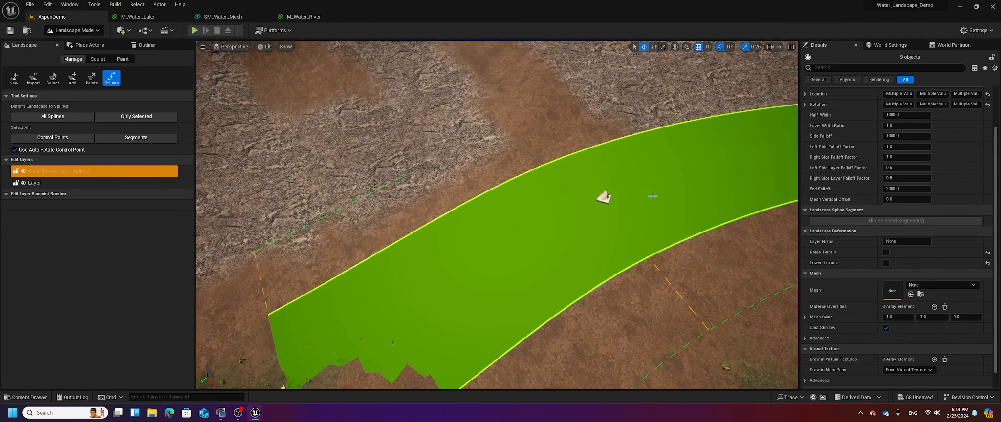
right_click_drag(741, 215, 802, 161)
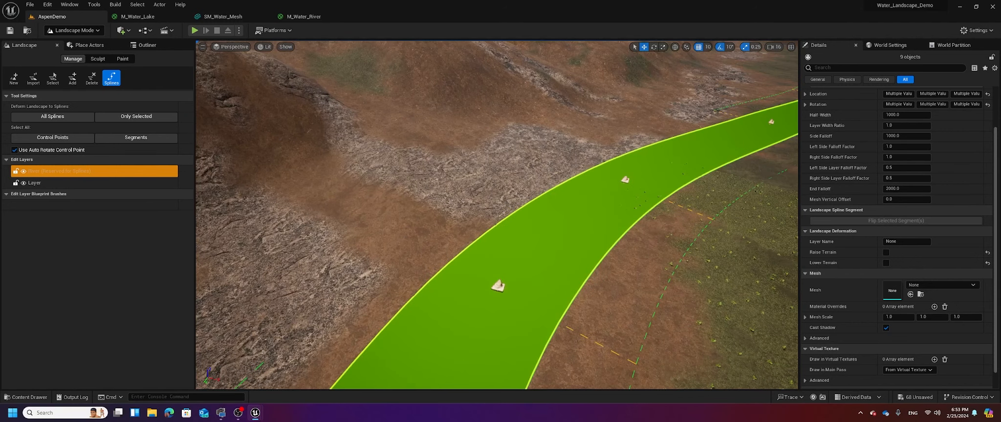
right_click_drag(498, 289, 351, 303)
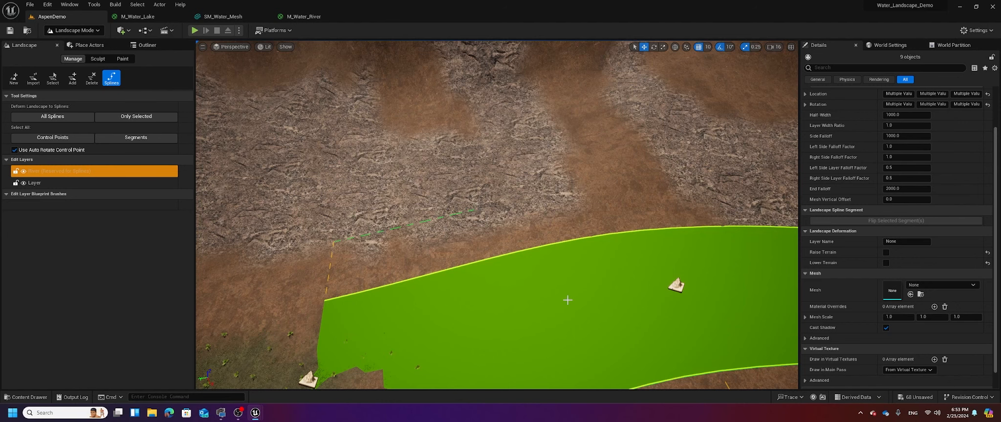
right_click_drag(497, 314, 506, 311)
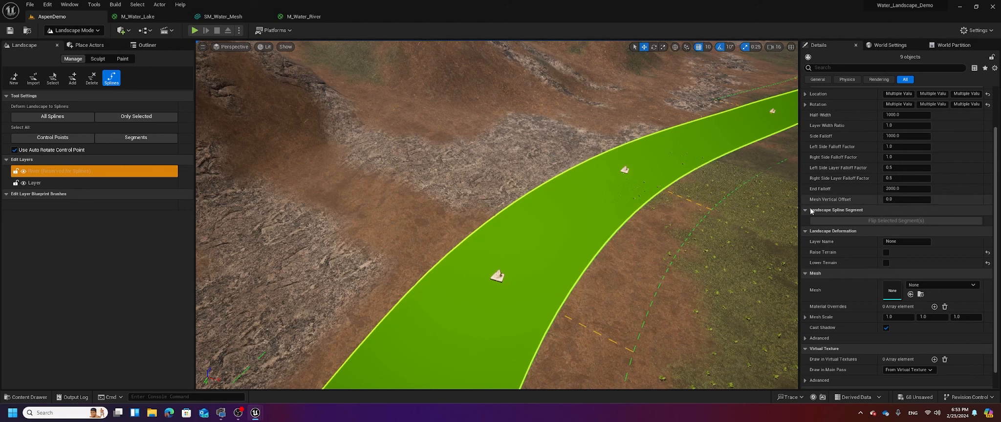
scroll(822, 209, "up", 3)
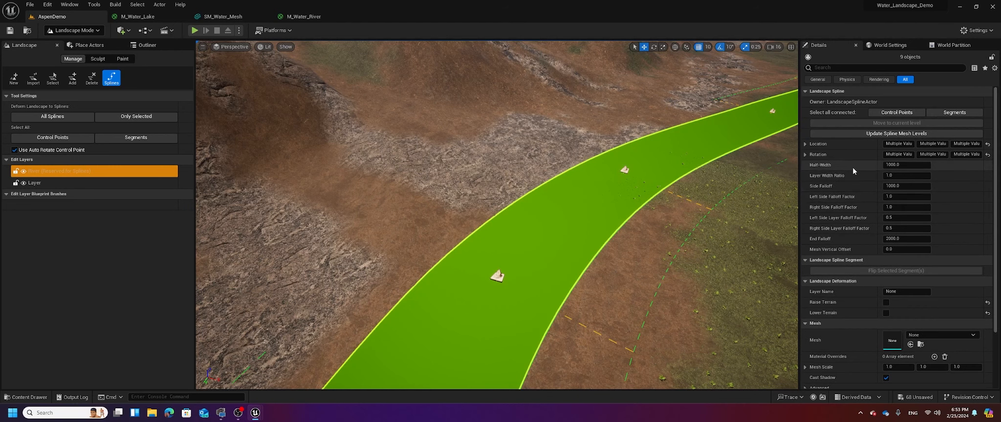
left_click(948, 113)
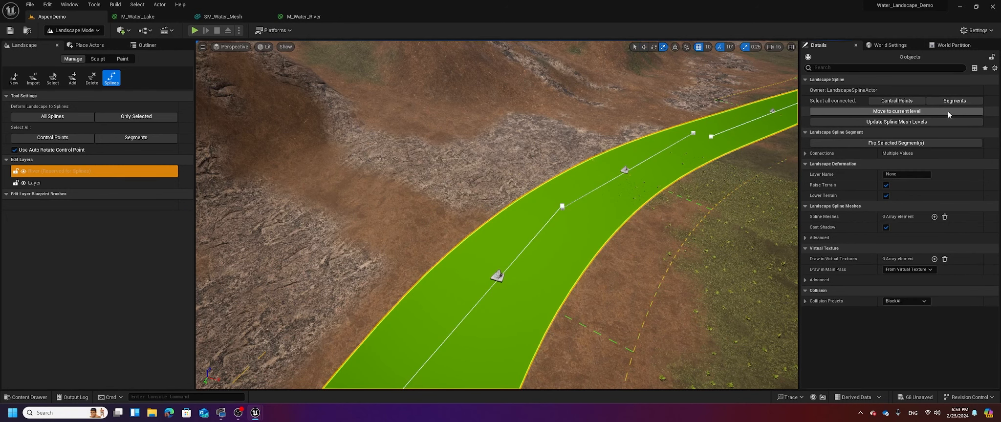
key("f")
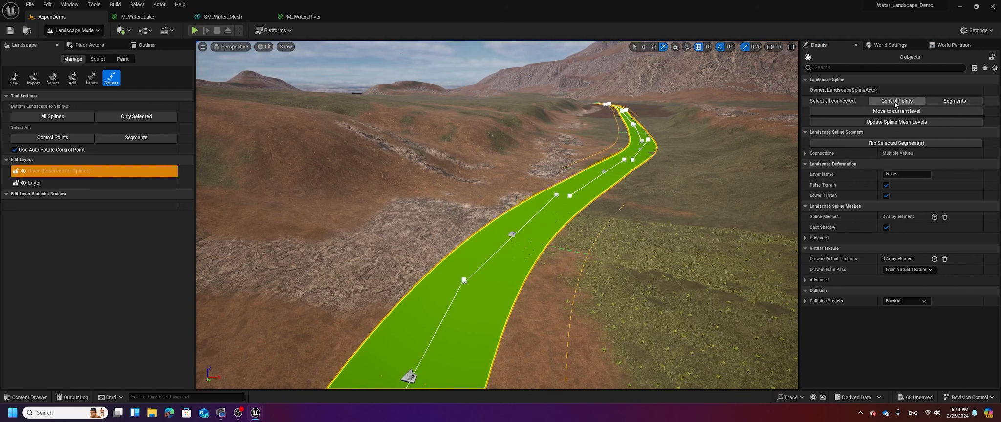
left_click(896, 101)
scroll(908, 253, "down", 1)
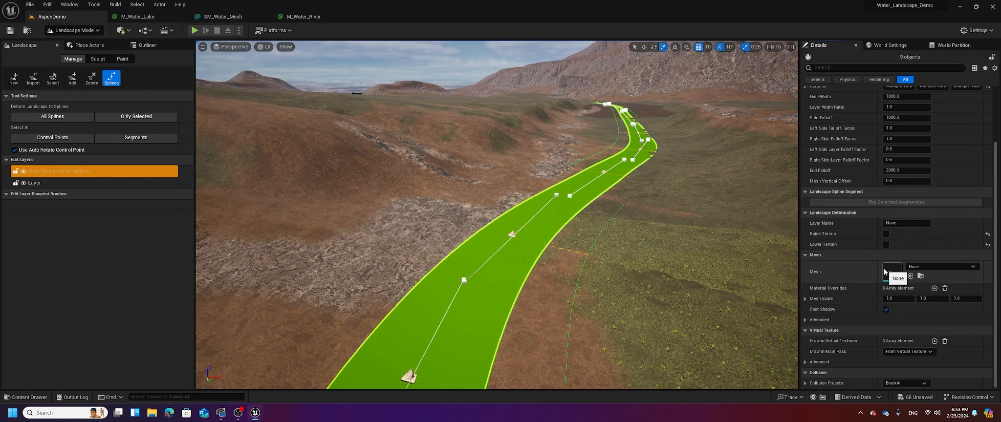
scroll(901, 254, "up", 3)
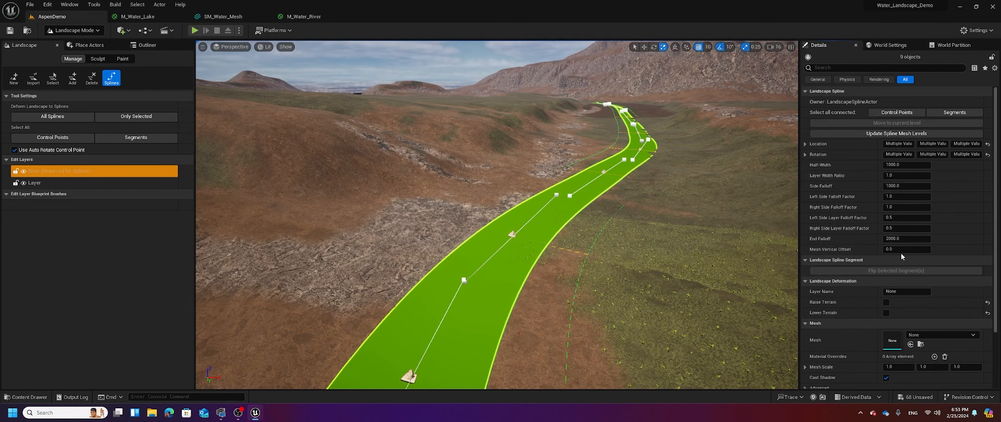
Select all connected spline segments, add one Spline Meshes entry and expand its settings
left_click(938, 113)
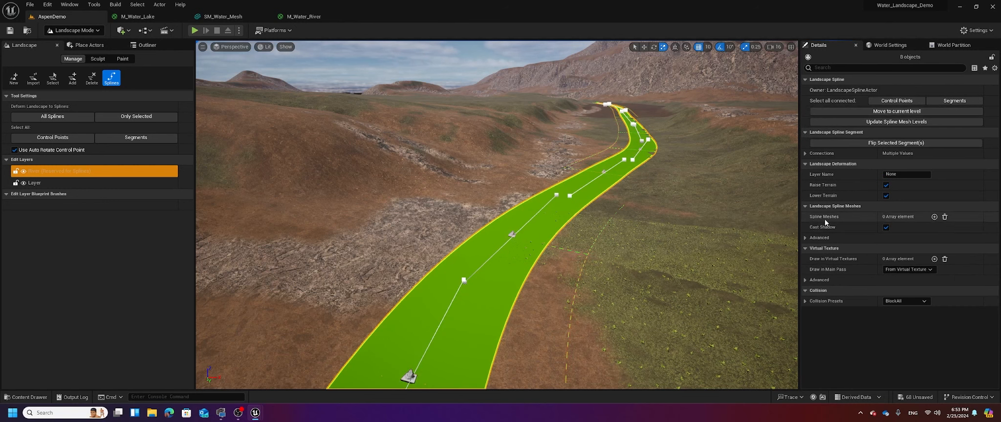
left_click(934, 216)
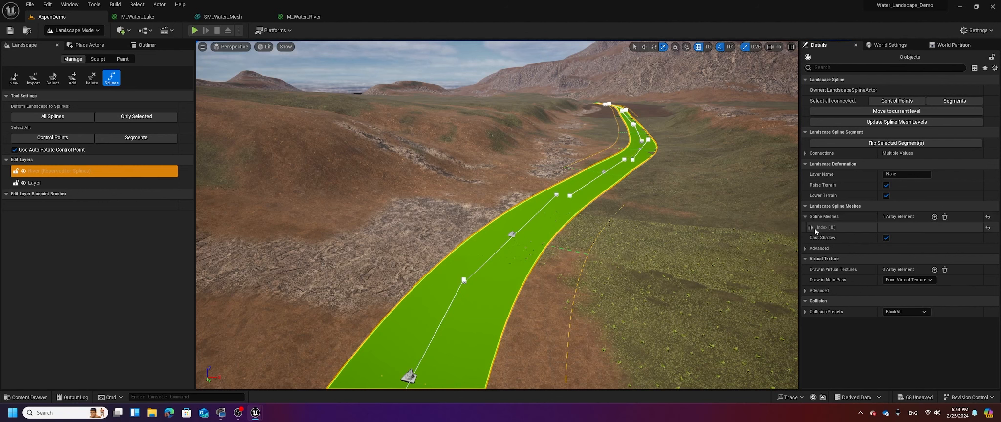
left_click(812, 228)
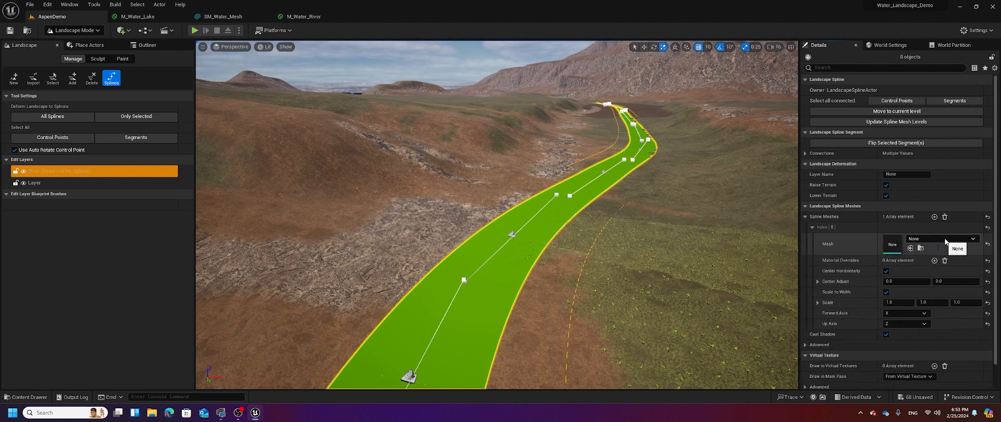
Assign SM_Water_Mesh as the mesh of the new spline mesh entry and clear the selection
left_click(973, 240)
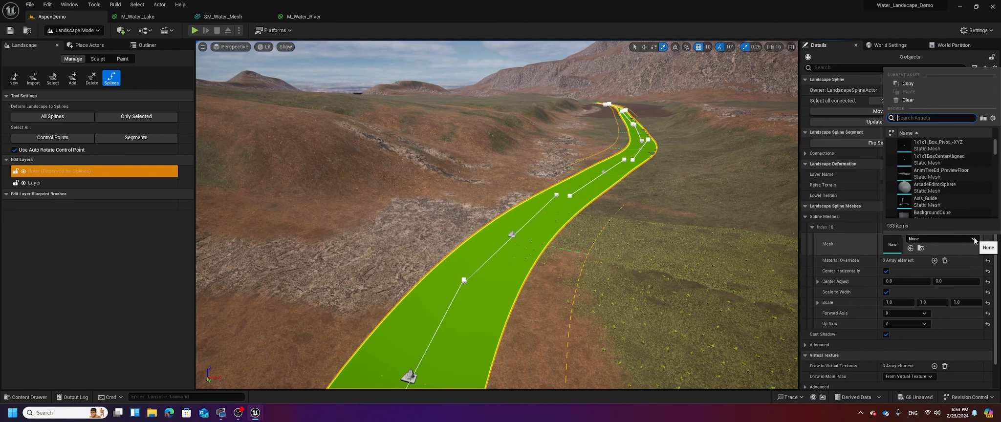
type("SM_")
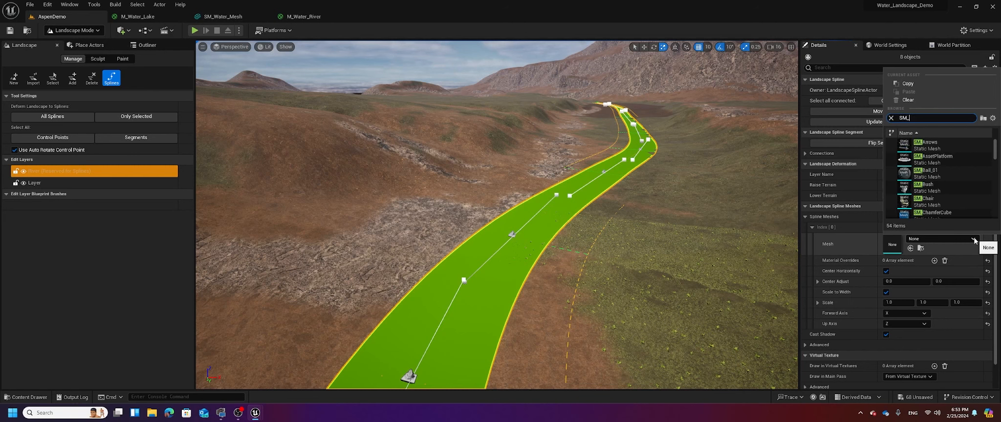
type("Riv")
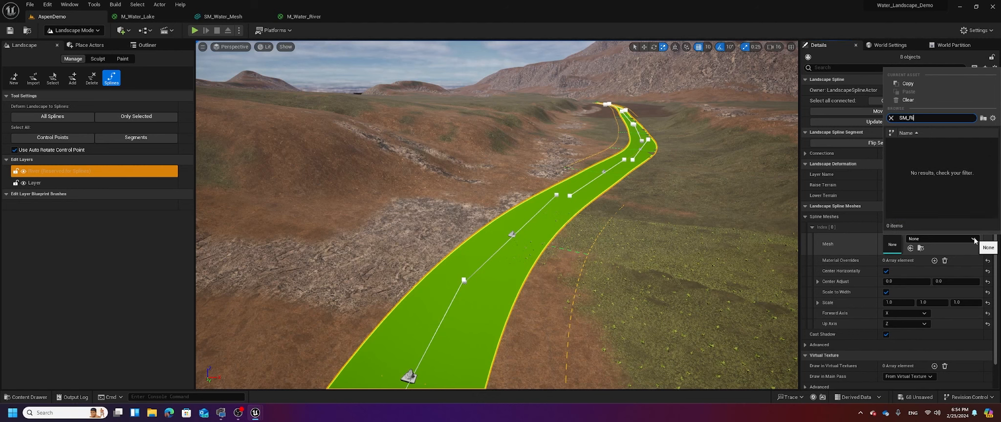
key("BackSpace")
key("BackSpace")
type("wat")
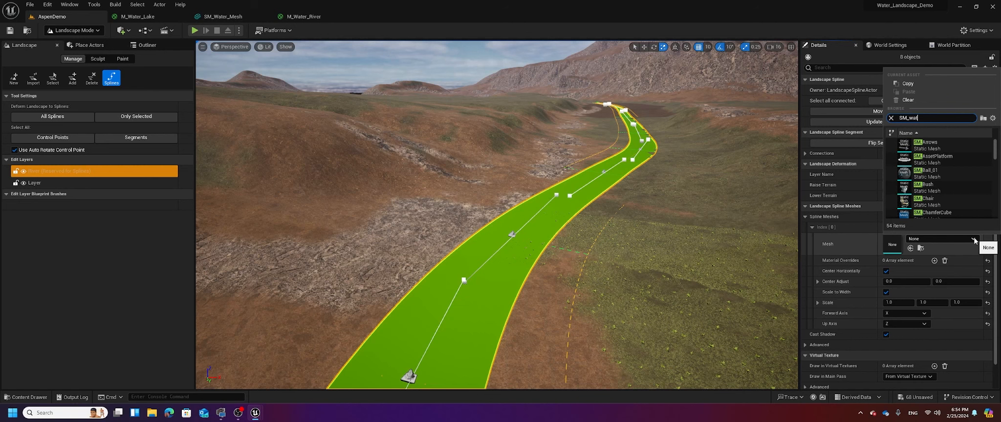
type("er")
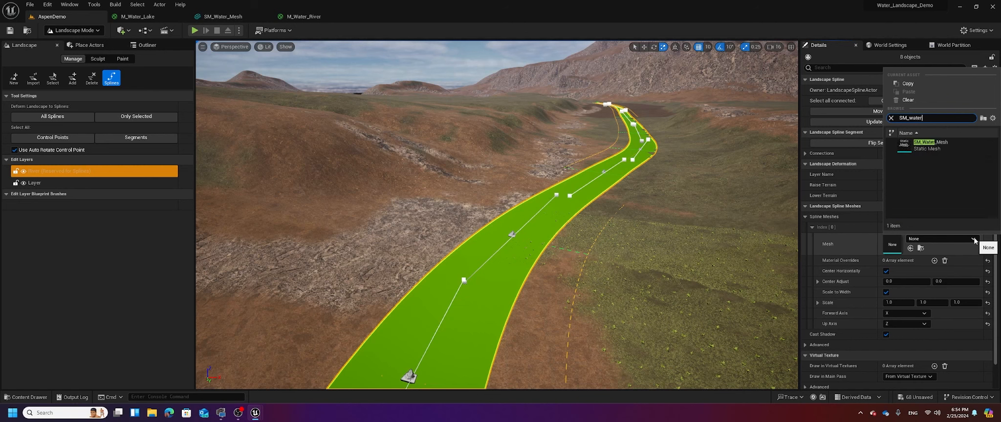
left_click(921, 145)
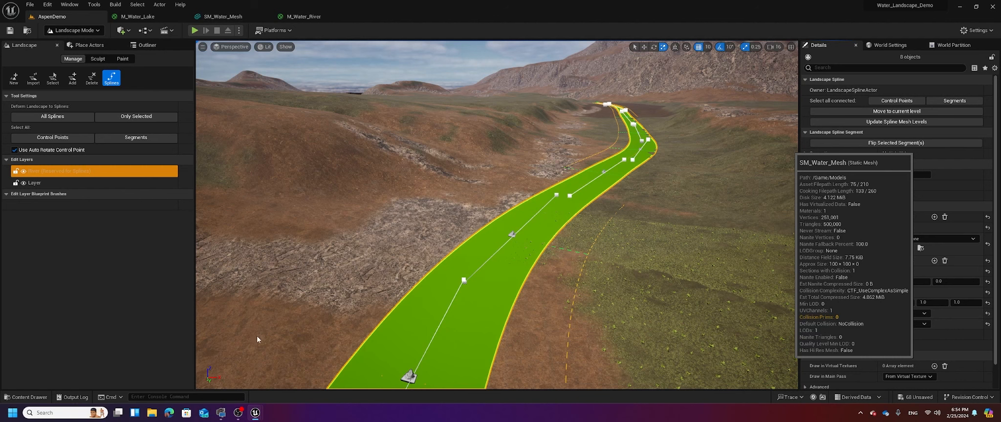
mouse_move(257, 413)
key("Escape")
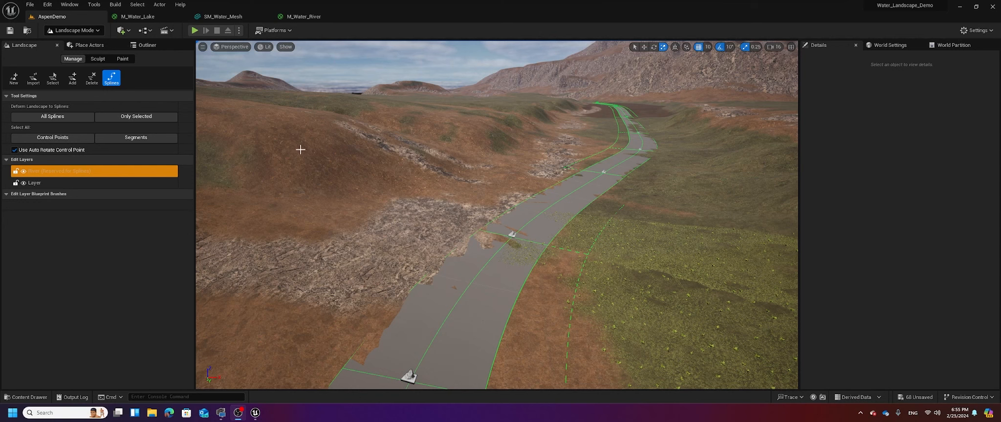
Select all landscape spline segments again and add one Material Overrides entry to their water mesh
left_click(82, 171)
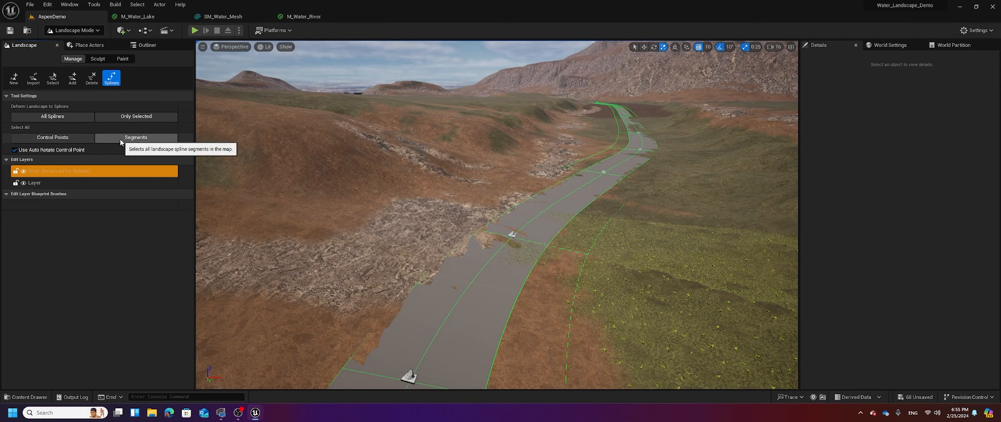
left_click(120, 138)
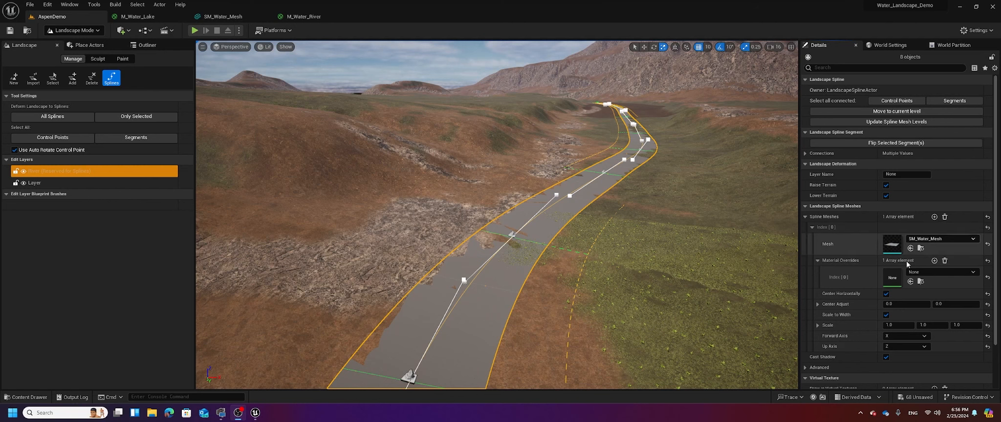
left_click(963, 274)
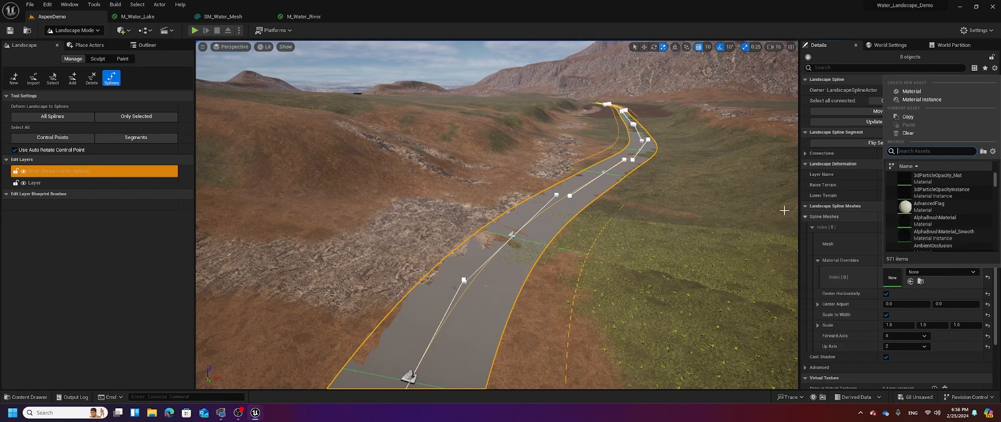
Create a material instance from M_Water_River in the Water materials folder and name it MI_Water_River_Inst
left_click(23, 402)
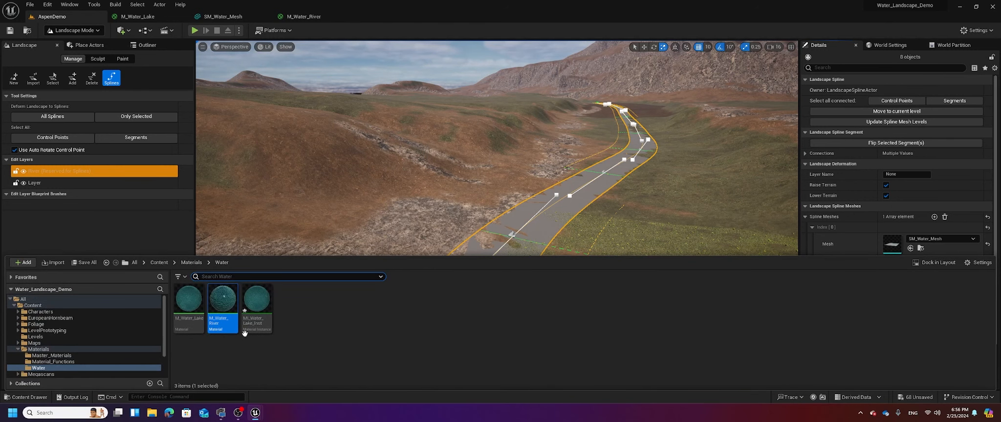
right_click(220, 321)
left_click(263, 147)
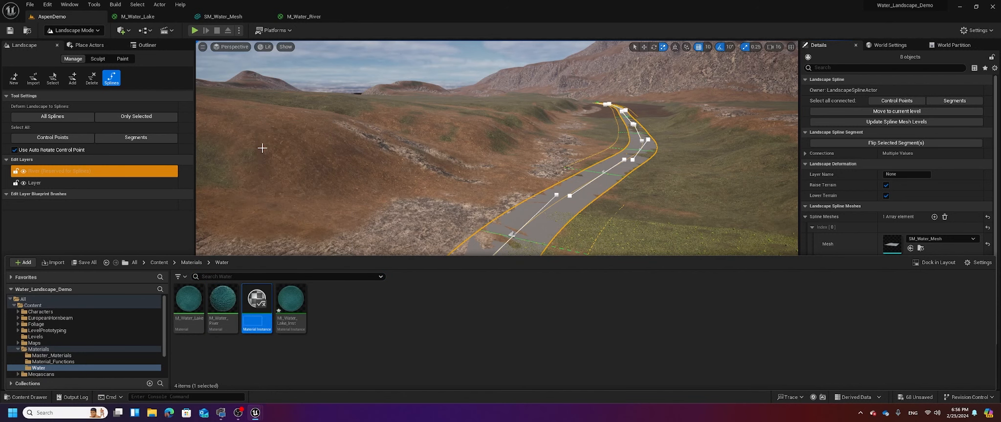
key("End")
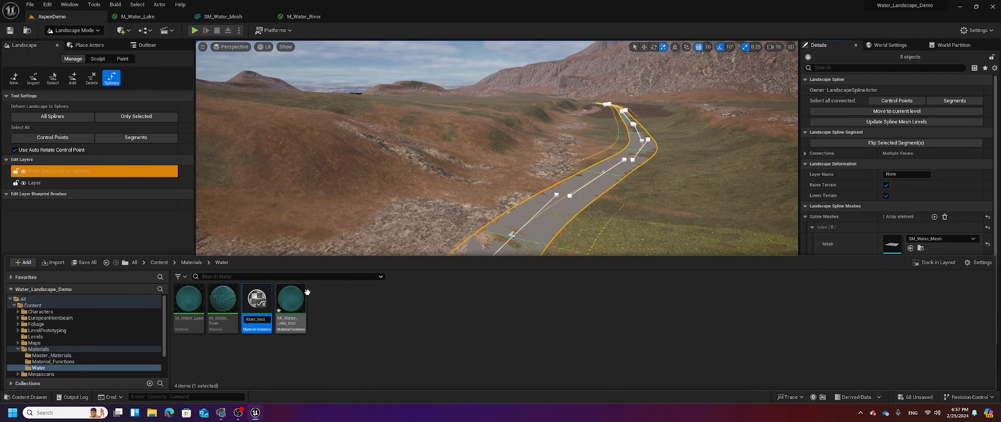
key("Home")
type("M_Water_I")
key("Return")
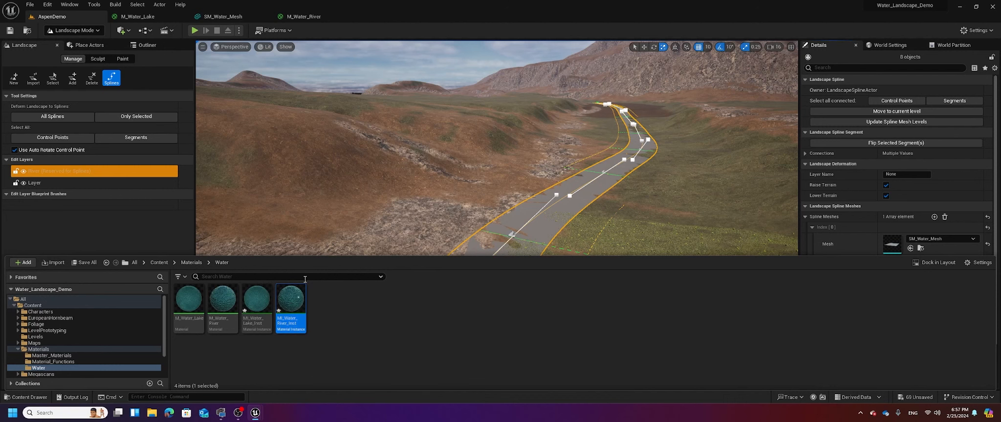
Assign MI_Water_River_Inst as the material override of the spline segments' water mesh
scroll(873, 247, "down", 3)
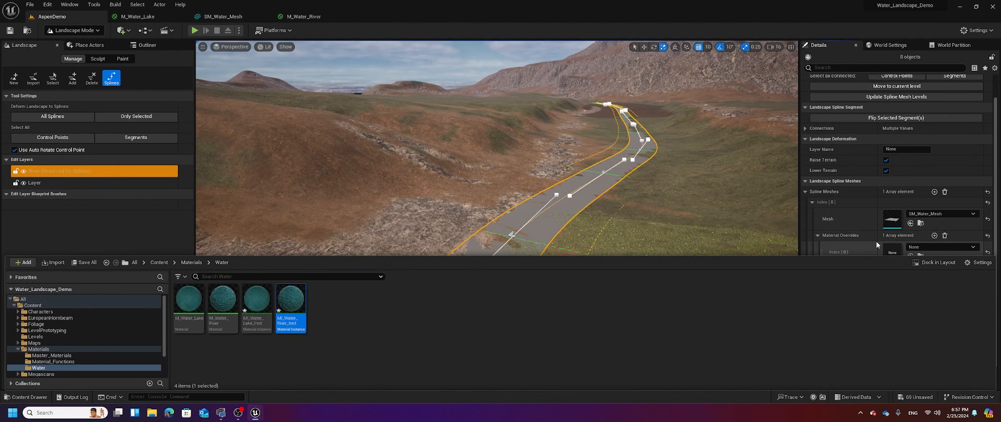
left_click(911, 235)
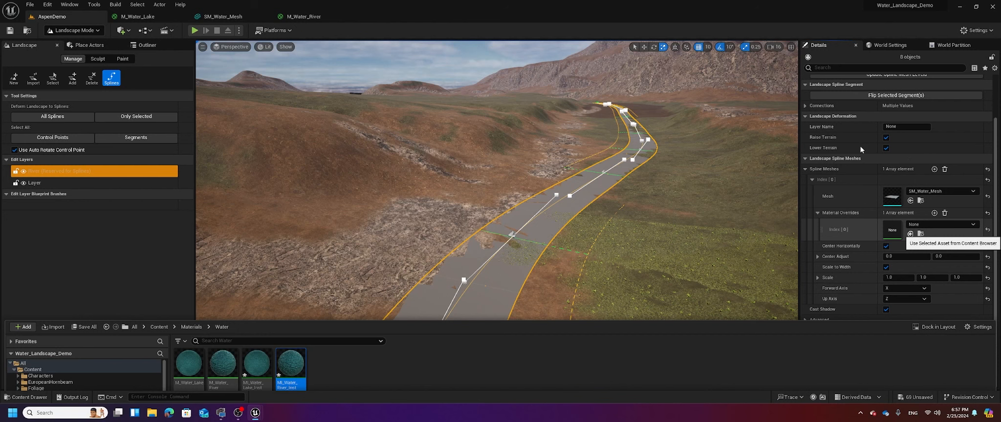
right_click_drag(644, 264, 514, 257)
key("q")
scroll(943, 163, "up", 3)
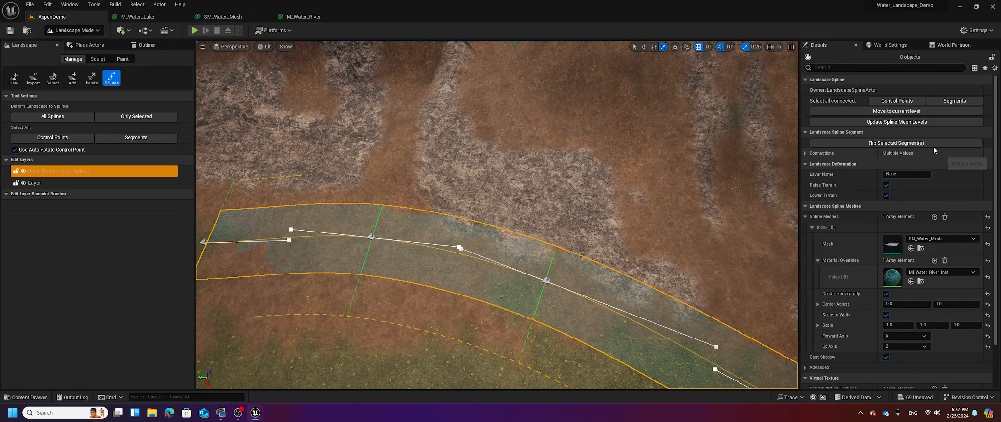
Select all connected spline control points and nudge them slightly upward
left_click(896, 100)
right_click_drag(582, 226, 584, 227)
key("w")
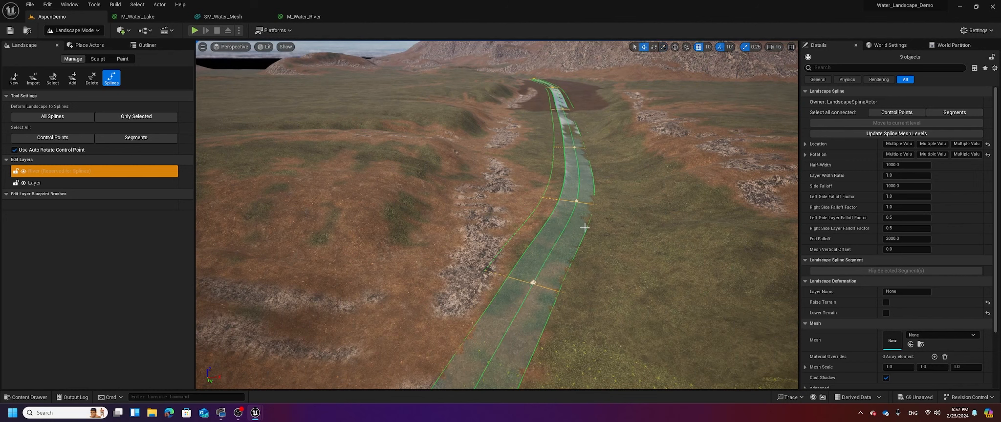
key("f")
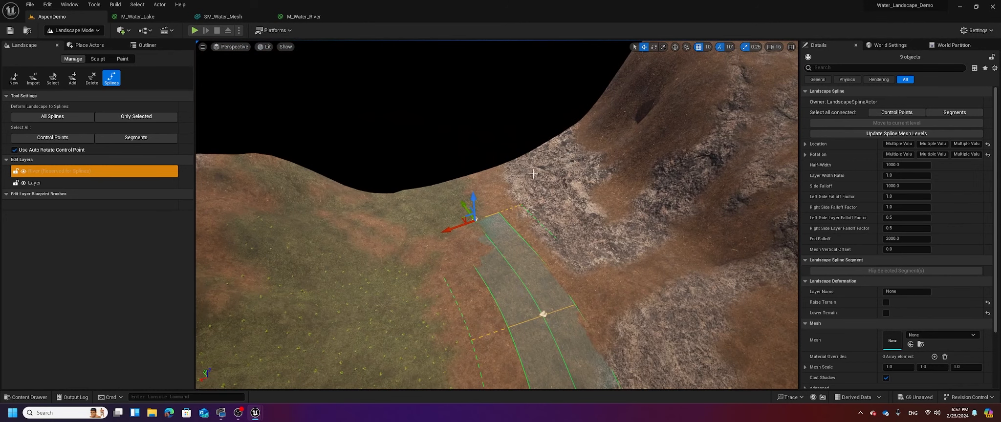
left_click_drag(473, 198, 474, 197)
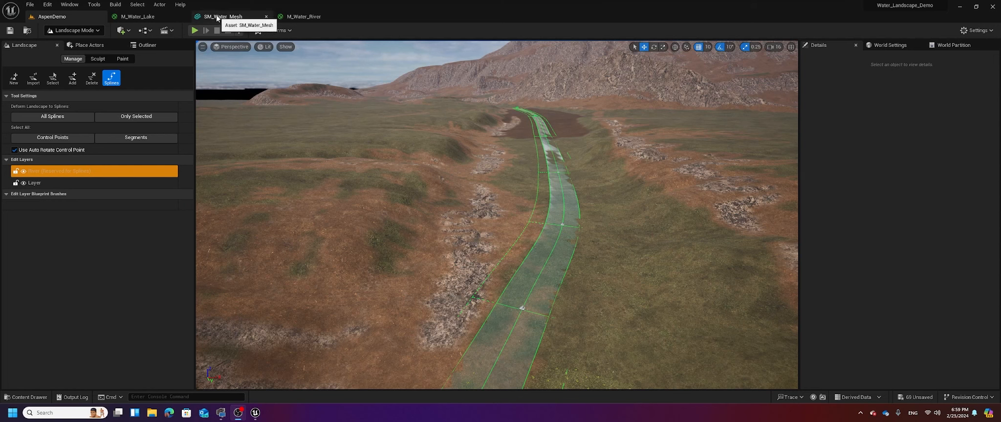
Enable Nanite support on SM_Water_Mesh in the Models content folder
left_click(29, 397)
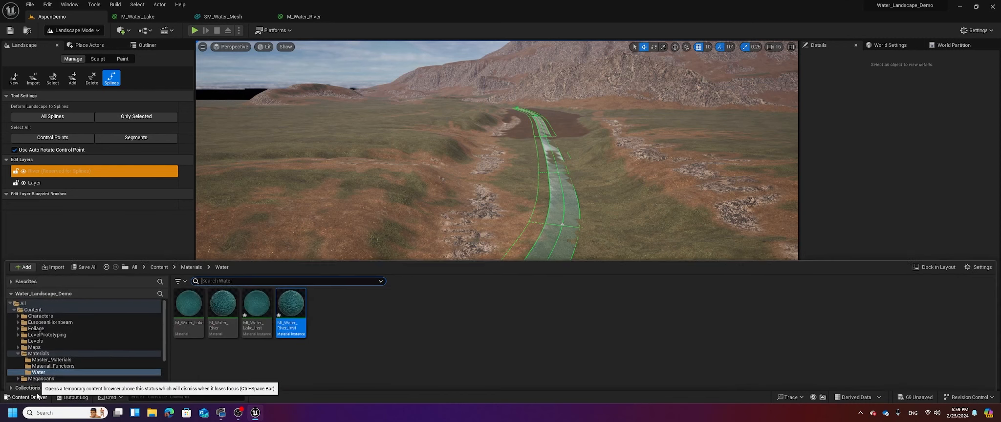
left_click(159, 263)
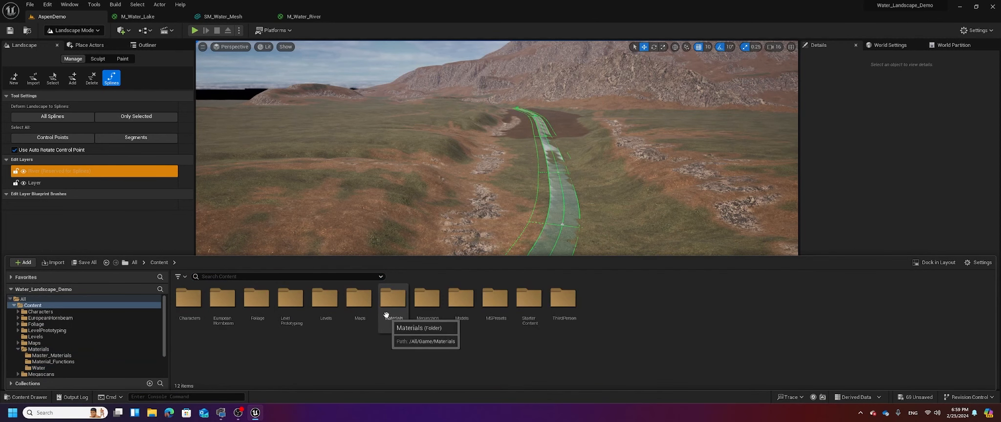
double_click(464, 298)
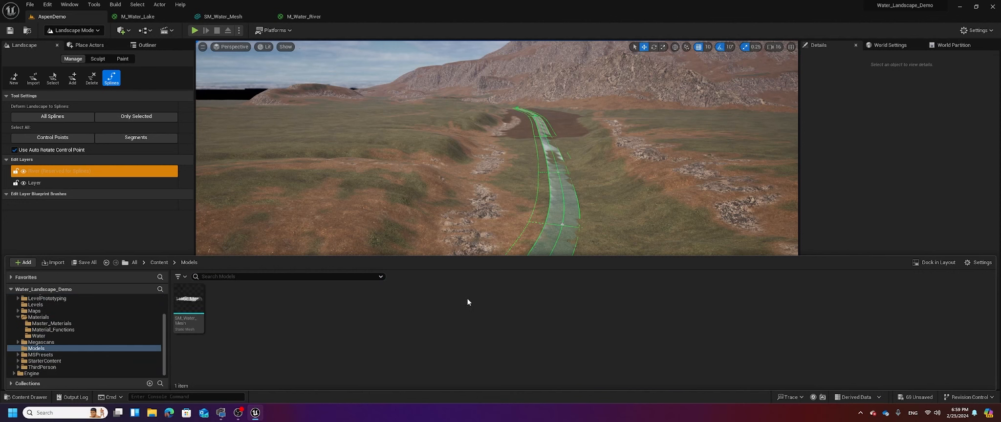
left_click(201, 304)
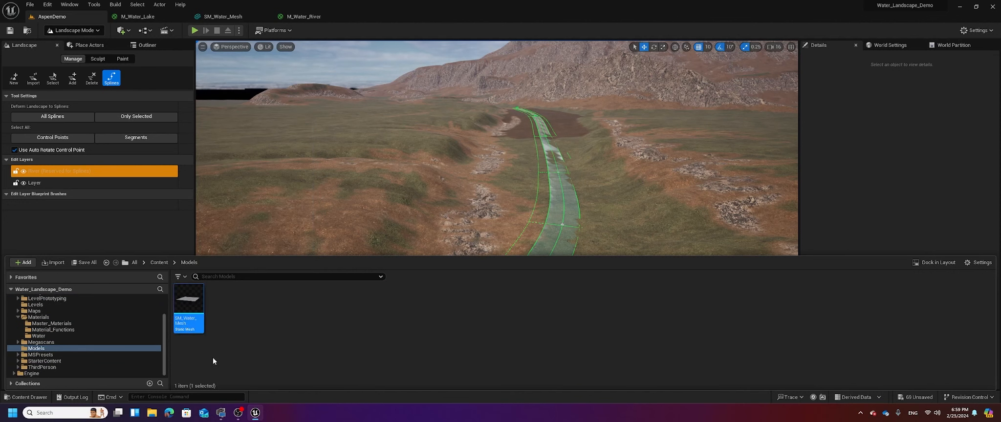
right_click(190, 319)
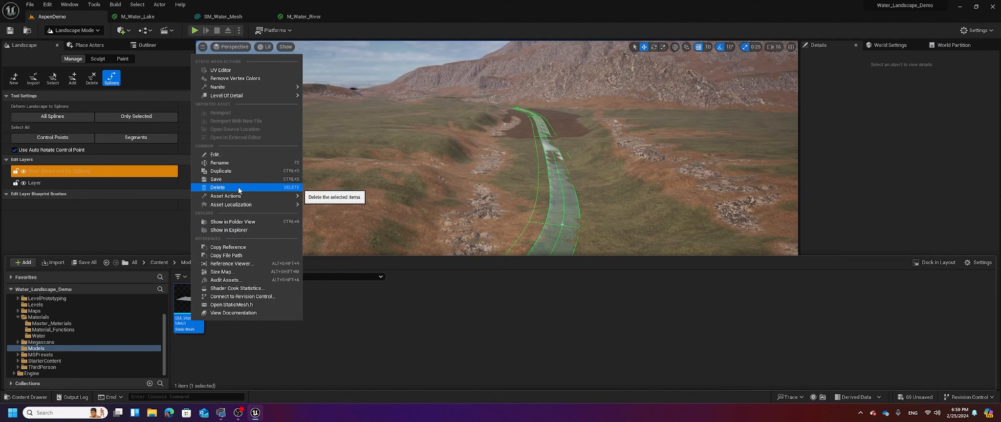
mouse_move(254, 87)
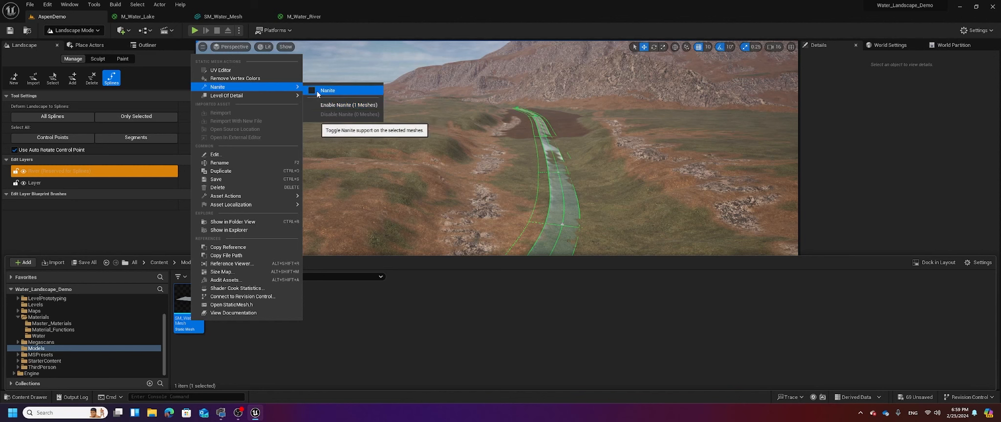
left_click(344, 104)
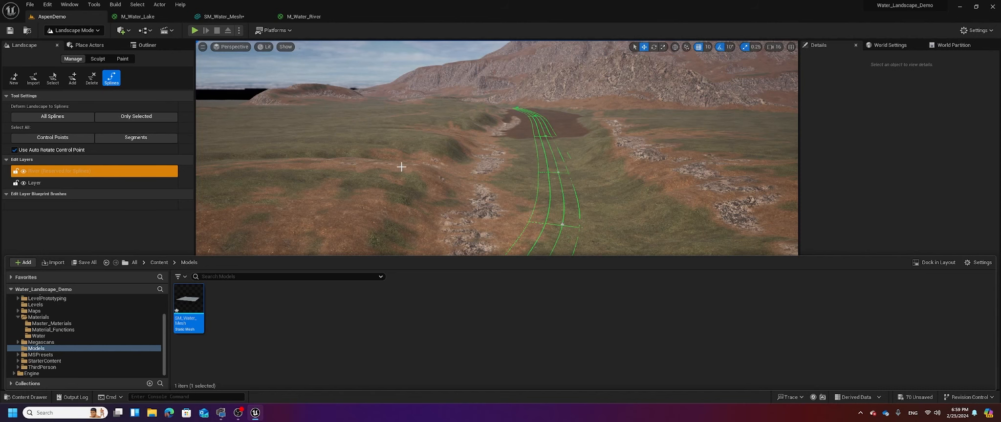
mouse_move(402, 167)
right_mouse_down()
mouse_move(469, 195)
mouse_move(547, 161)
mouse_move(205, 189)
mouse_move(408, 172)
mouse_move(374, 163)
mouse_move(396, 178)
right_mouse_up()
key("q")
key("e")
left_click(947, 44)
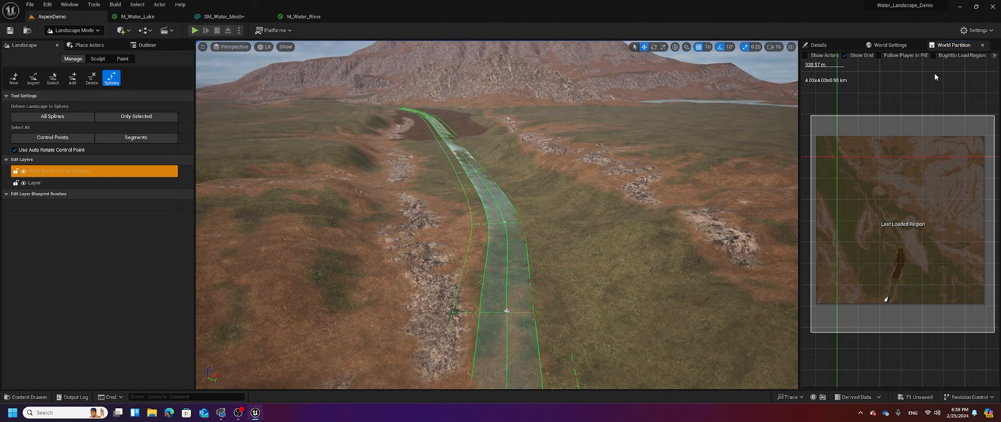
left_click(819, 46)
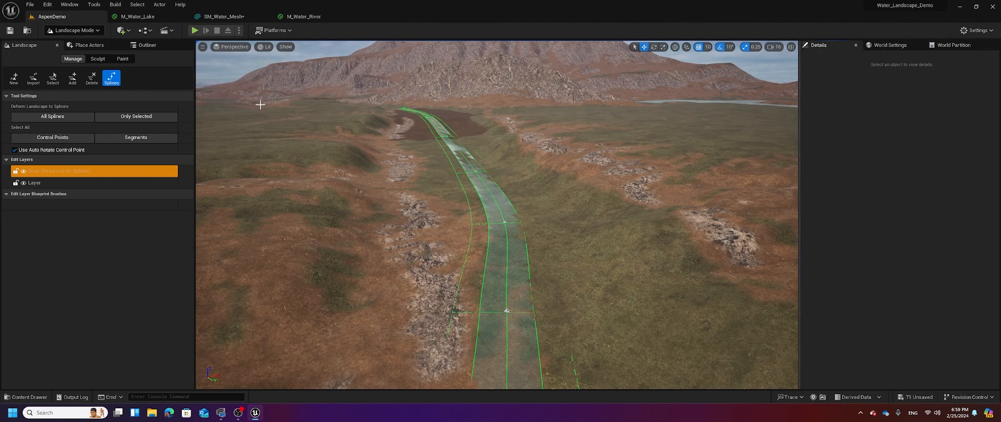
Select all control points of the river spline again and raise them together well above the riverbed
left_click(136, 137)
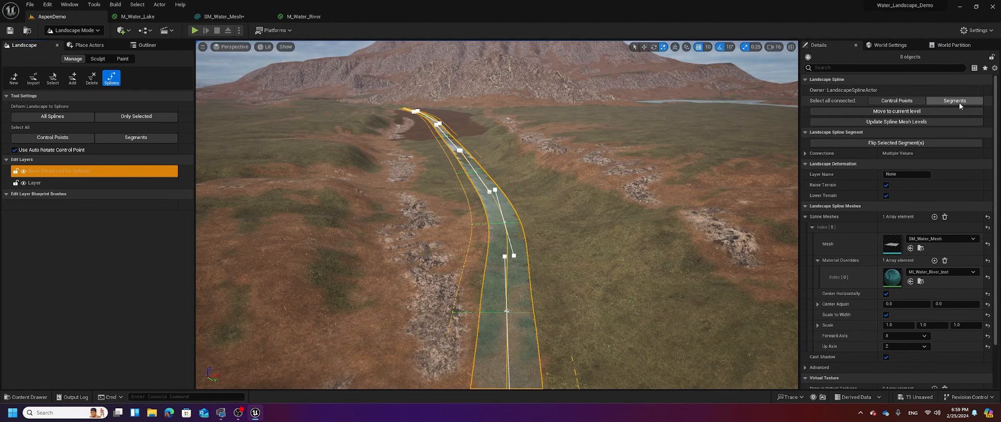
left_click(906, 101)
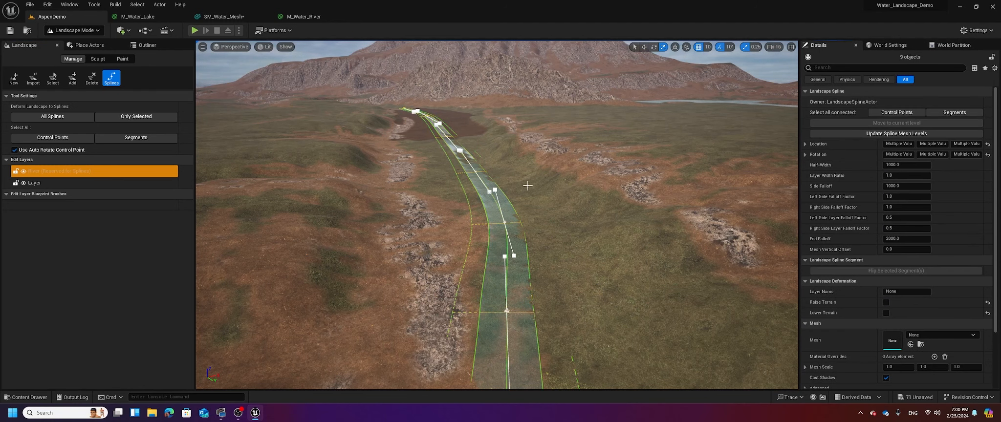
right_click_drag(537, 187, 361, 211)
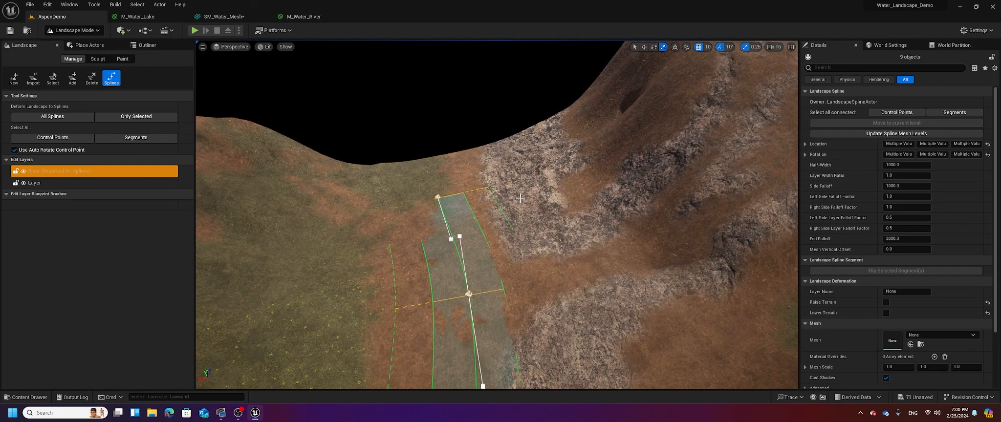
key("w")
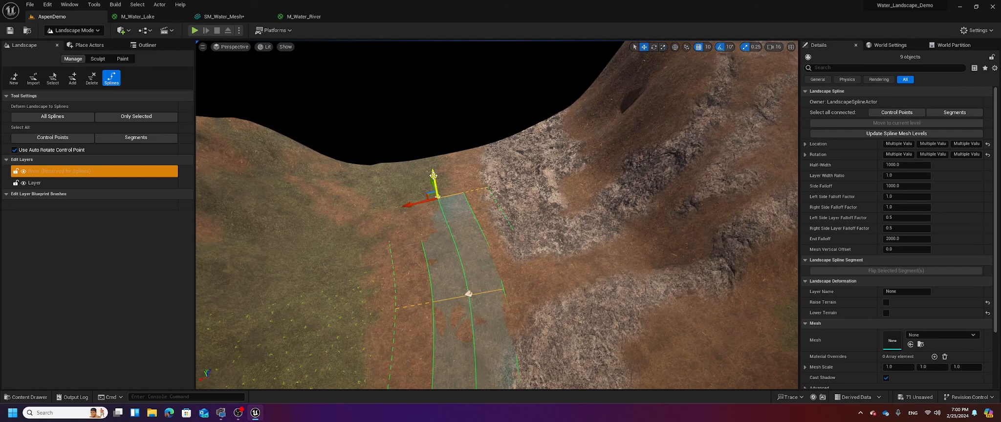
left_click_drag(433, 175, 423, 119)
right_click_drag(469, 196, 611, 180)
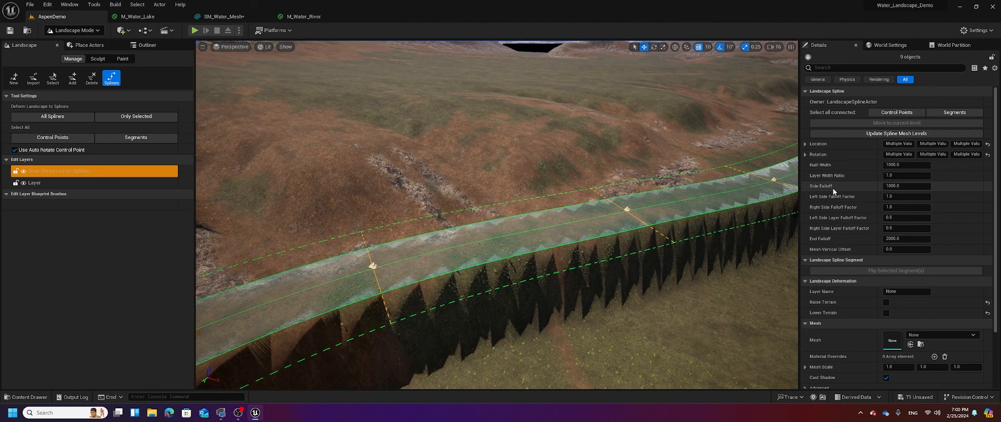
Select all connected spline segments and turn off Raise Terrain and Lower Terrain for them
scroll(856, 215, "down", 4)
scroll(857, 214, "up", 4)
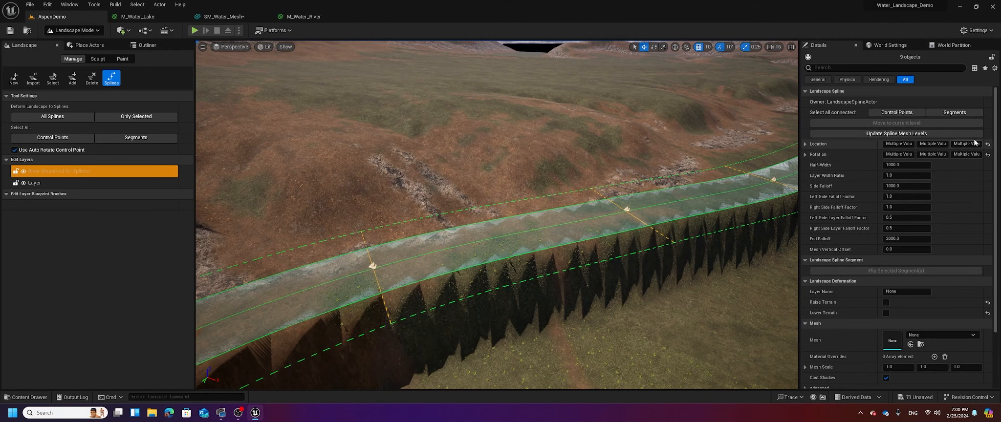
left_click(950, 115)
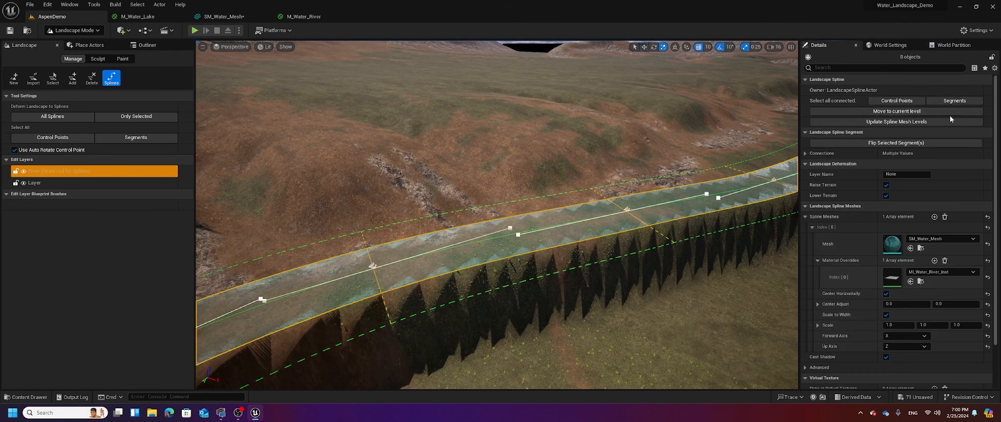
left_click(886, 186)
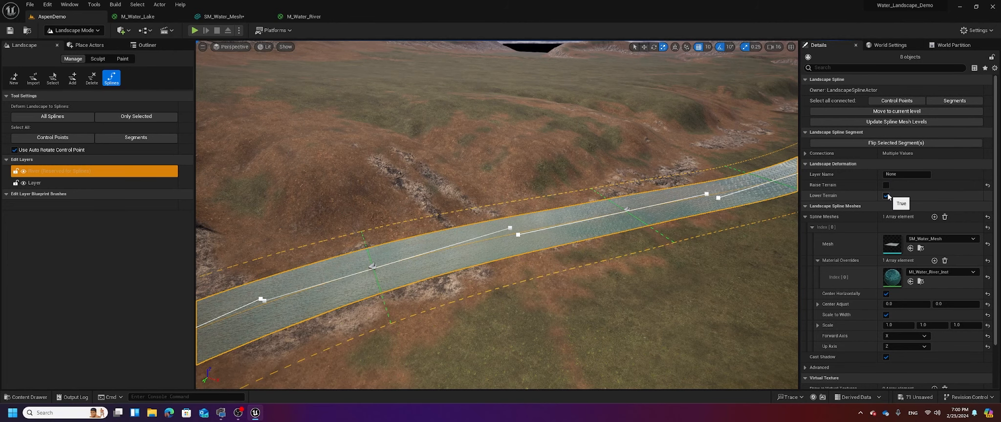
left_click(885, 195)
Select all connected control points and lower the river spline slightly toward the ground at its start
right_click_drag(497, 215, 598, 183)
right_click_drag(604, 233, 435, 239)
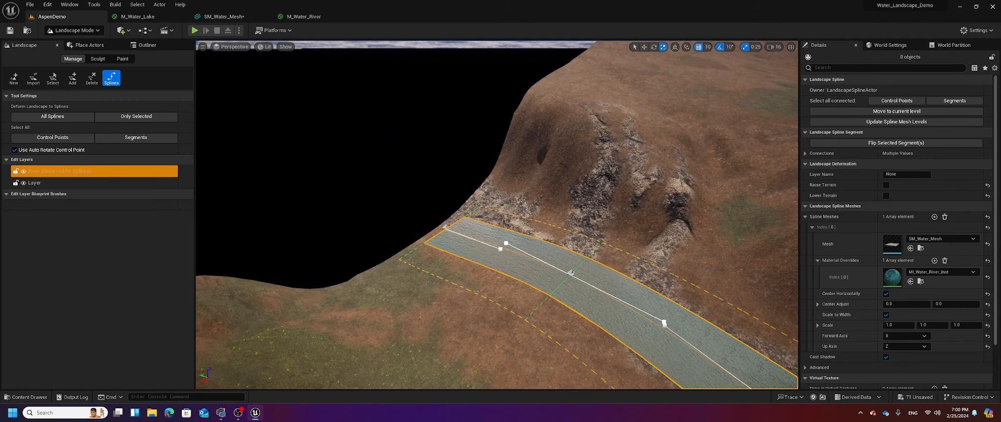
left_click(896, 101)
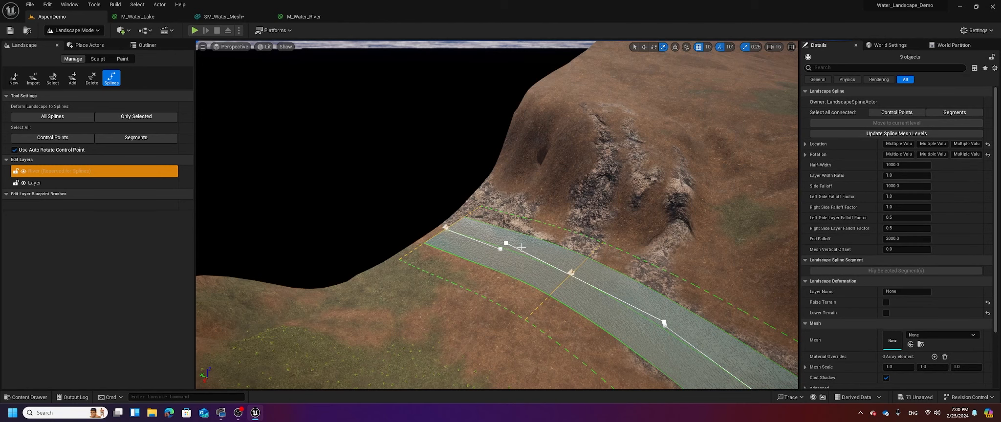
right_click_drag(466, 237, 621, 220)
right_click_drag(481, 232, 328, 242)
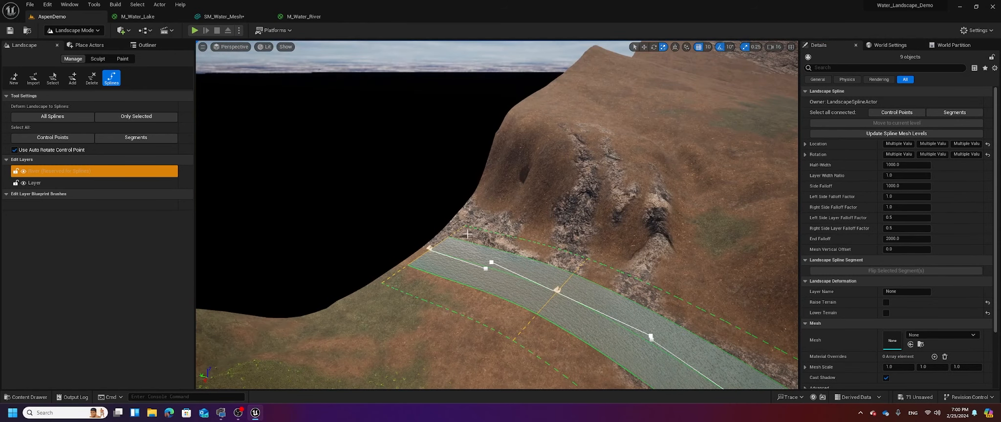
key("w")
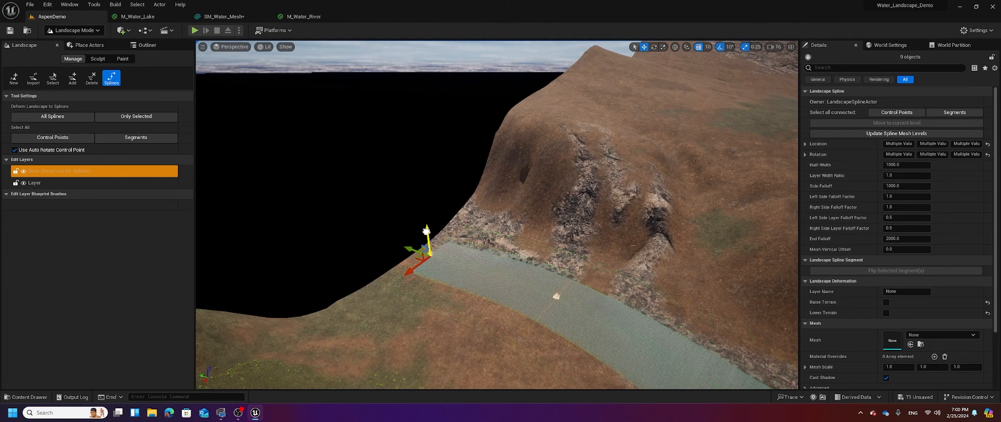
right_click_drag(571, 218, 401, 189)
key("s")
key("d")
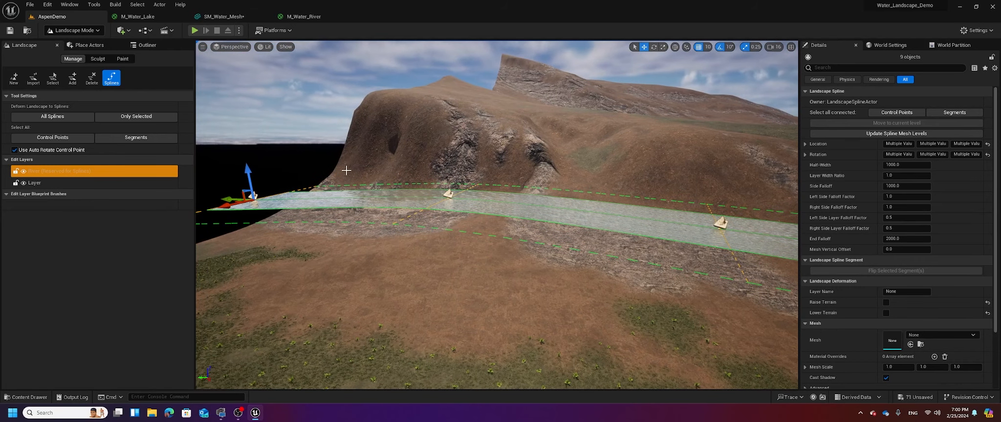
left_click_drag(247, 167, 249, 181)
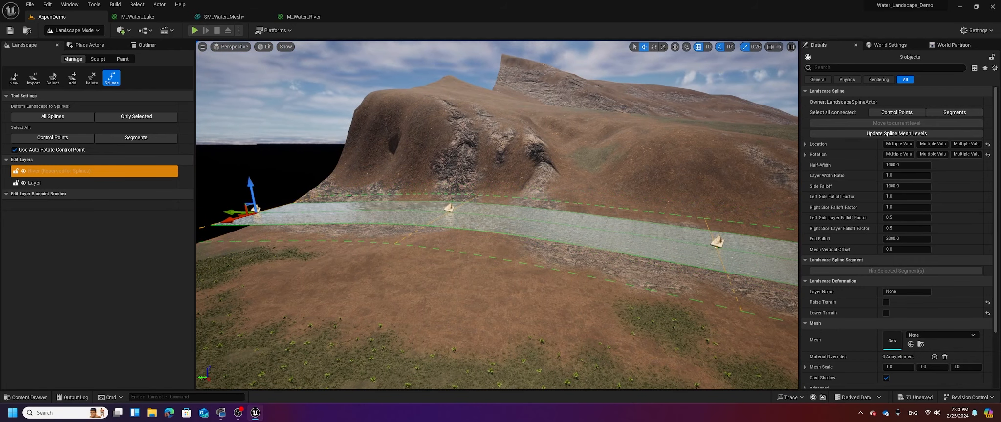
Set the Side Falloff of all selected control points to 20000
right_click_drag(250, 185, 483, 185)
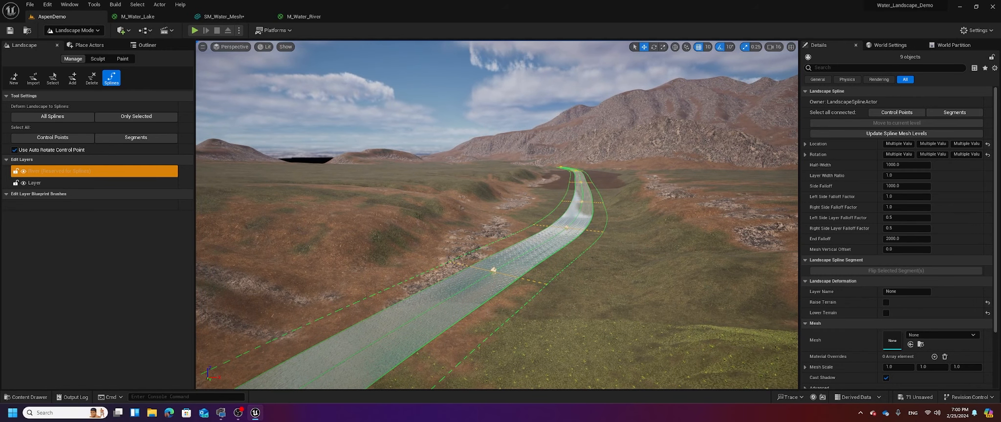
right_click_drag(292, 205, 292, 205)
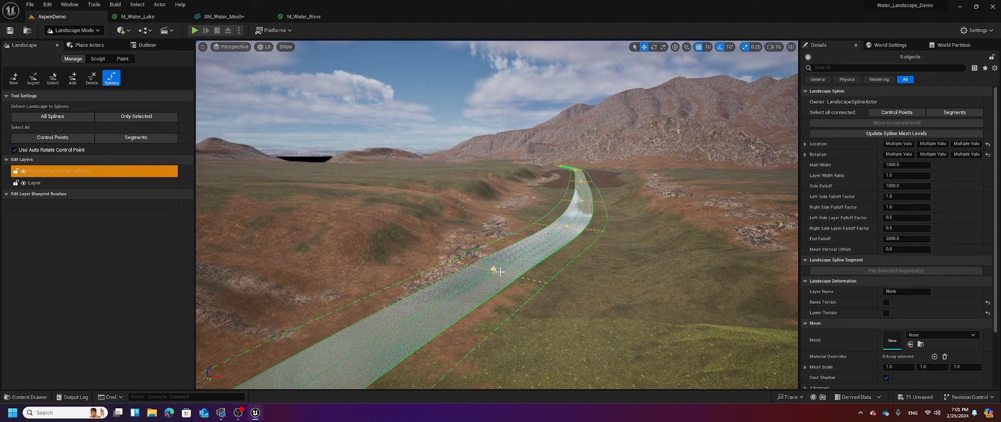
left_click(903, 186)
type("20")
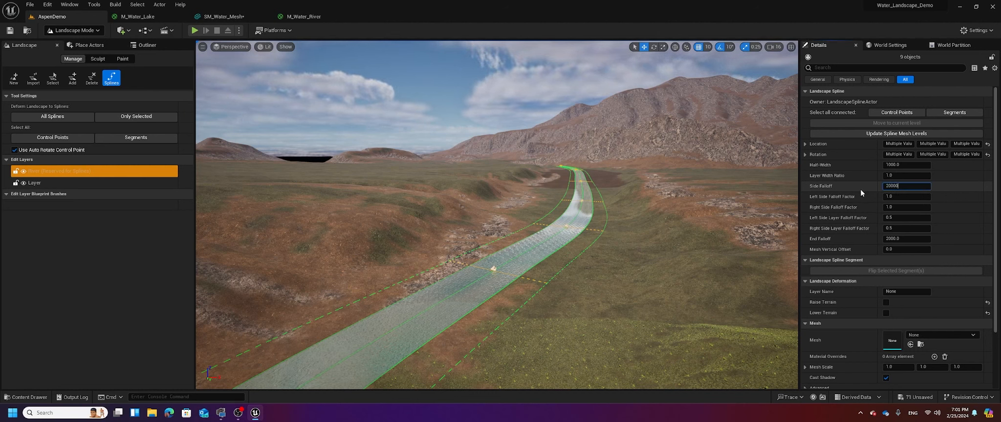
key("Return")
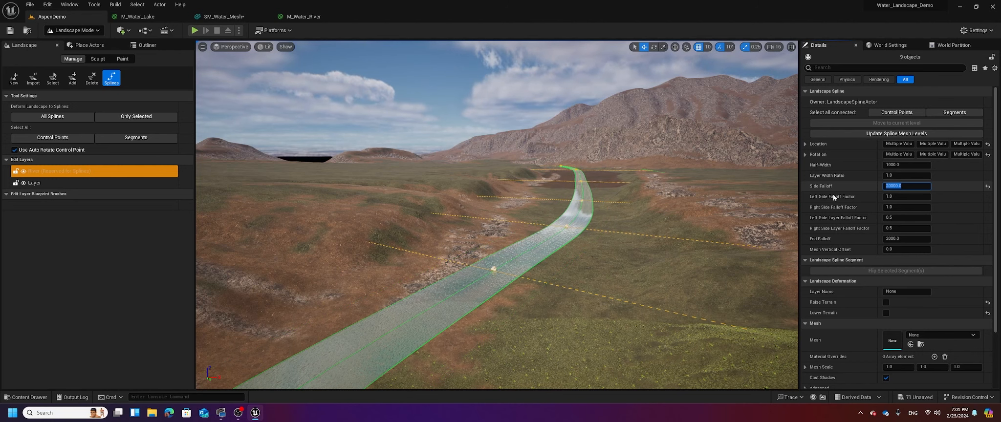
right_click_drag(668, 230, 601, 254)
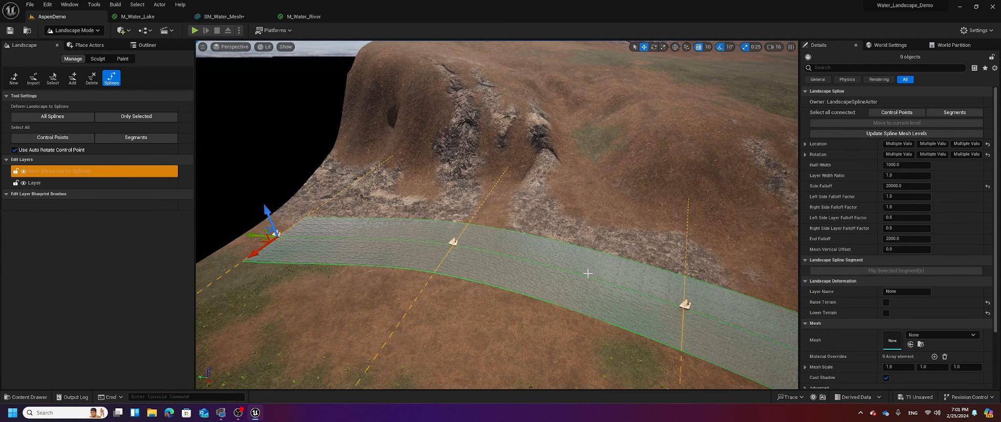
right_click_drag(583, 274, 583, 274)
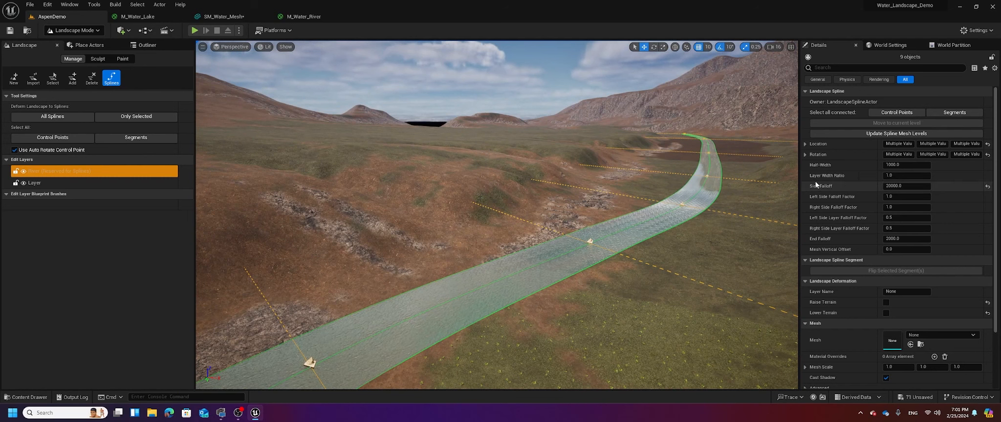
Reset the Side Falloff of all selected control points to its default and set their Half-Width to 20000
left_click(920, 186)
key("Return")
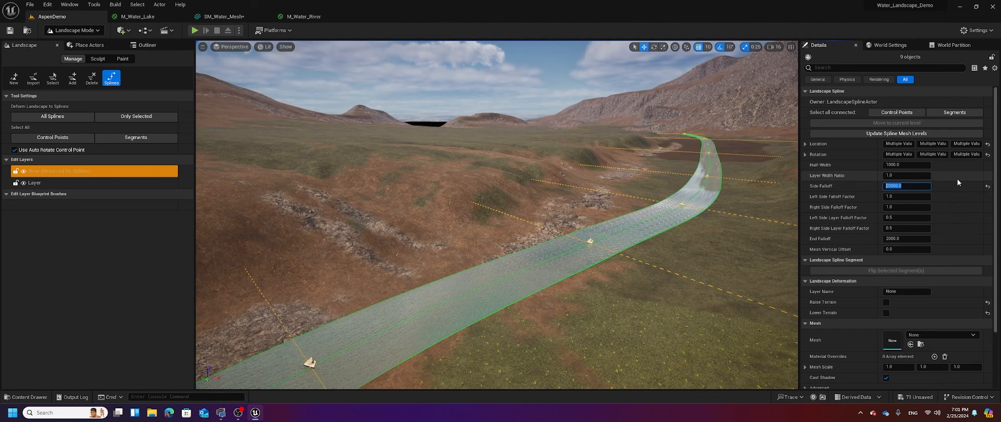
left_click(987, 188)
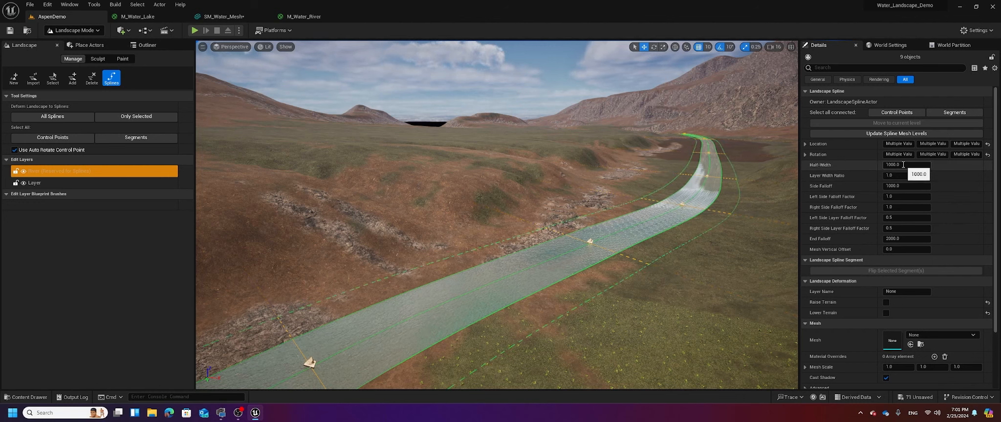
left_click(906, 165)
type("20")
key("Return")
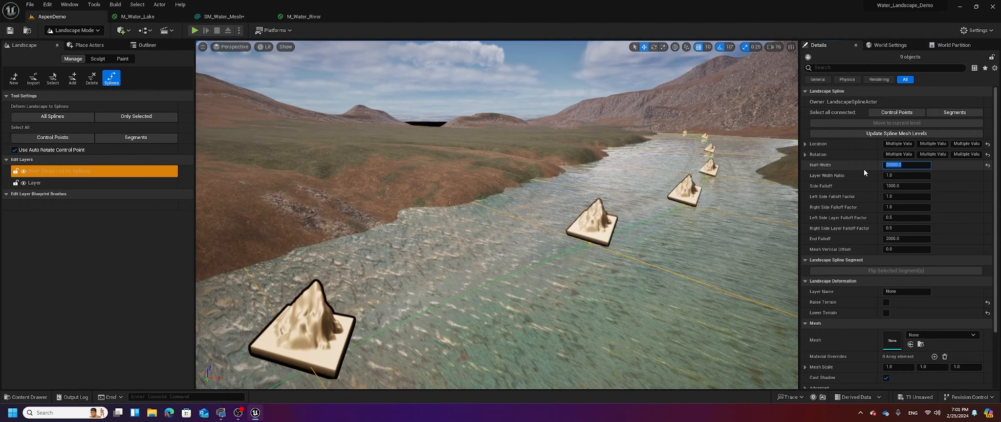
Select all connected spline segments and set the Forward Axis of their water mesh to Y
right_click_drag(636, 195, 606, 210)
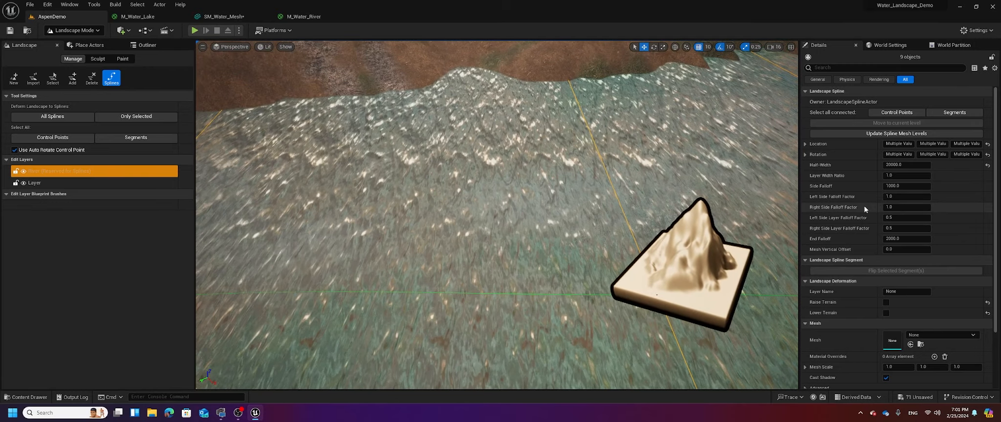
scroll(885, 197, "down", 3)
scroll(884, 201, "up", 3)
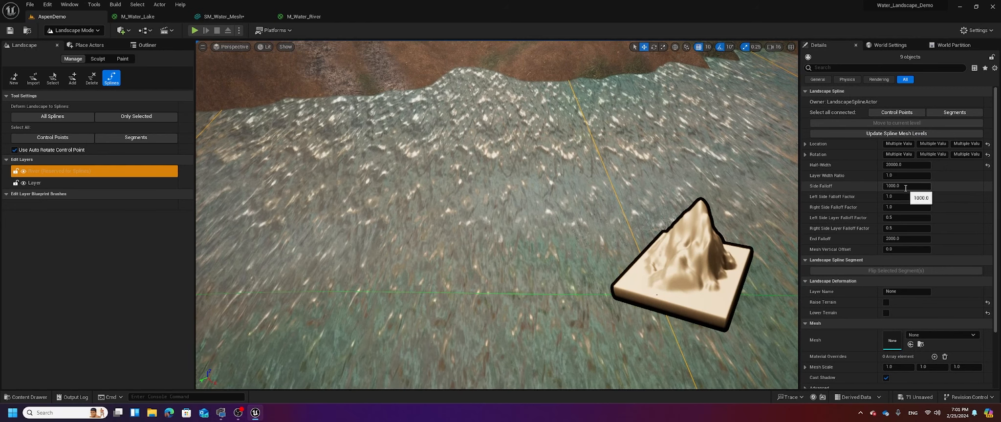
left_click(956, 112)
scroll(908, 217, "down", 2)
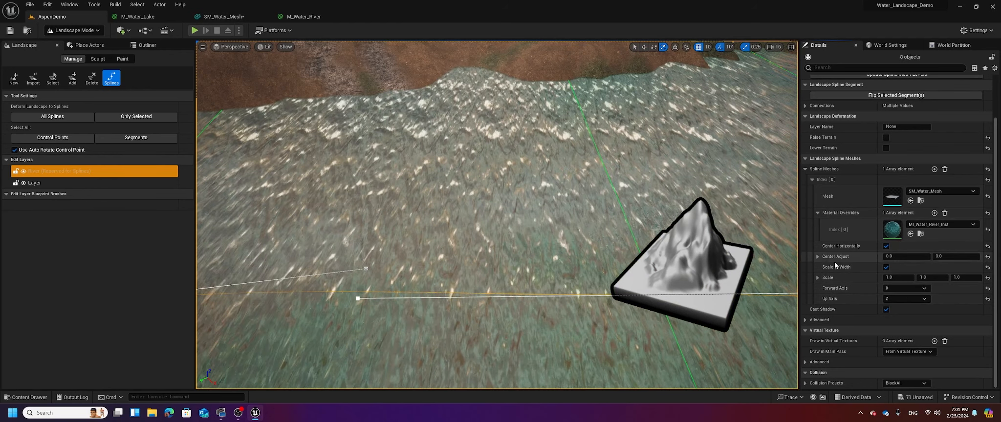
left_click(918, 289)
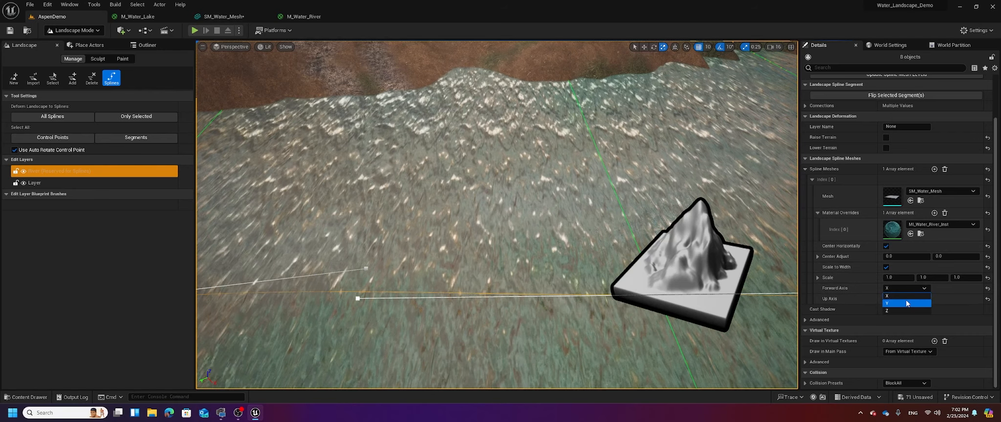
left_click(896, 304)
right_click_drag(595, 232, 552, 235)
right_click_drag(513, 195, 533, 216)
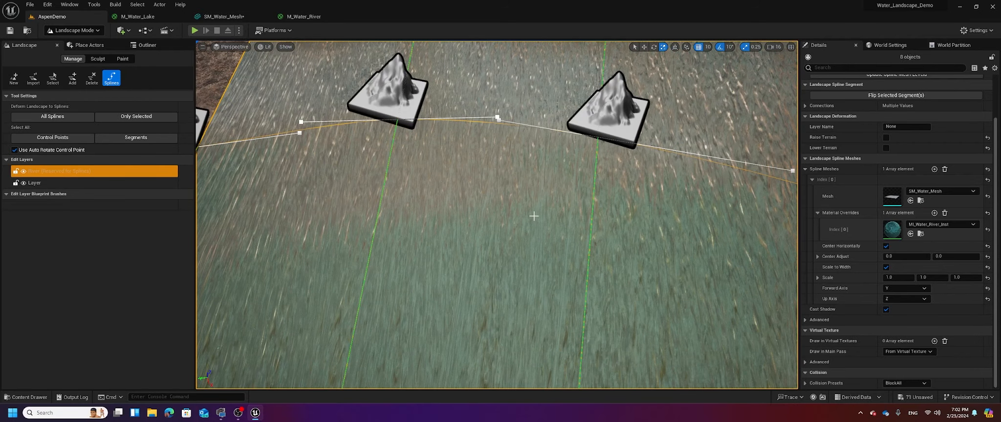
right_click_drag(541, 178, 530, 147)
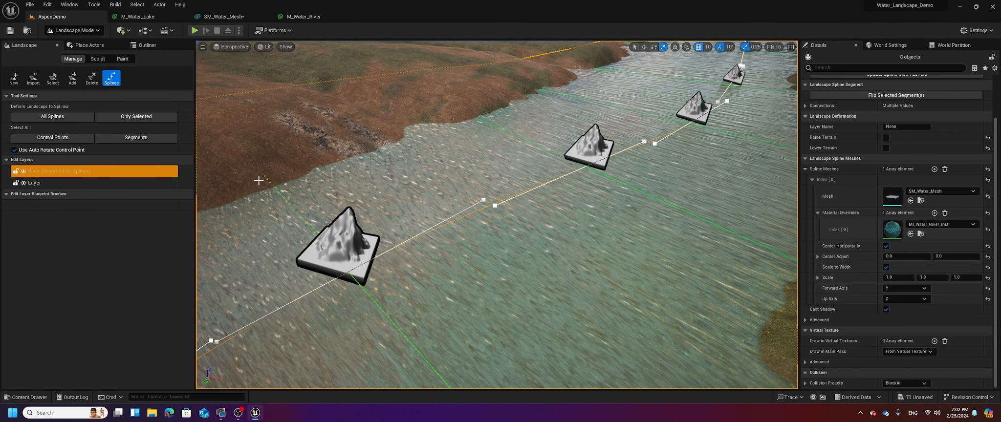
Shift the upper texture coordinate node slightly in M_Water_River, and save SM_Water_Mesh along with all other unsaved assets
left_click(304, 17)
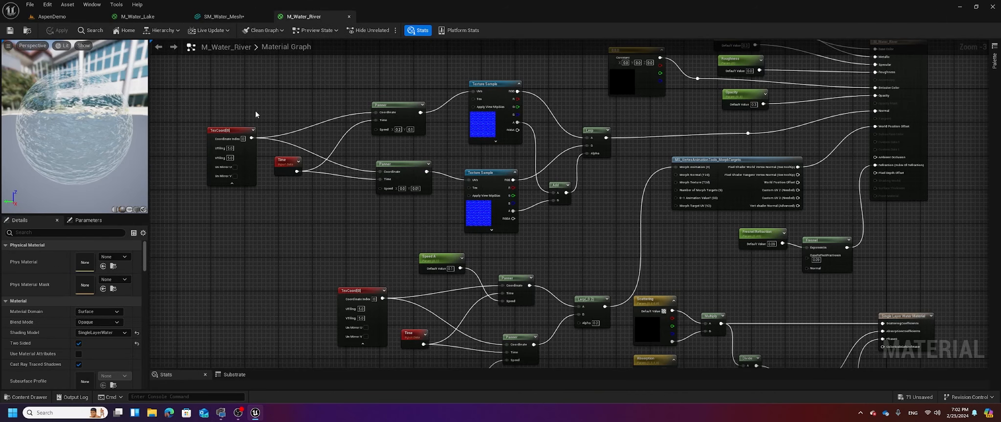
left_click_drag(228, 132, 219, 116)
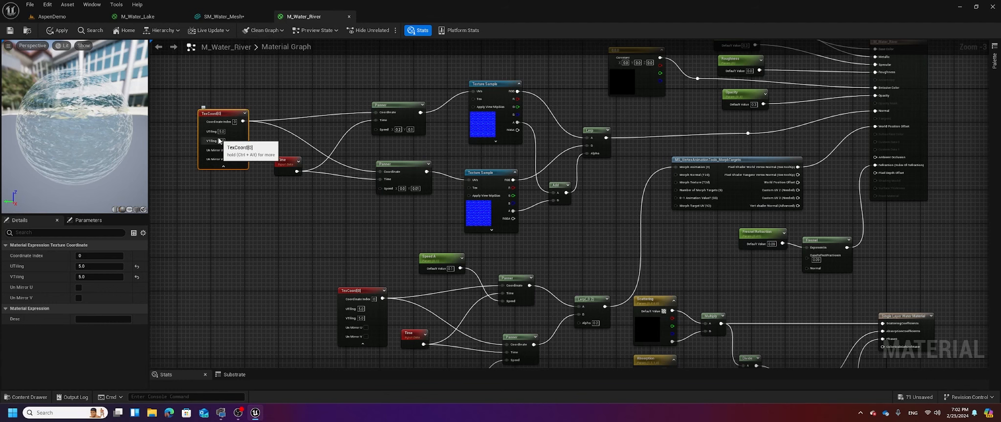
left_click(214, 17)
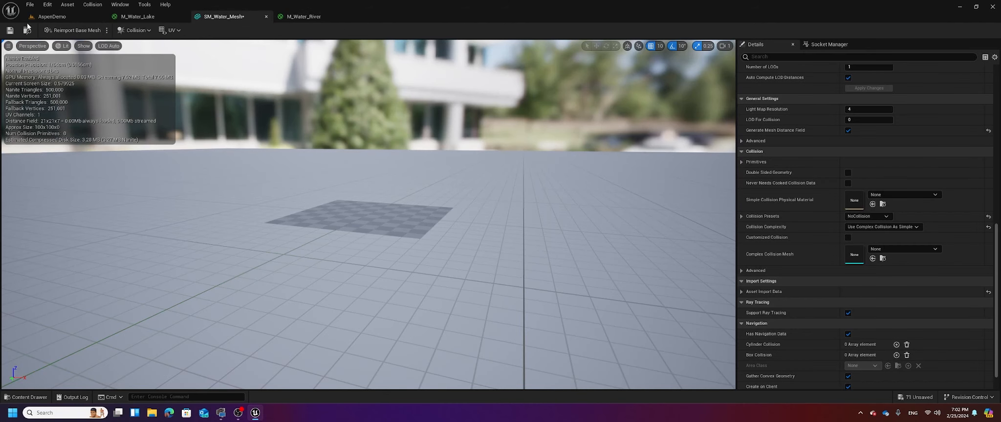
left_click(10, 31)
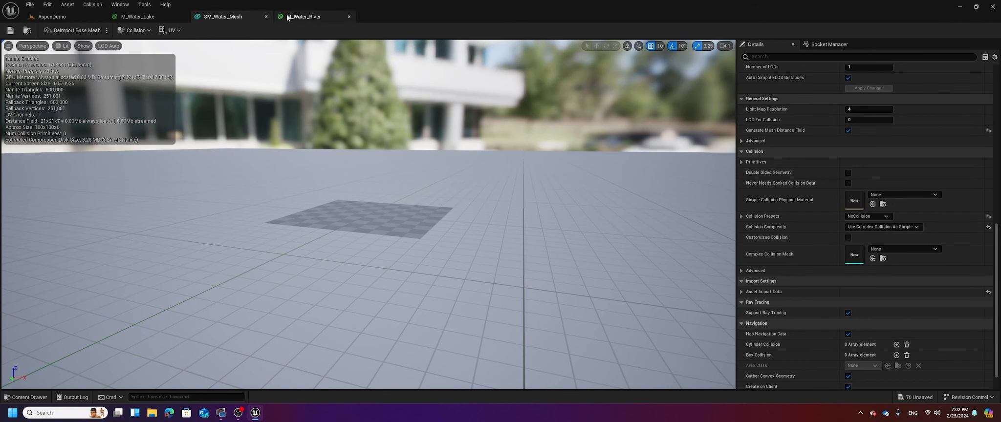
left_click(302, 16)
left_click(30, 5)
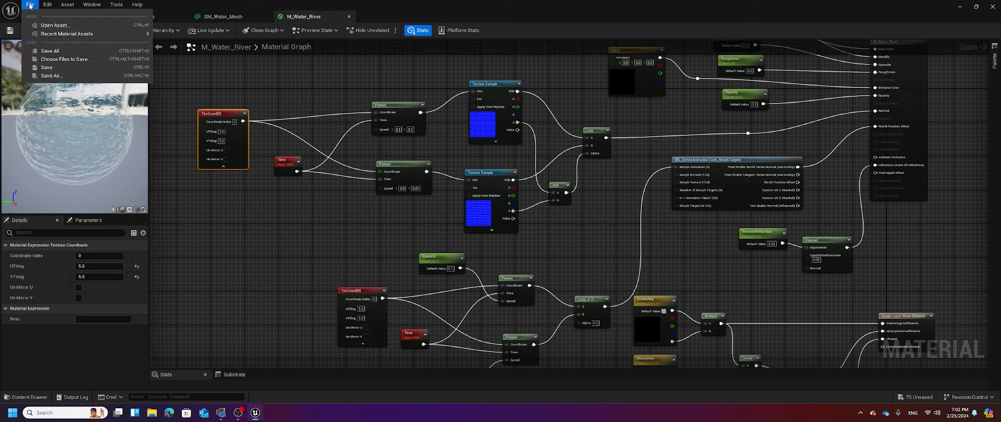
left_click(58, 44)
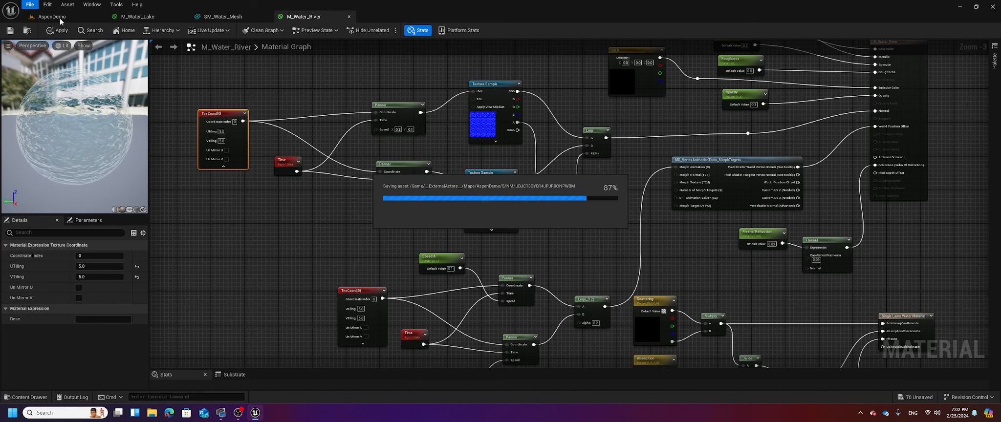
Examine the water's flow direction and surface up close along the river in the AspenDemo level
left_click(60, 17)
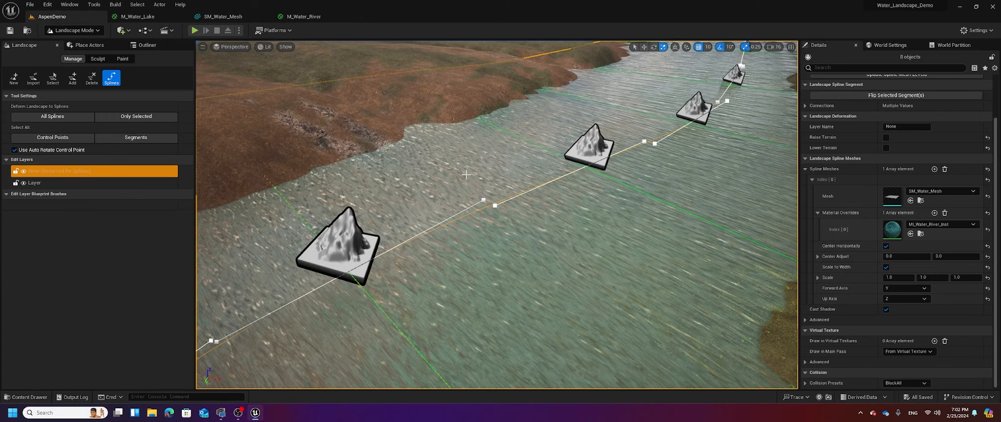
key("w")
right_click_drag(466, 174, 482, 185)
key("w")
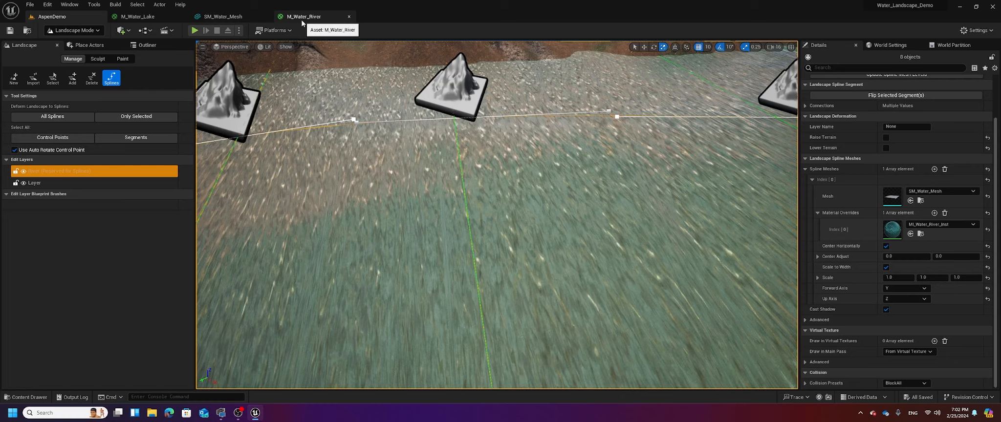
right_click_drag(481, 196, 454, 188)
key("w")
key("w")
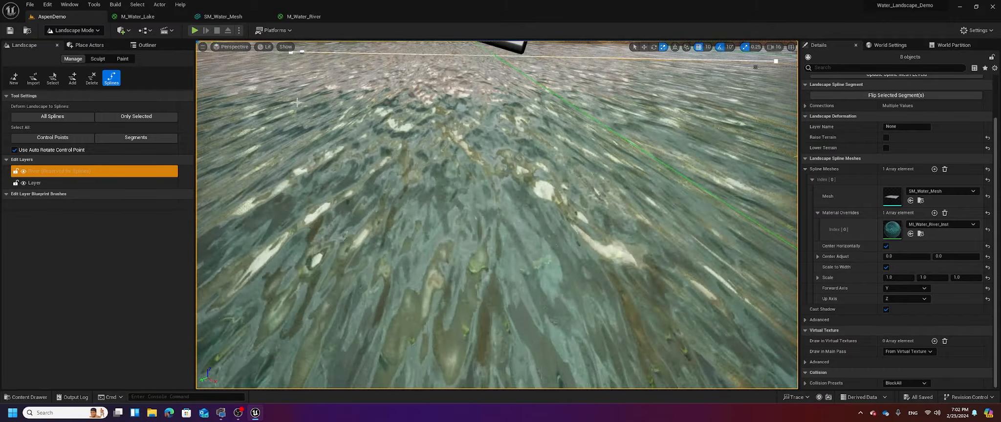
In M_Water_River, set the upper normal panner's speed to X 0, Y 0.2 and the lower one's Y speed to 0.1, and save the material
left_click(291, 19)
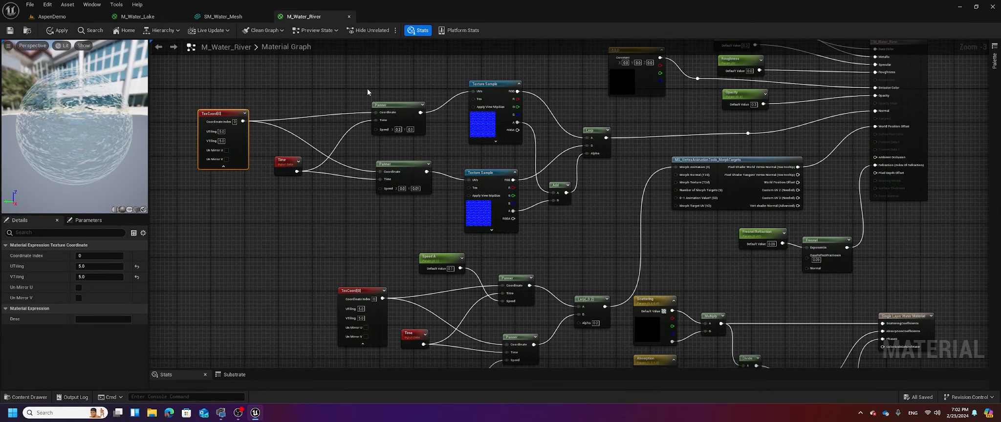
scroll(350, 82, "up", 3)
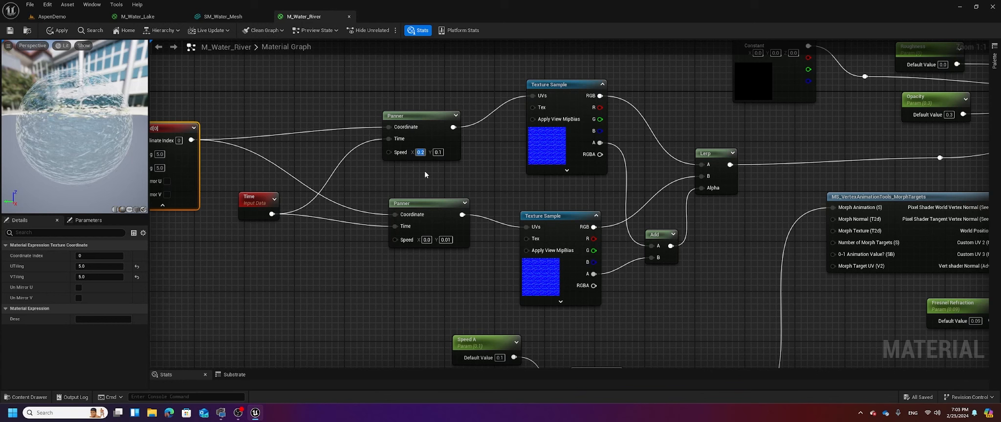
type("0")
key("Return")
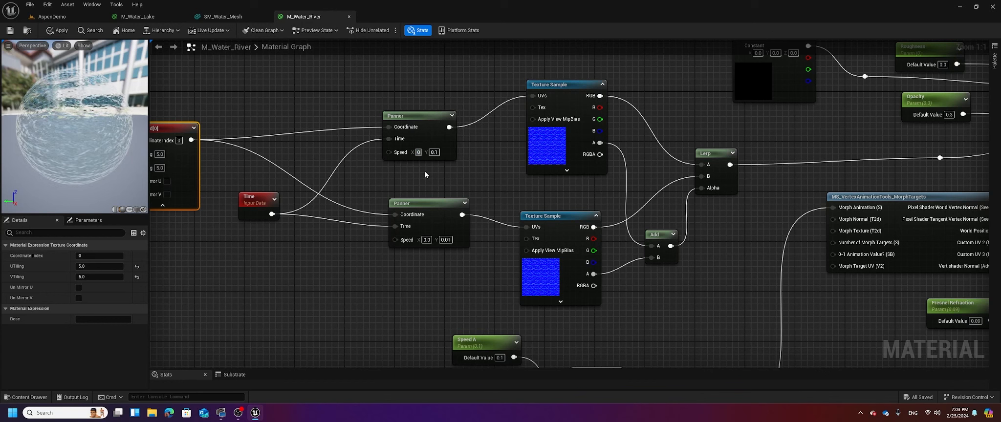
key("Tab")
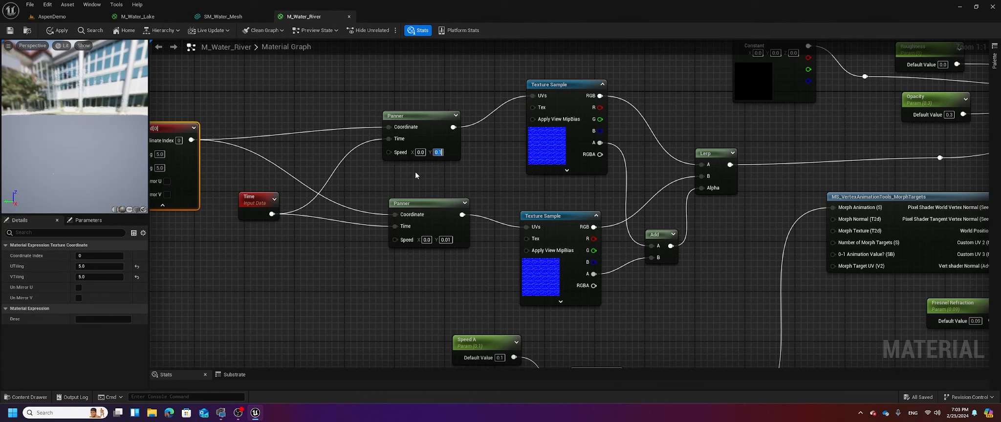
type("0.2")
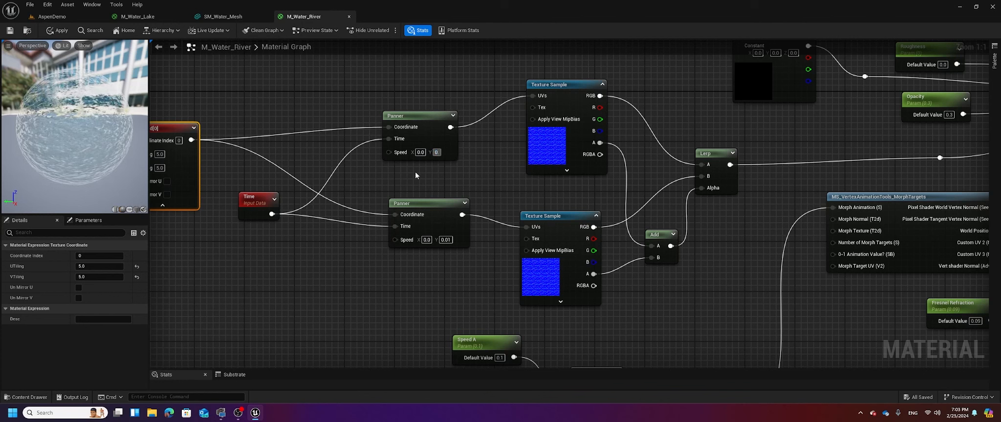
key("Return")
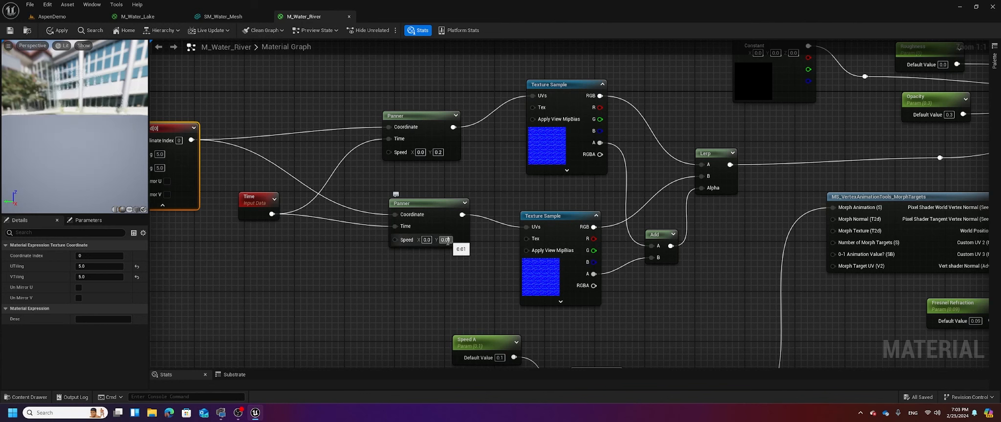
type("0.1")
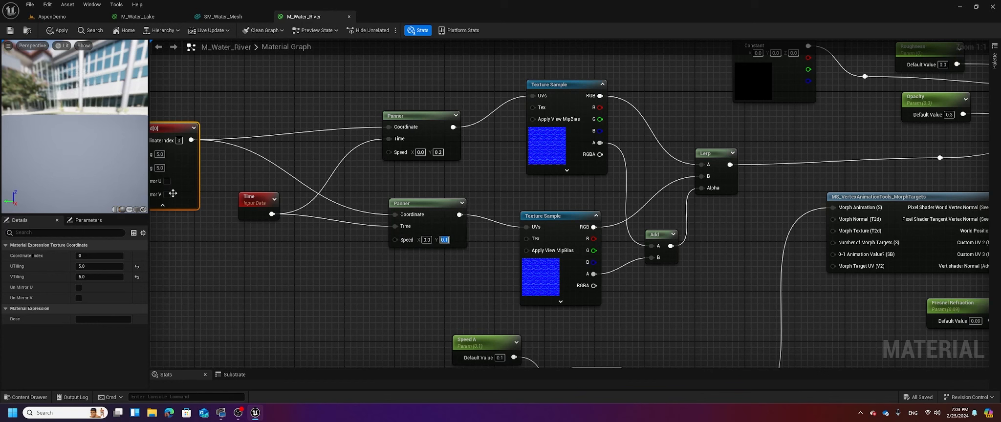
left_click(14, 31)
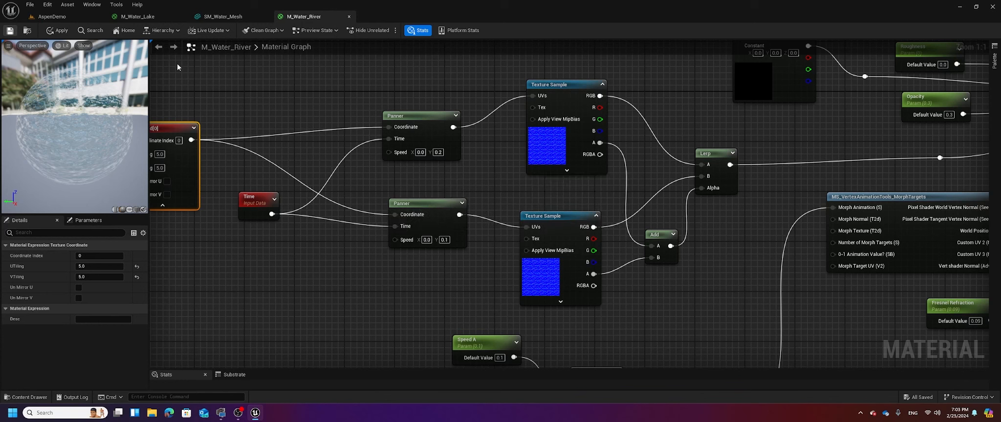
In AspenDemo, adjust the height of the river's far end control point and lower the control point before it to about Z -803
left_click(53, 16)
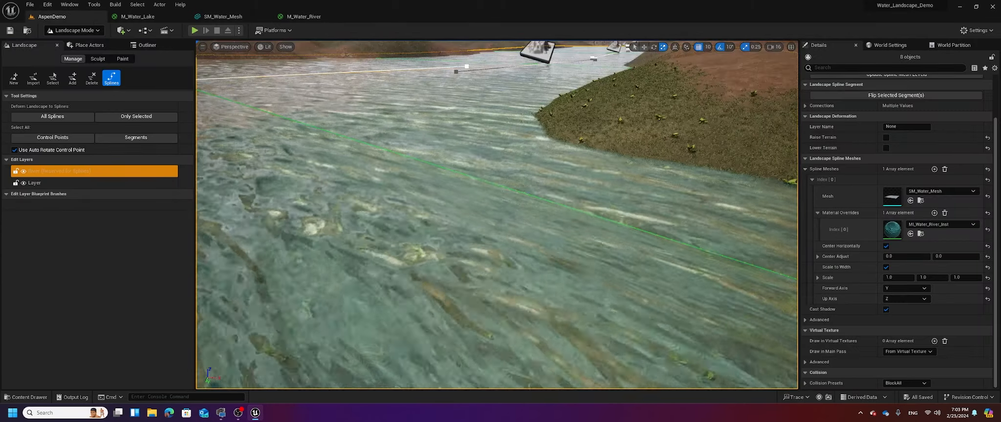
right_click_drag(496, 215, 513, 169)
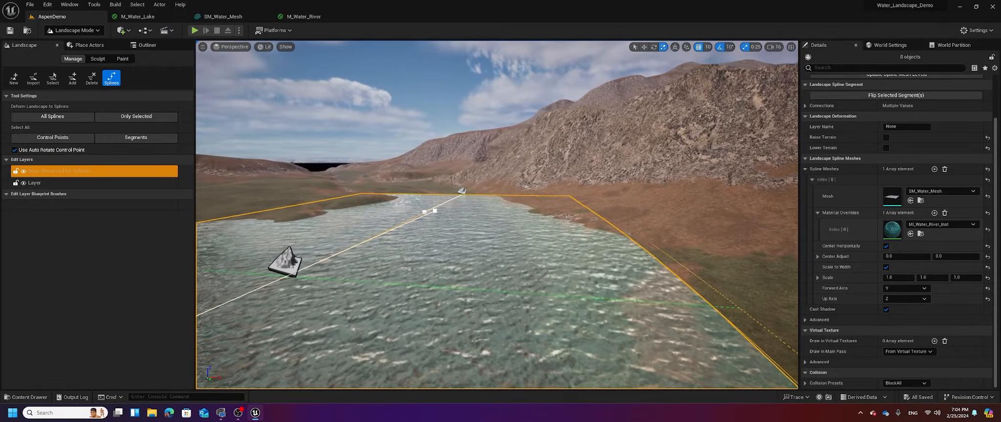
right_click_drag(513, 169, 430, 223)
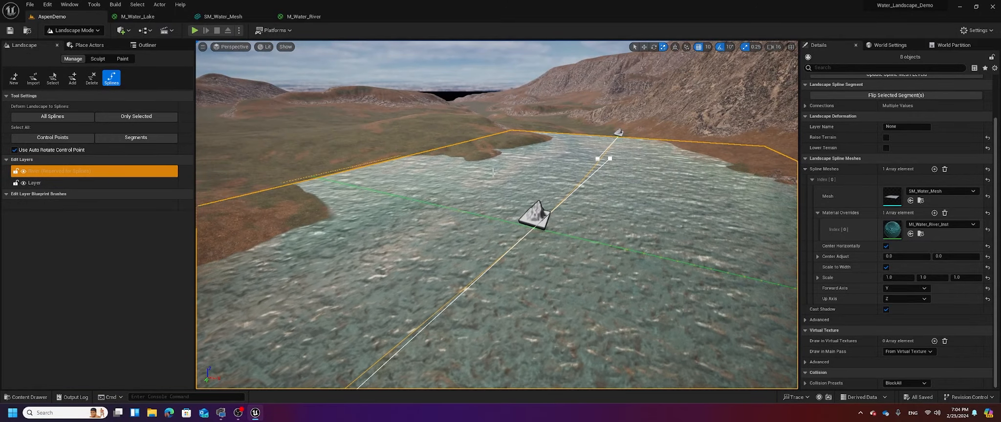
right_click_drag(530, 208, 510, 208)
right_click_drag(384, 158, 517, 190)
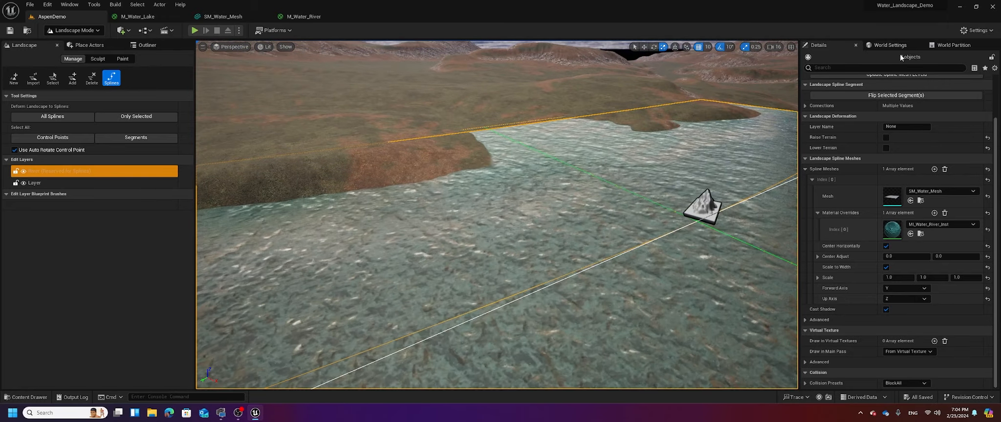
scroll(892, 110, "up", 2)
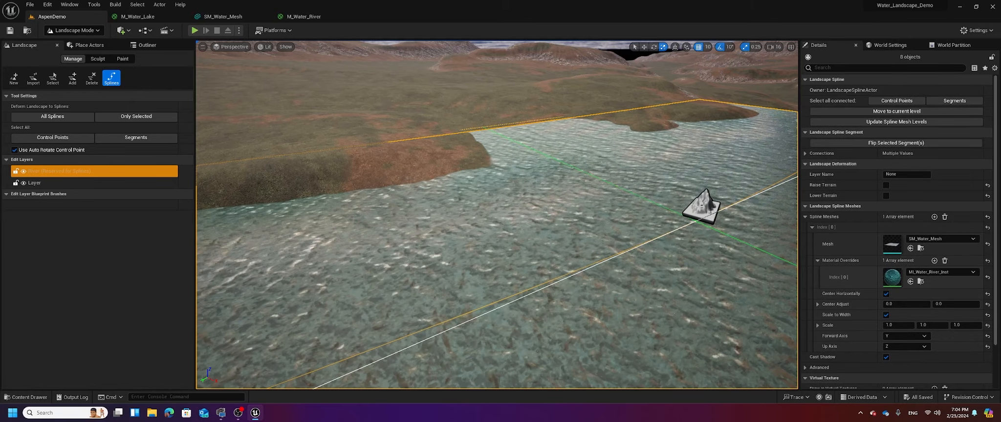
left_click(700, 207)
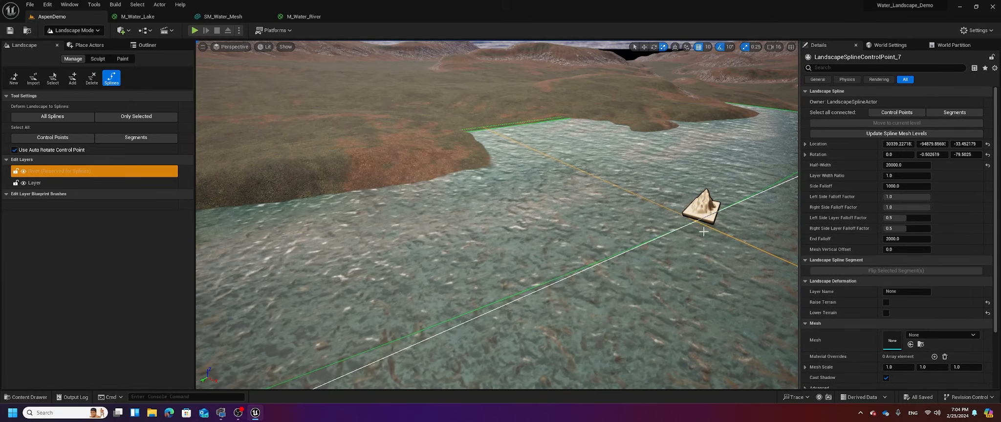
right_click_drag(677, 234, 767, 220)
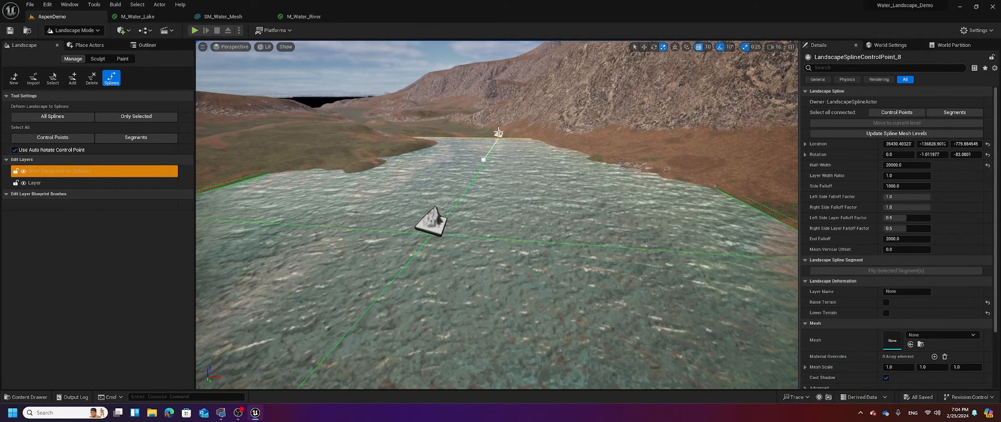
left_click_drag(499, 116, 500, 120)
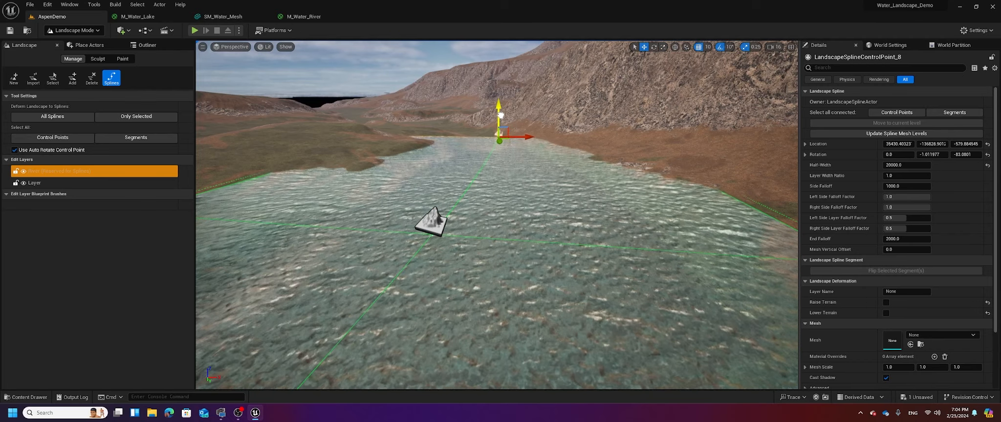
left_click_drag(501, 115, 500, 119)
right_click_drag(544, 214, 540, 213)
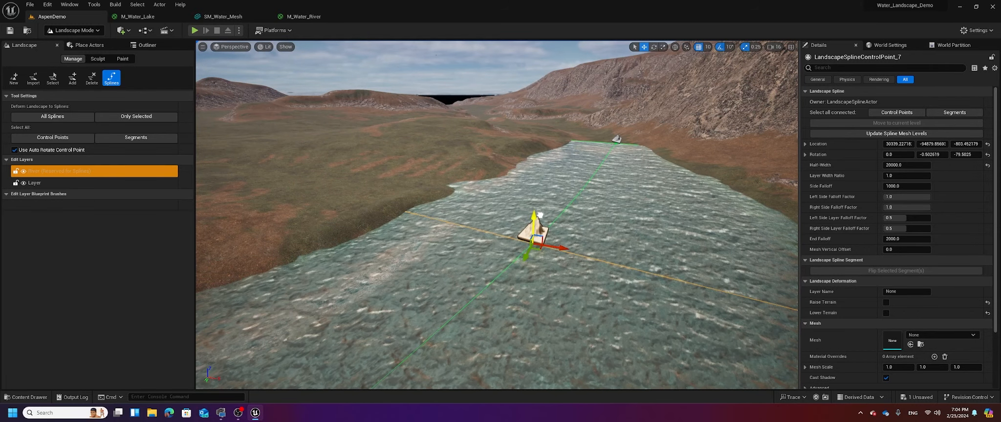
Play-test AspenDemo by walking the character across the river's water surface and onto the grassy bank, and end the play session
right_click_drag(540, 215, 440, 217)
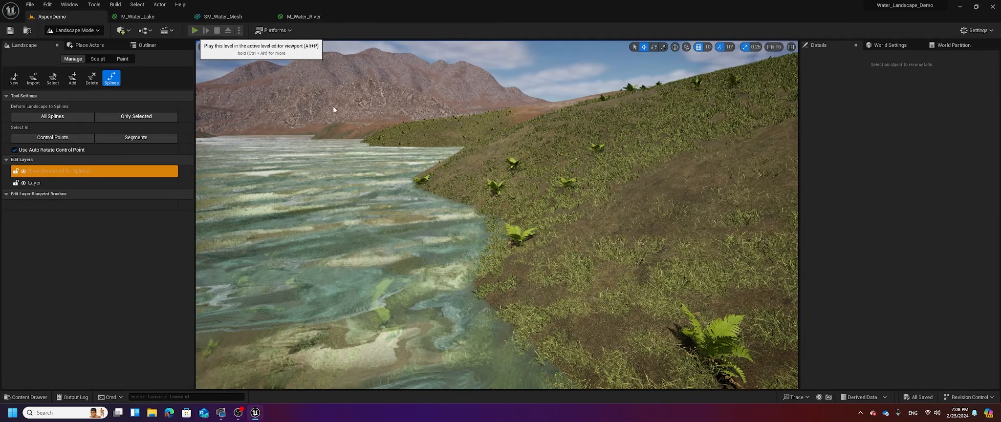
key("alt+p")
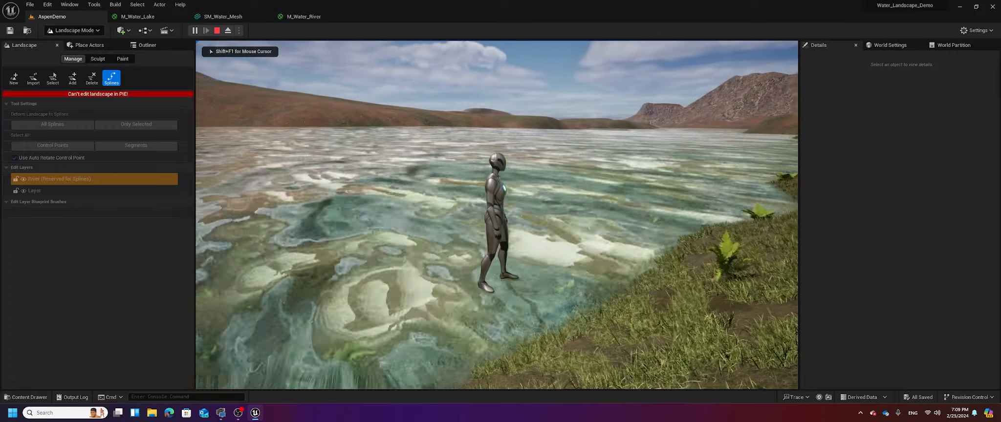
key("w")
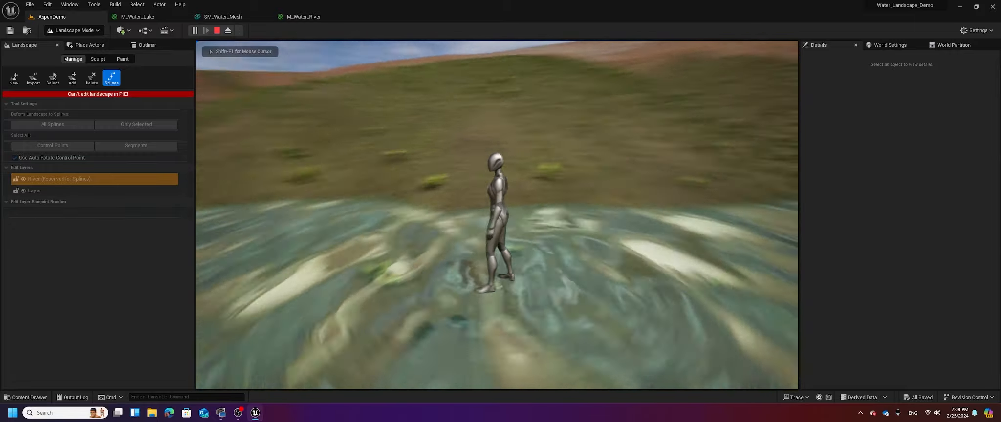
key("w")
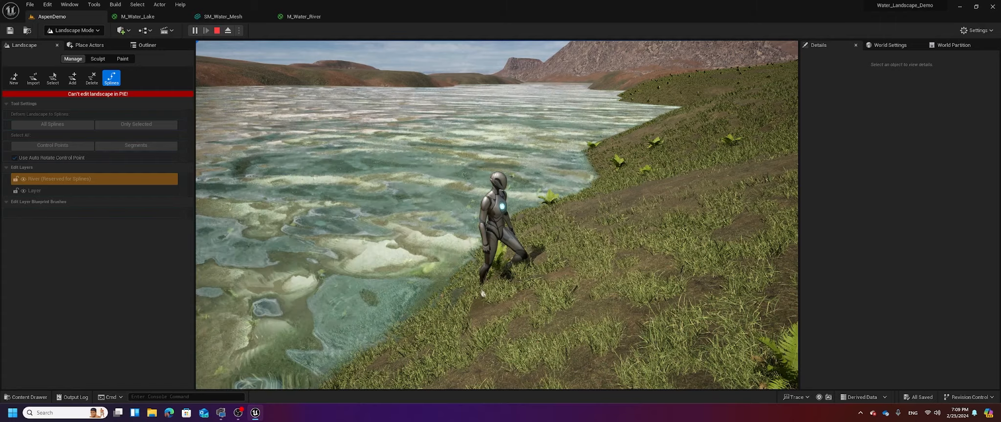
key("Escape")
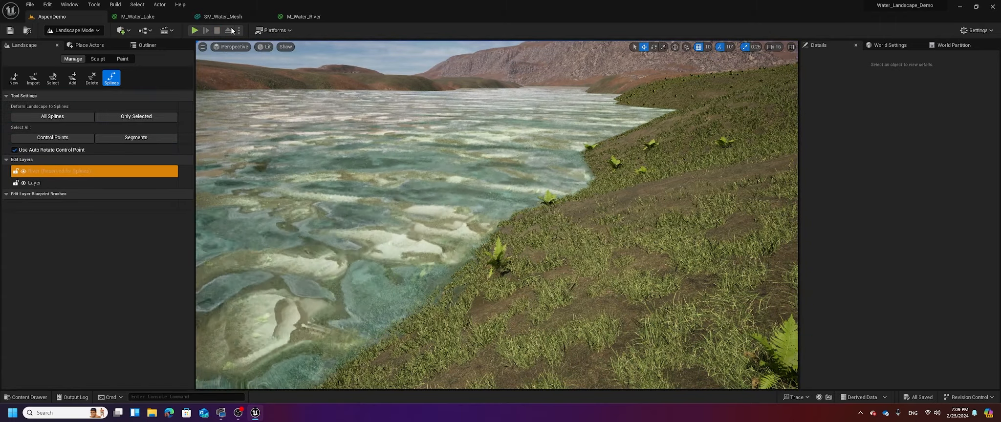
Check SM_Water_Mesh's collision settings, set the collision preset of all river spline segments in AspenDemo to NoCollision, and save the level
left_click(229, 17)
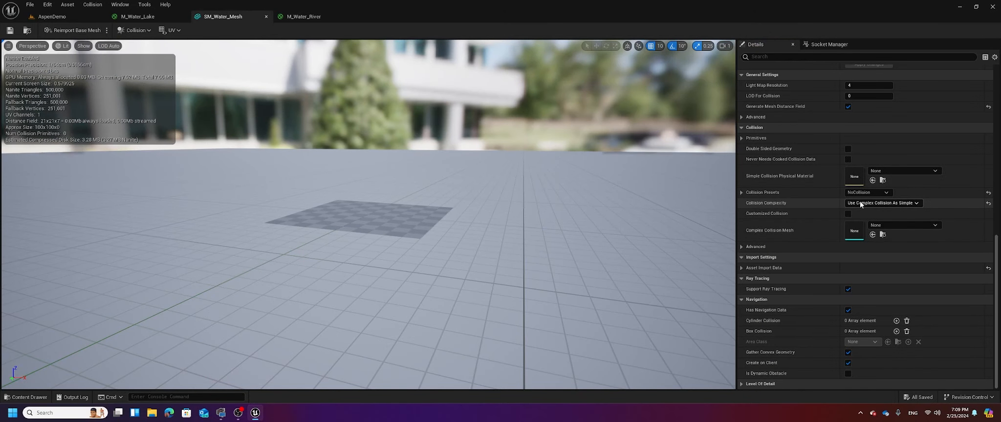
left_click(52, 17)
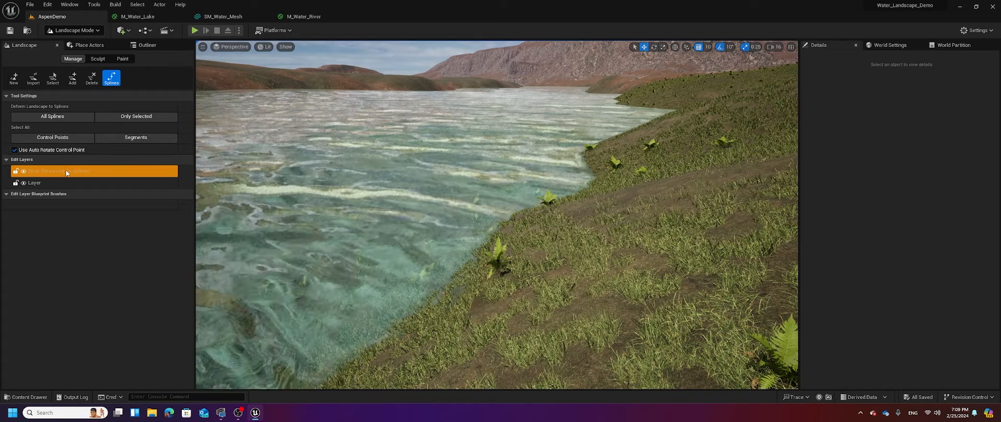
left_click(128, 140)
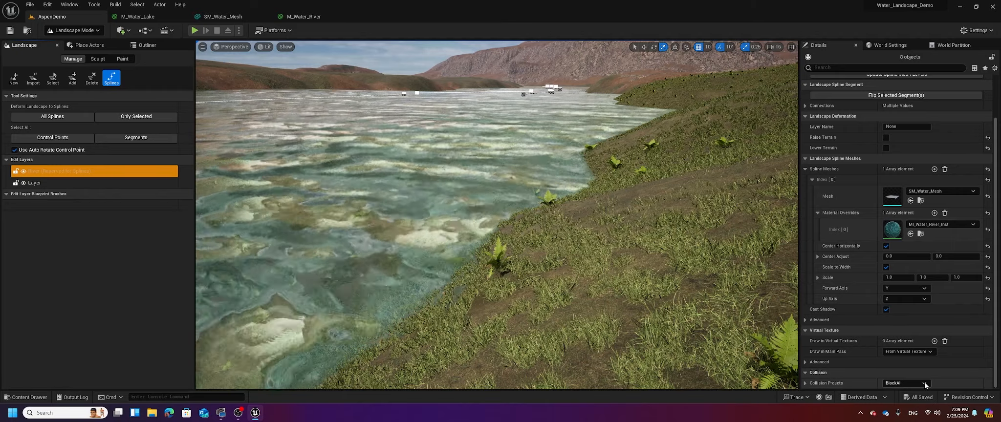
left_click(924, 381)
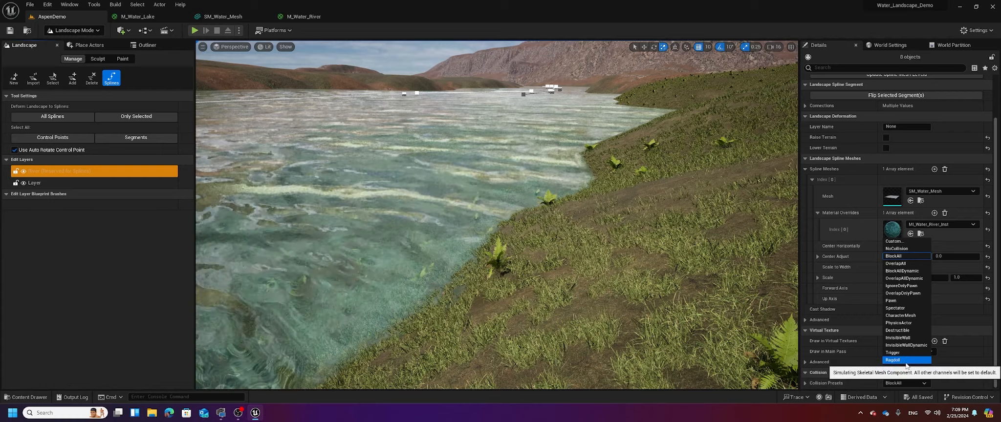
left_click(896, 248)
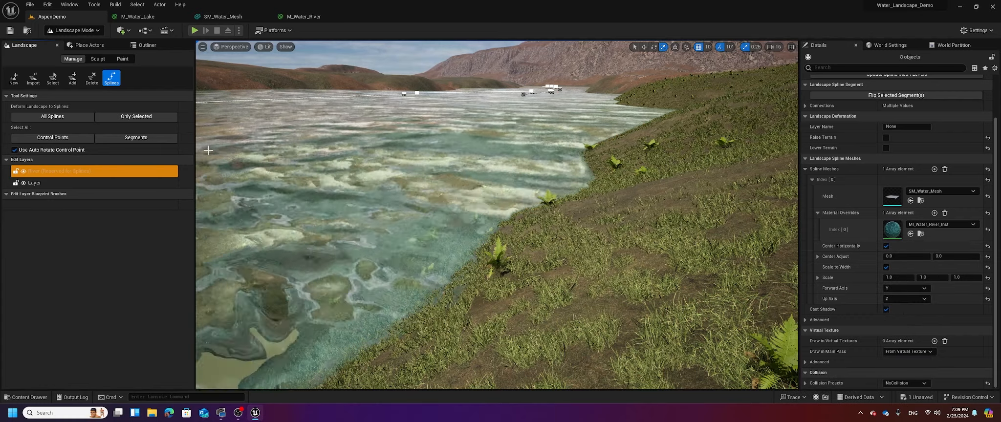
key("ctrl+s")
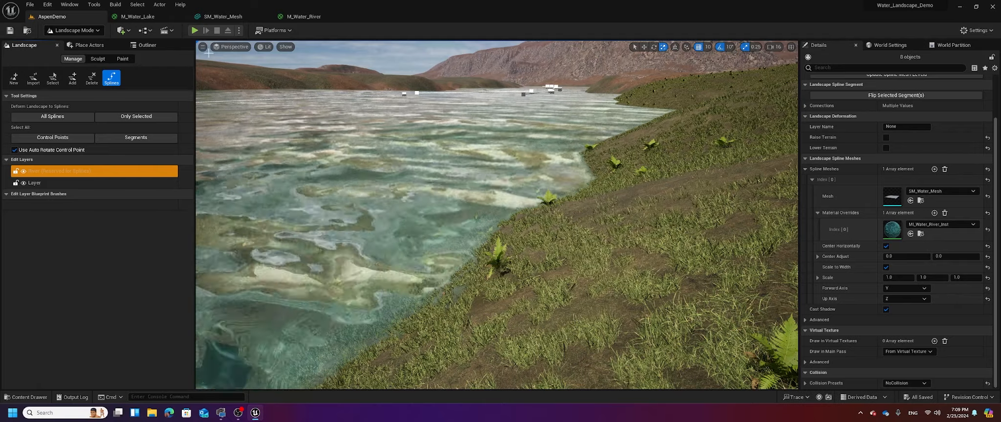
Play-test the level again by walking the character down the bank into the river, and end the play session
key("alt+p")
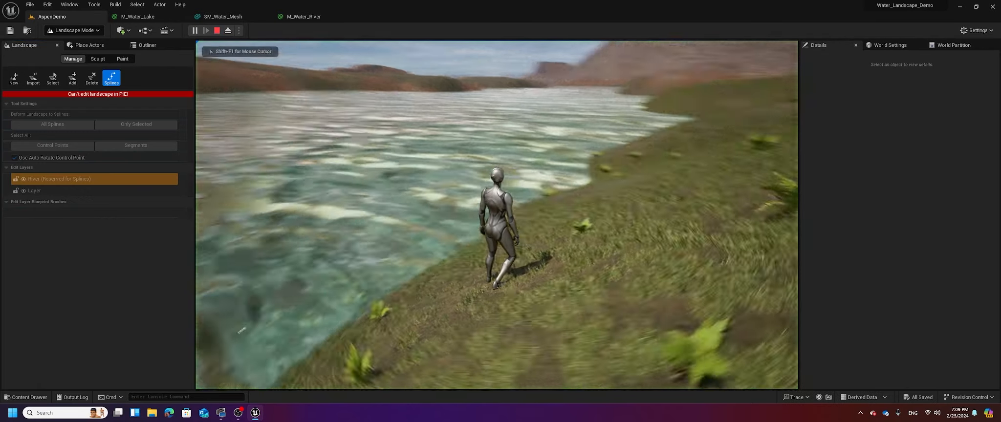
key("w")
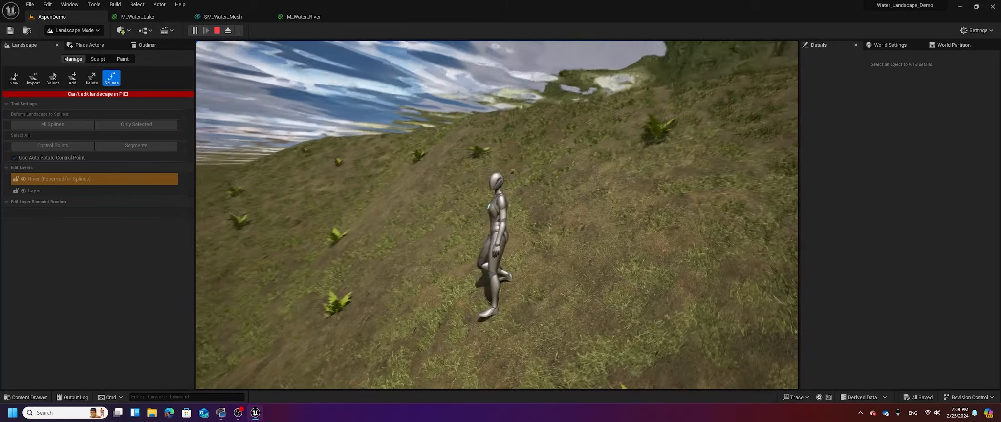
key("w")
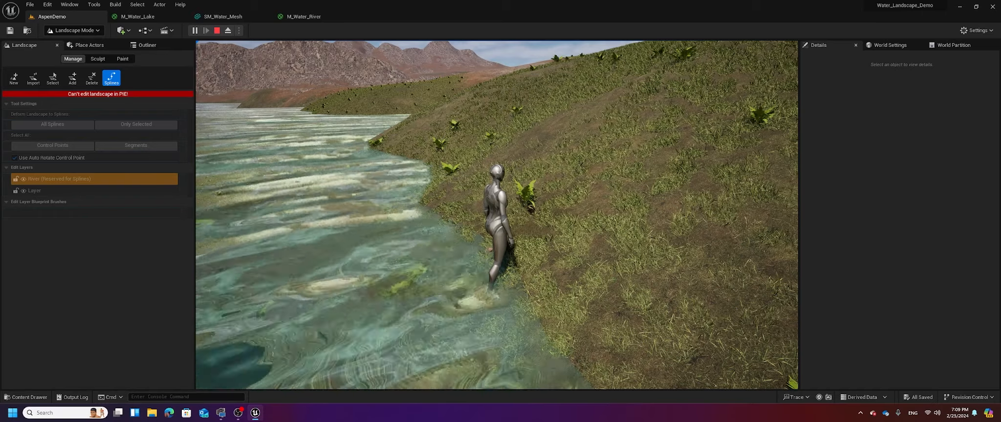
key("Escape")
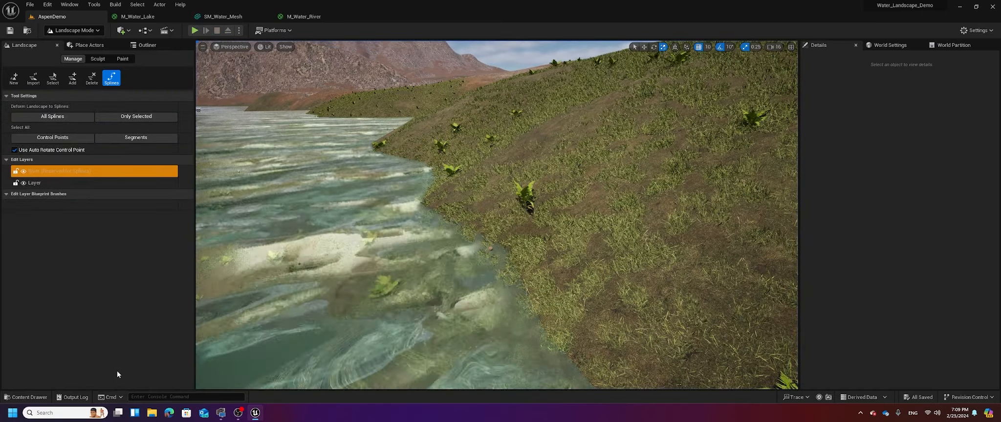
Open the river material instance MI_Water_River_Inst from the Content/Materials/Water folder
left_click(27, 396)
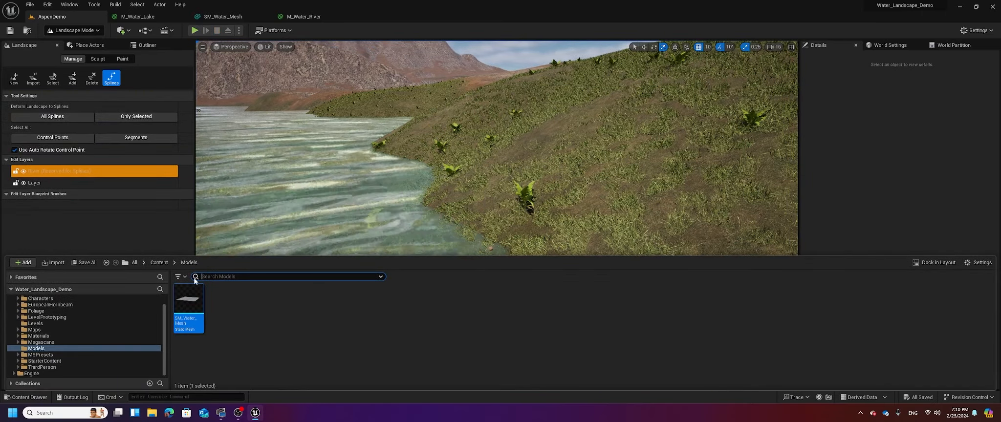
left_click(153, 263)
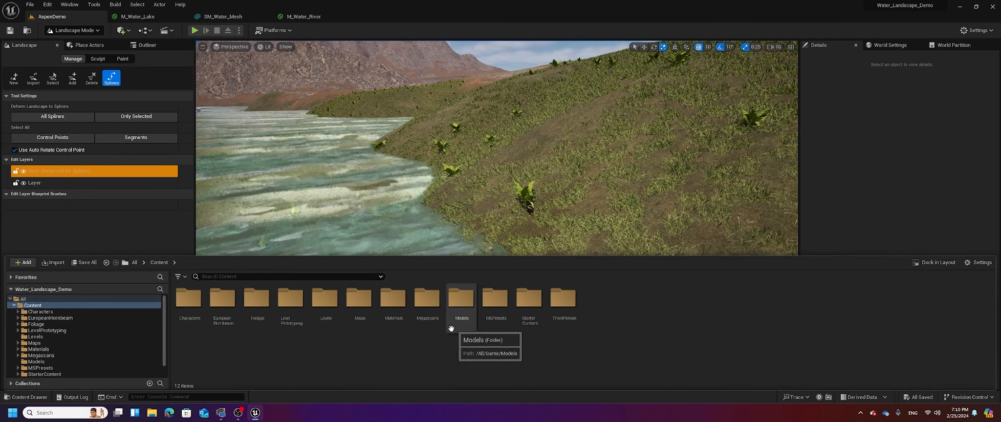
left_click(388, 305)
double_click(389, 306)
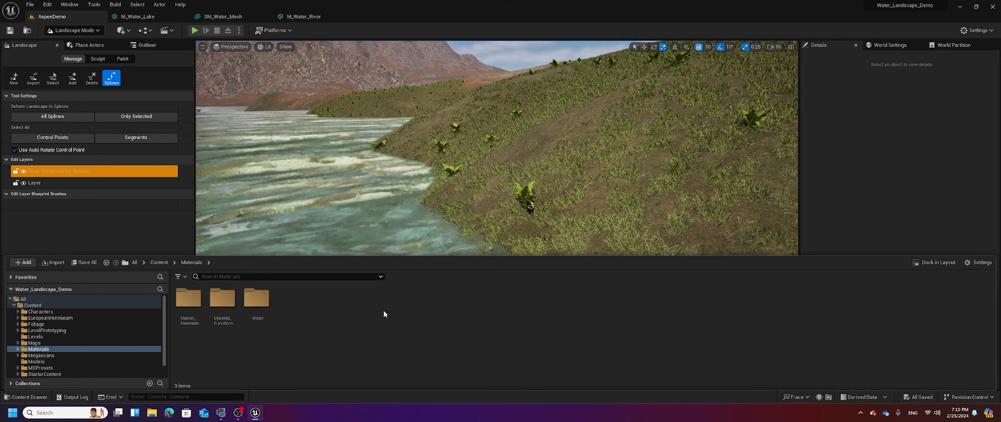
left_click(256, 298)
double_click(256, 298)
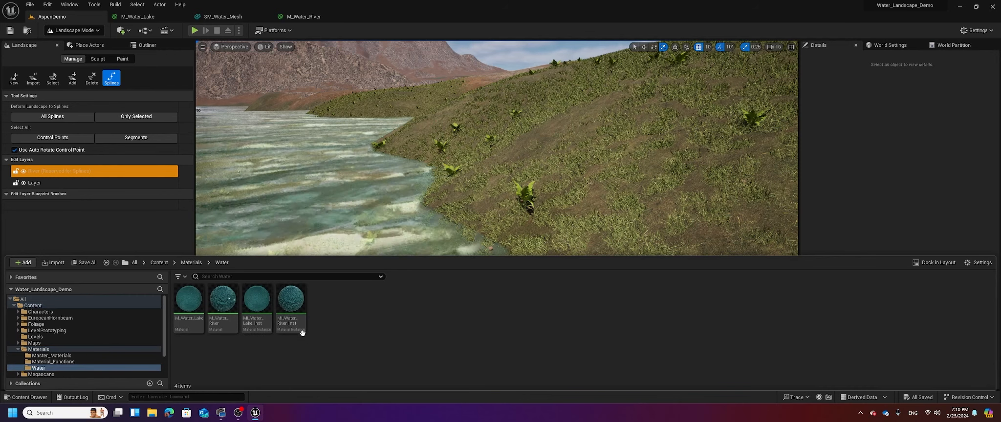
double_click(292, 307)
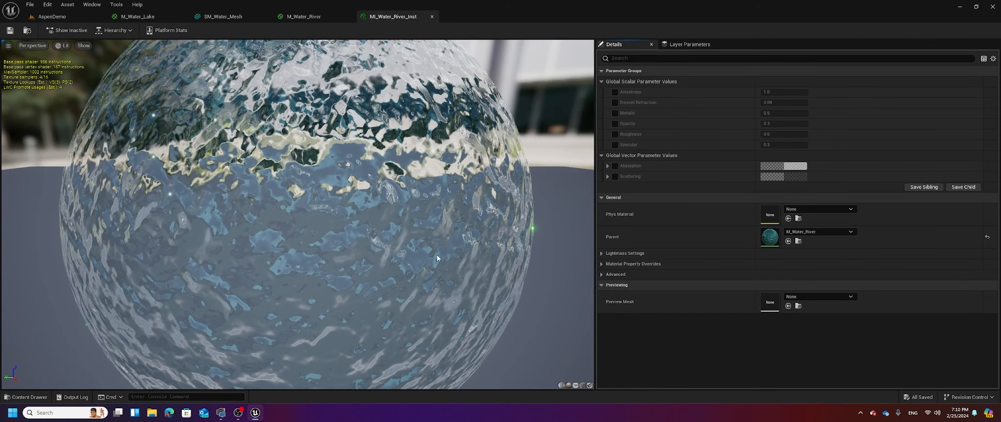
Enable the Anisotropy, Fresnel Refraction, Metallic and Opacity overrides in MI_Water_River_Inst, and expand the Absorption and Scattering colour parameters
scroll(425, 233, "down", 5)
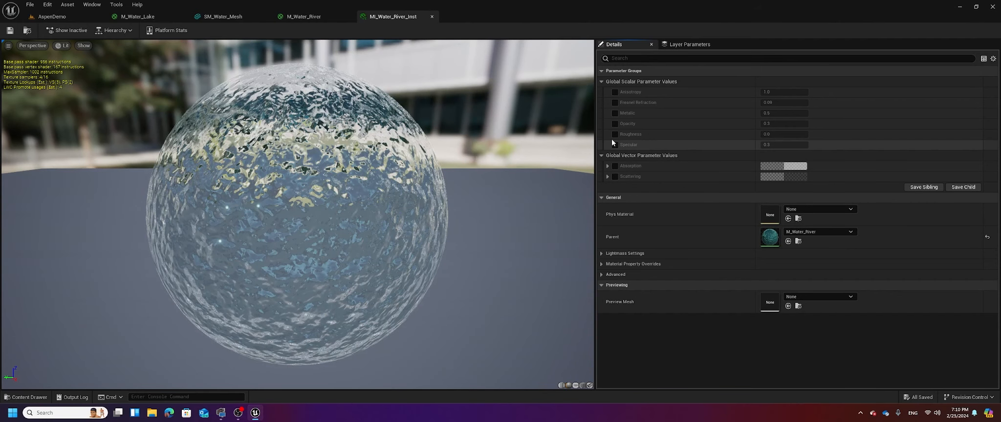
left_click(614, 92)
left_click(614, 102)
left_click(615, 113)
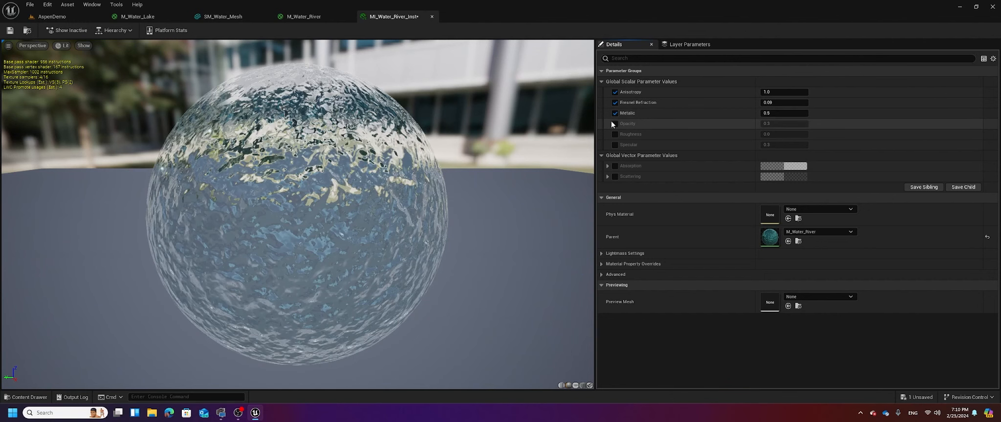
left_click(615, 124)
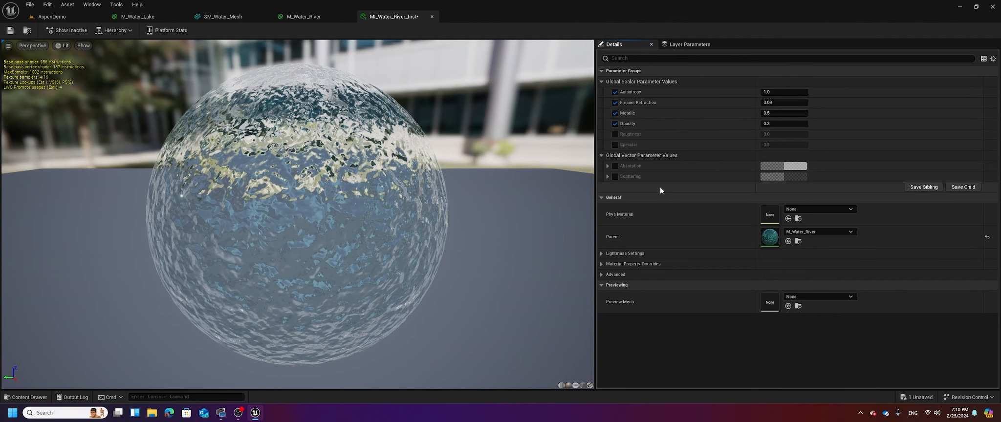
left_click(607, 166)
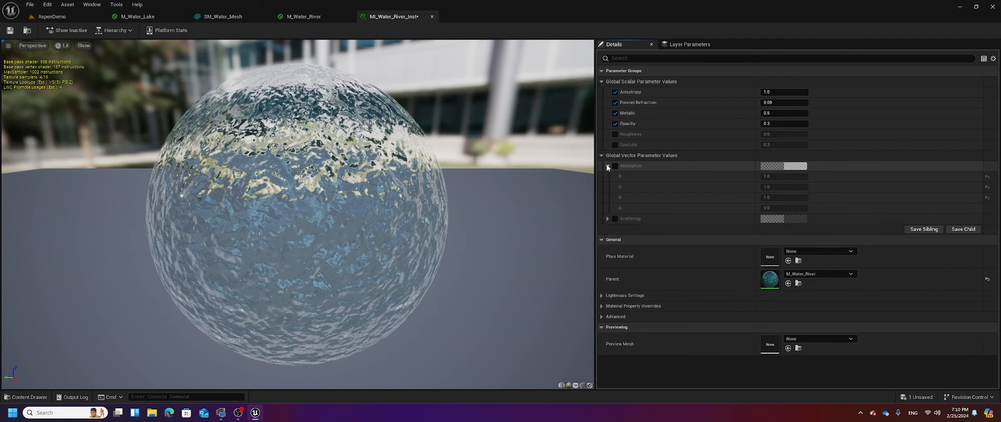
left_click(607, 219)
scroll(654, 215, "down", 1)
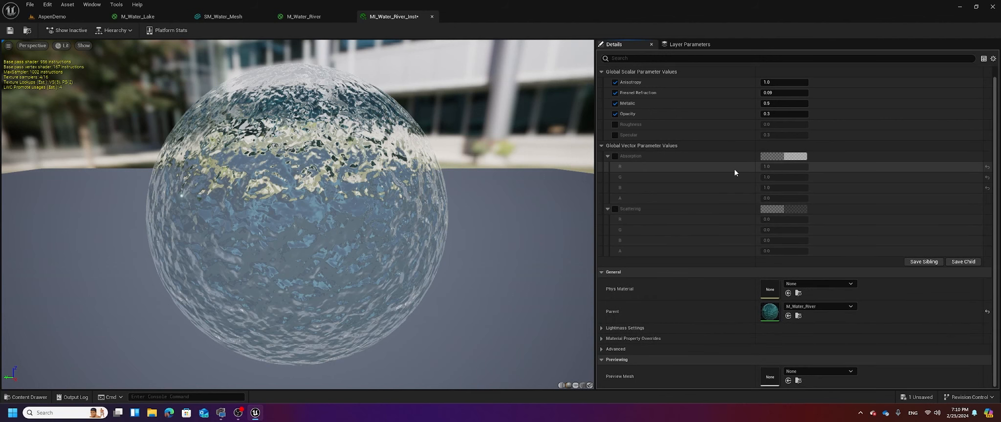
In M_Water_River, convert the base colour constant into a parameter named WaterColor and save the material
left_click(292, 19)
right_click_drag(517, 109, 405, 139)
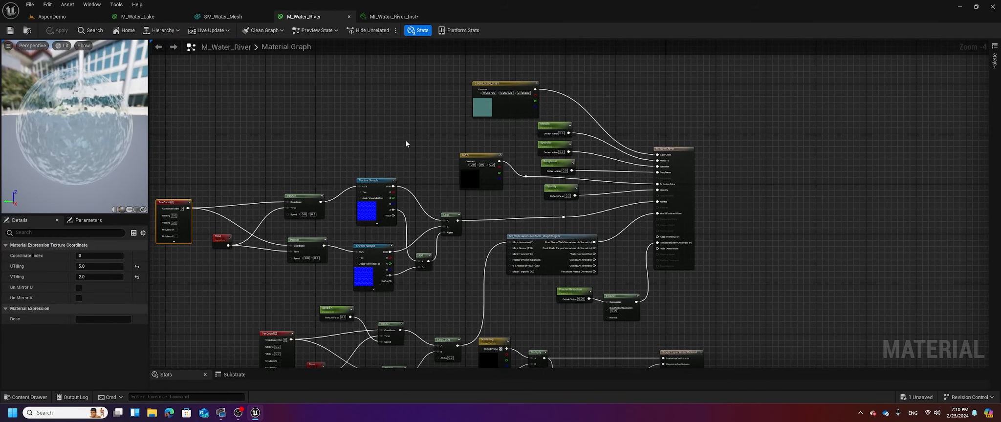
left_click(475, 107)
scroll(446, 126, "up", 2)
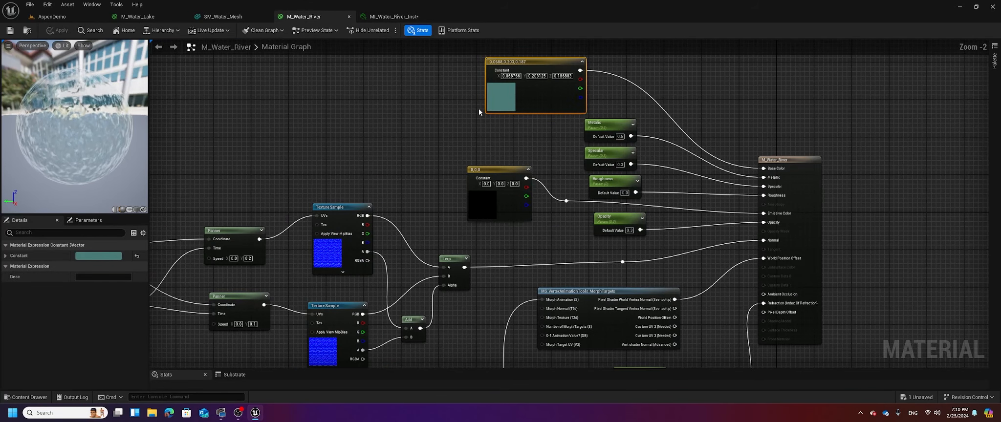
left_click(97, 256)
left_click(340, 147)
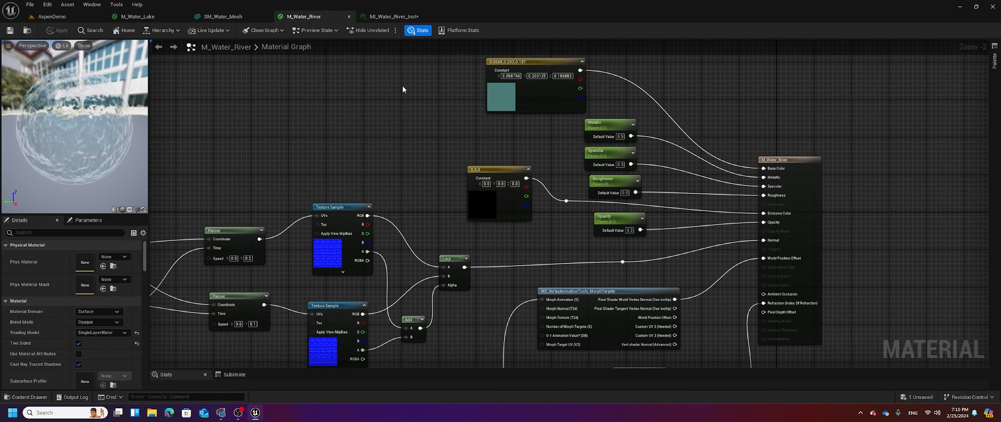
right_click(517, 62)
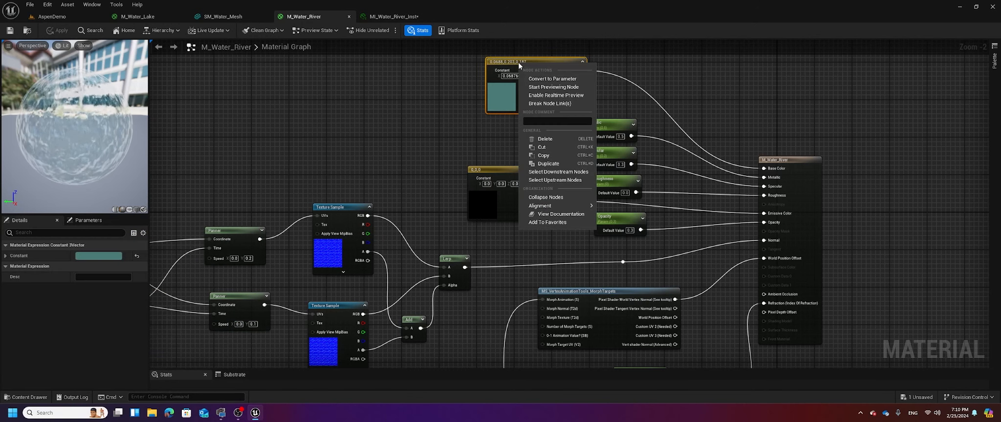
left_click(540, 79)
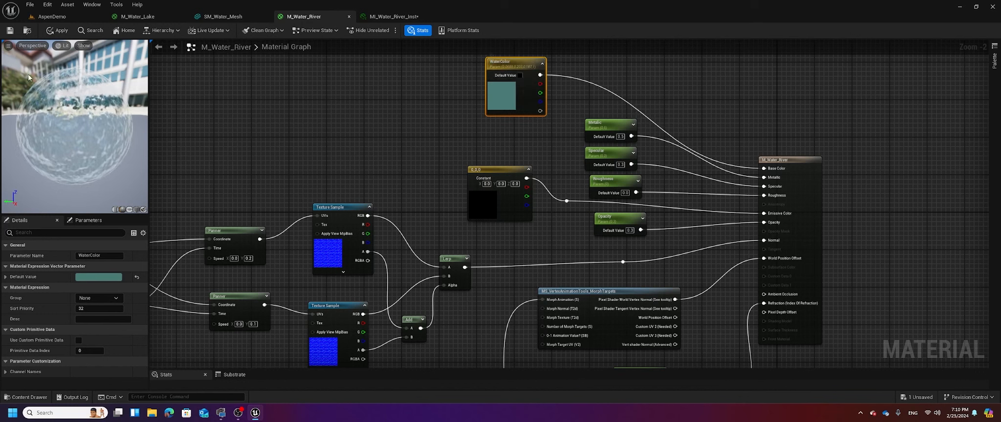
left_click(13, 32)
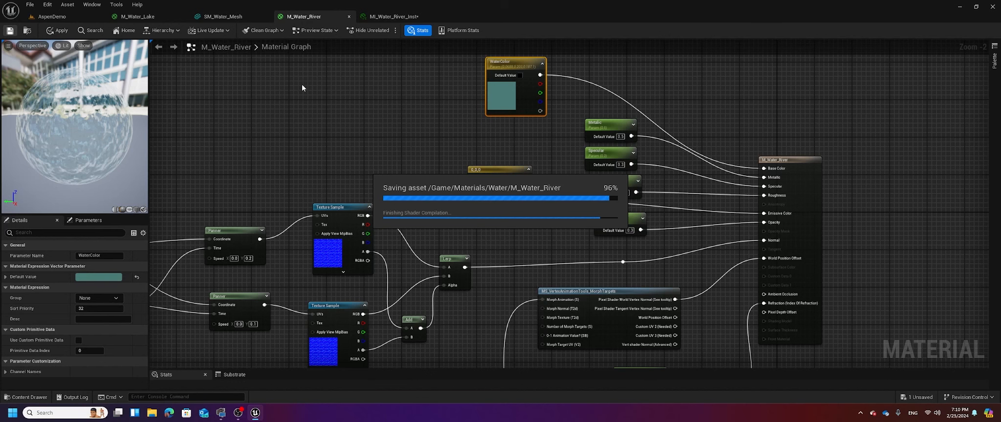
In MI_Water_River_Inst, override WaterColor with a darker teal by lowering its value to about 0.0885, and save the instance
left_click(394, 17)
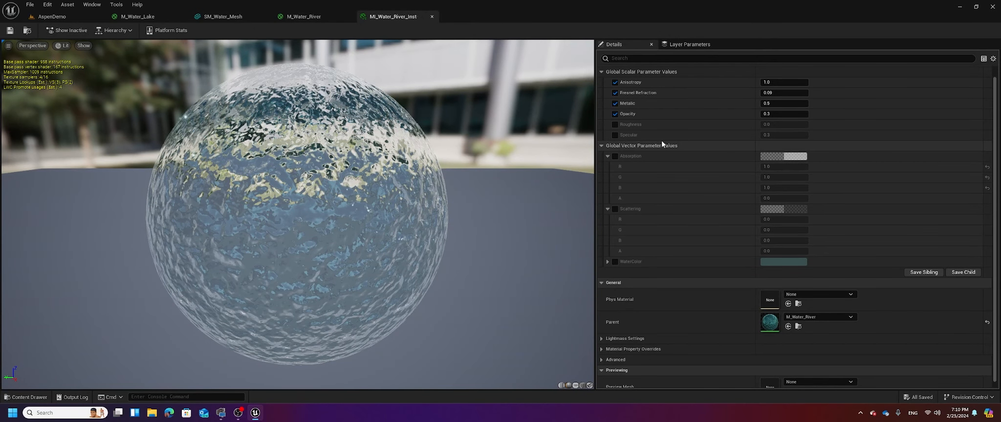
scroll(699, 206, "down", 1)
left_click(607, 252)
left_click(611, 251)
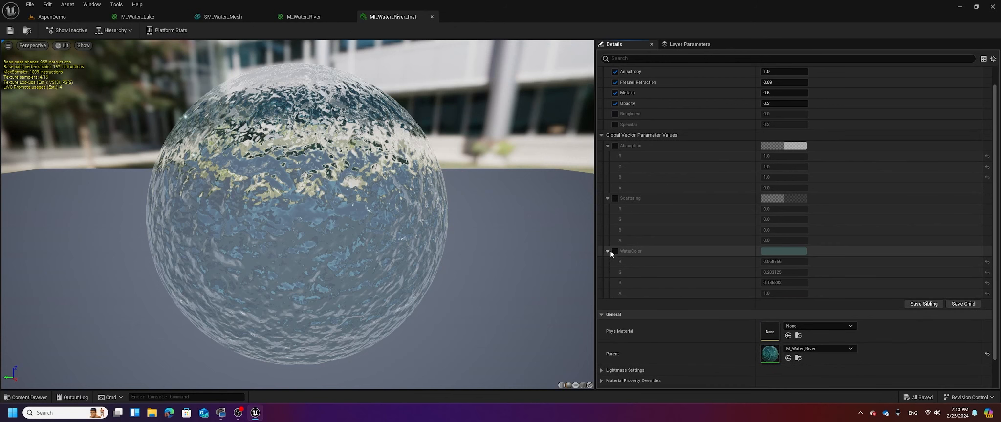
left_click(772, 251)
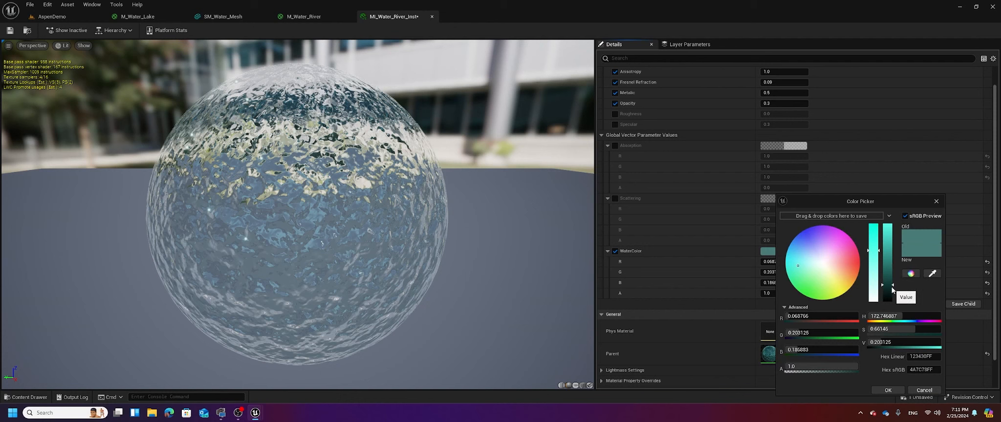
left_click_drag(894, 285, 893, 293)
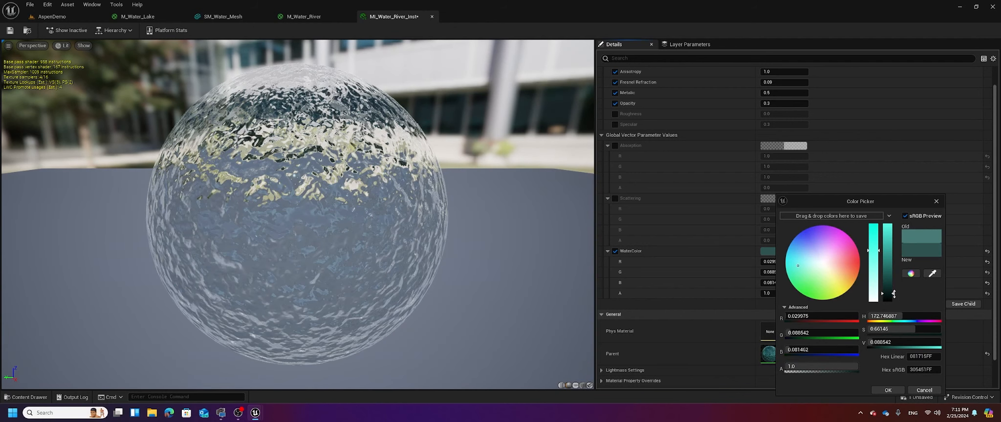
left_click(9, 33)
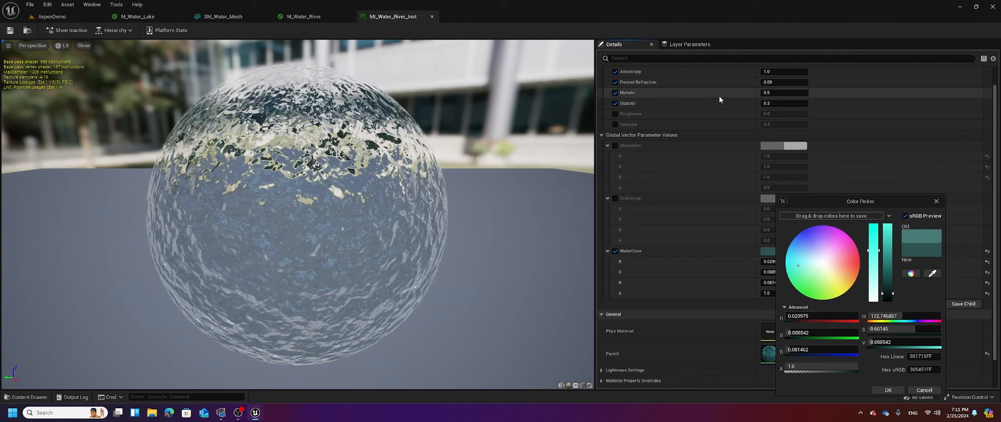
Enable the Roughness and Specular overrides in MI_Water_River_Inst, and inspect the river's darker water surface in AspenDemo
left_click(614, 114)
left_click(615, 125)
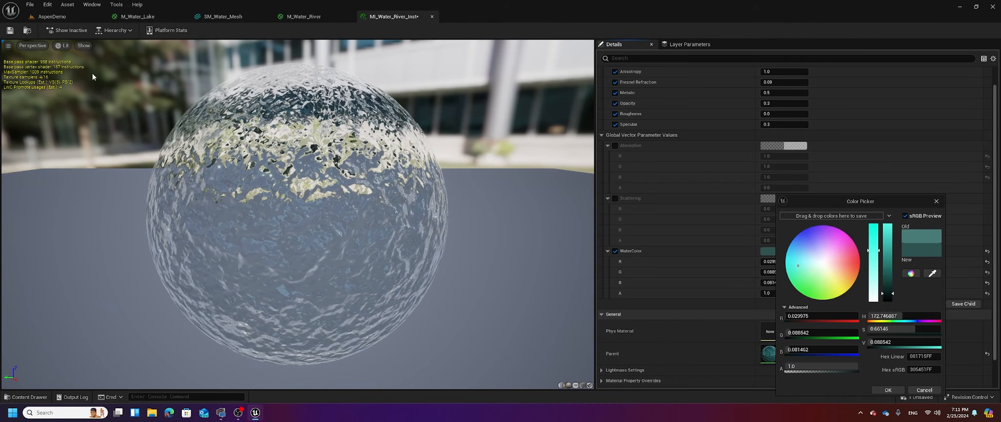
left_click(52, 17)
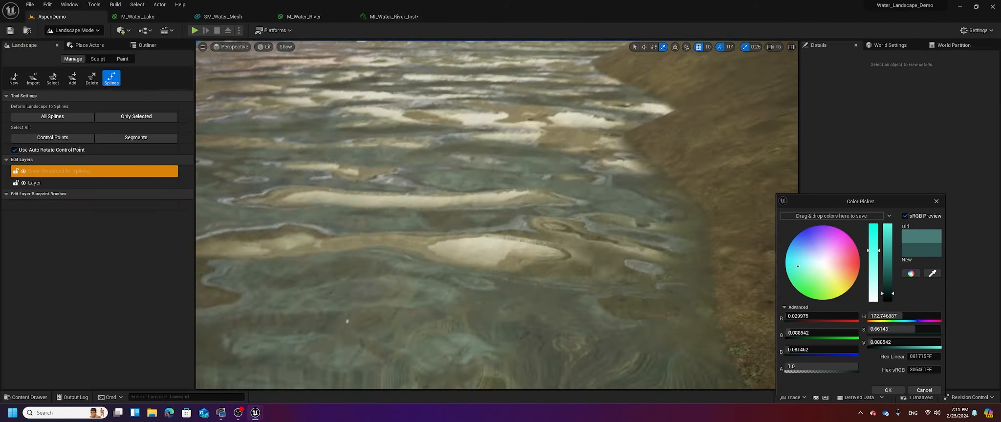
mouse_move(346, 79)
right_mouse_down()
mouse_move(354, 86)
mouse_move(312, 54)
mouse_move(346, 80)
right_mouse_up()
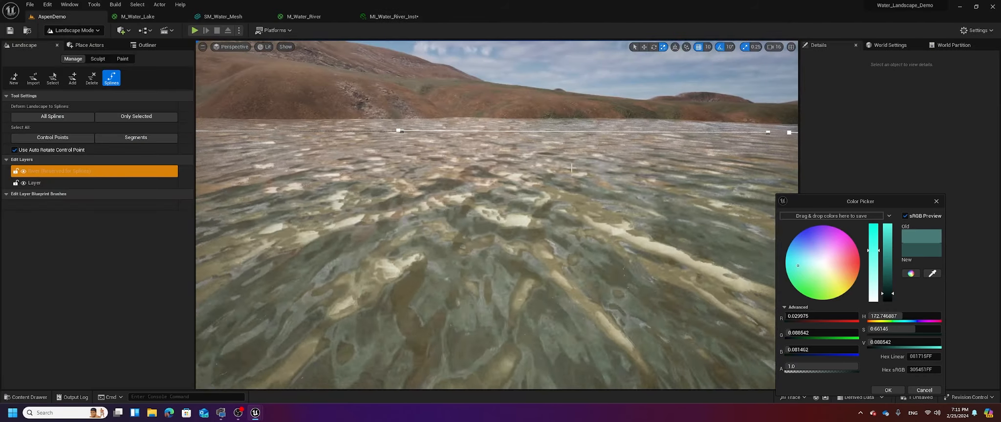